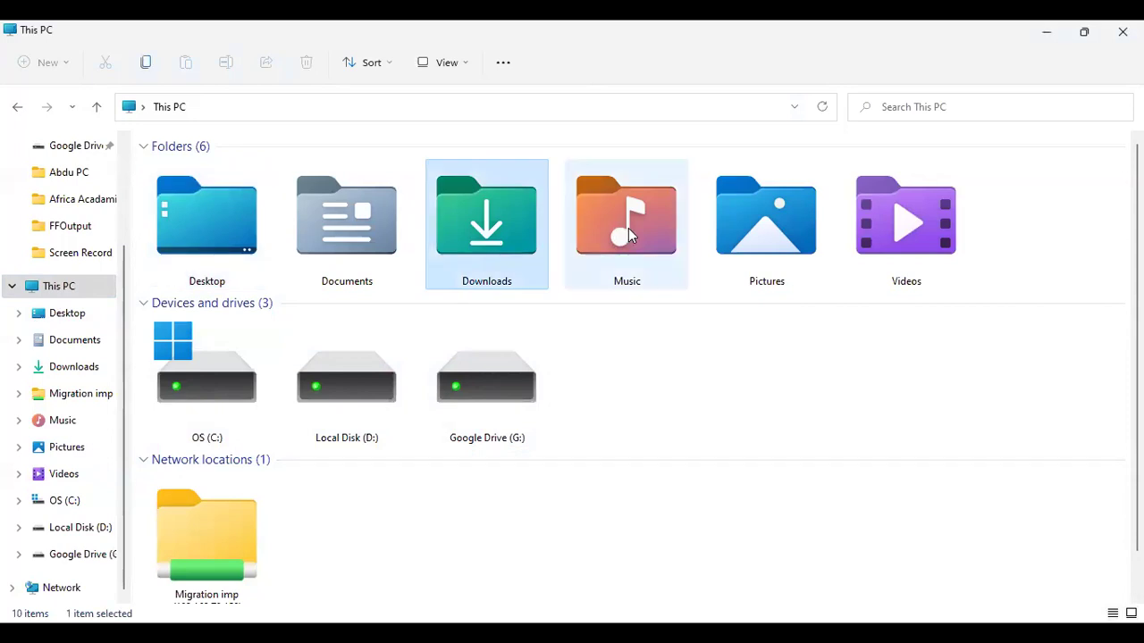
left_click(893, 237)
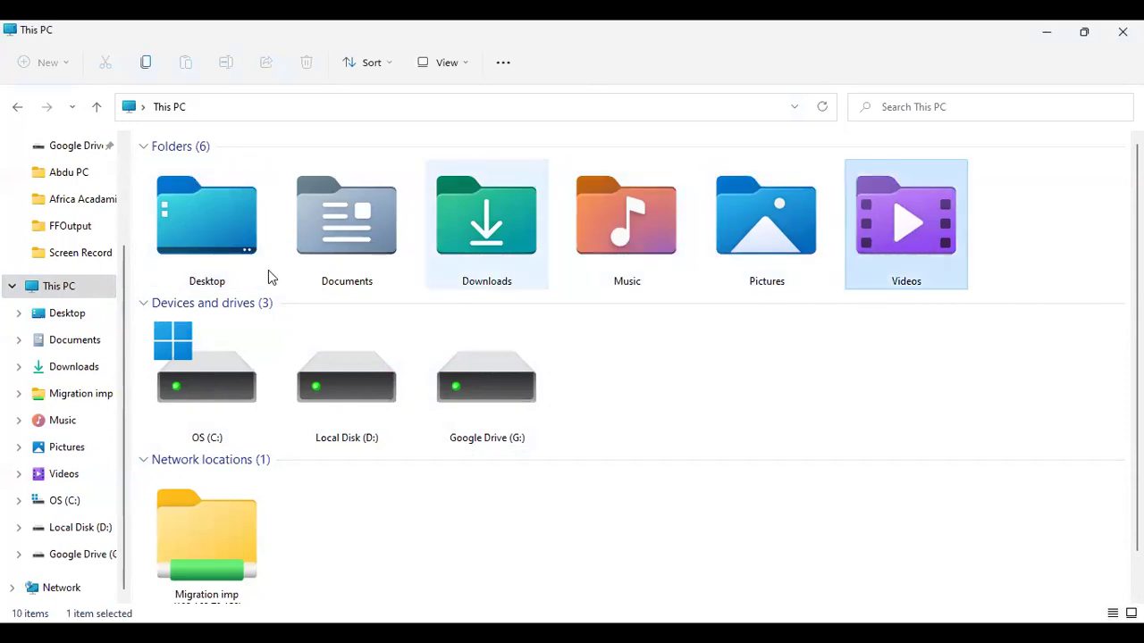
left_click(214, 240)
left_click(353, 230)
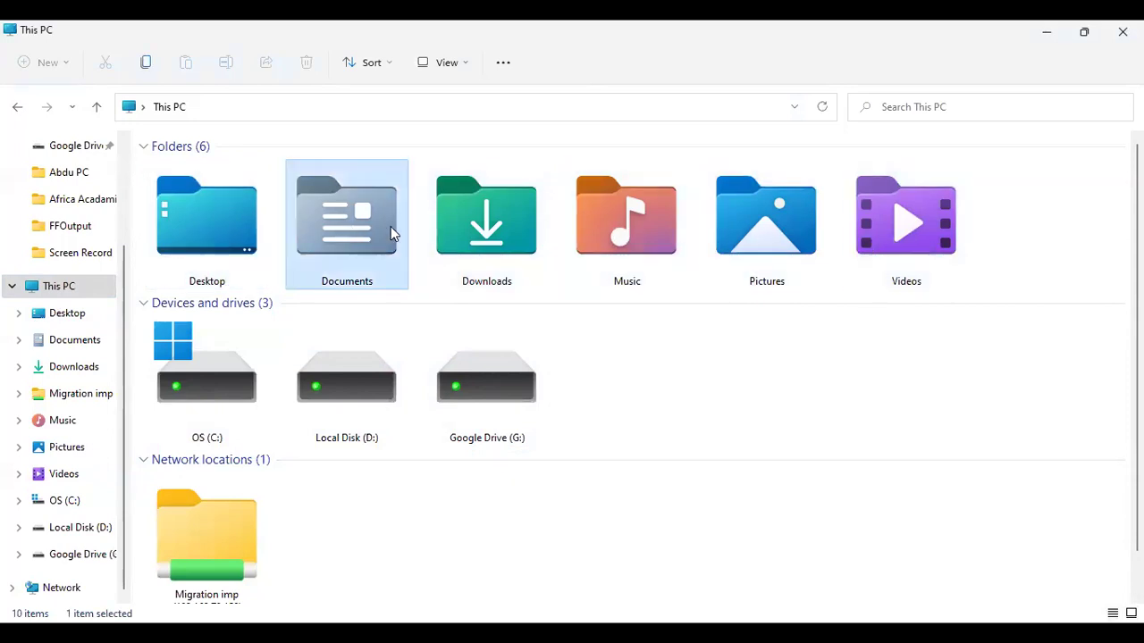
left_click(488, 237)
left_click(597, 240)
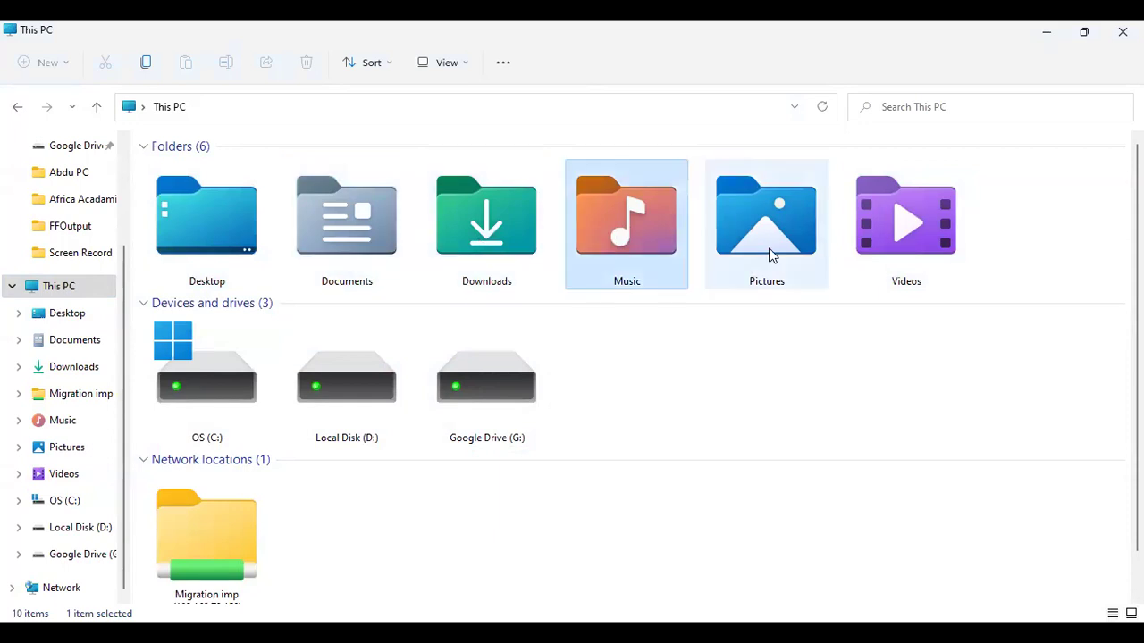
left_click(768, 241)
left_click(904, 237)
left_click(212, 391)
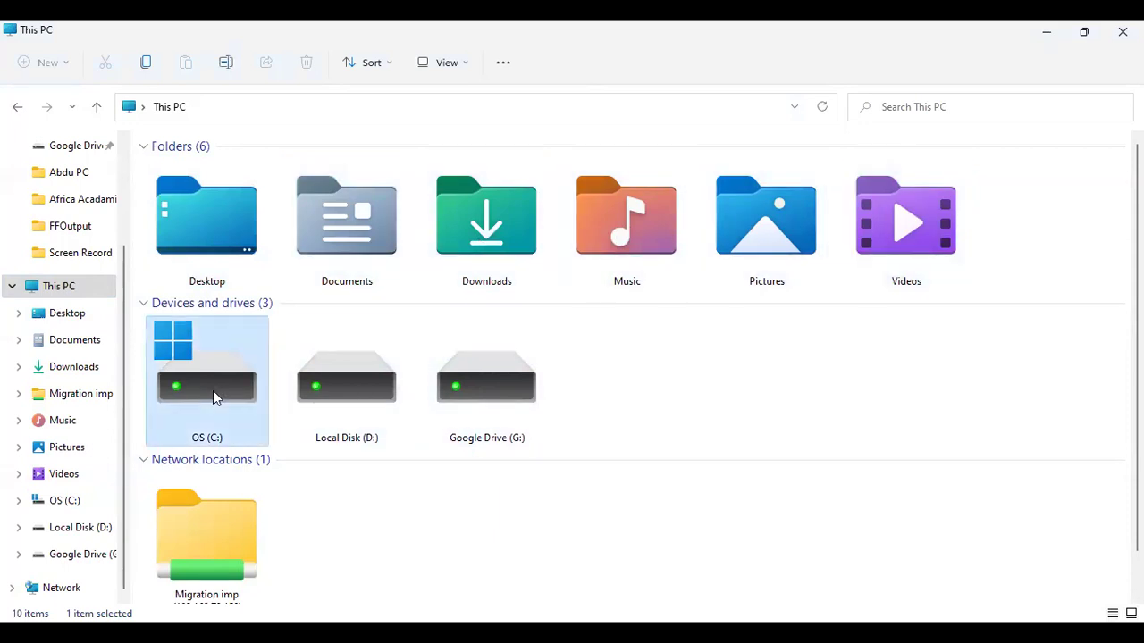
left_click(360, 404)
left_click(476, 389)
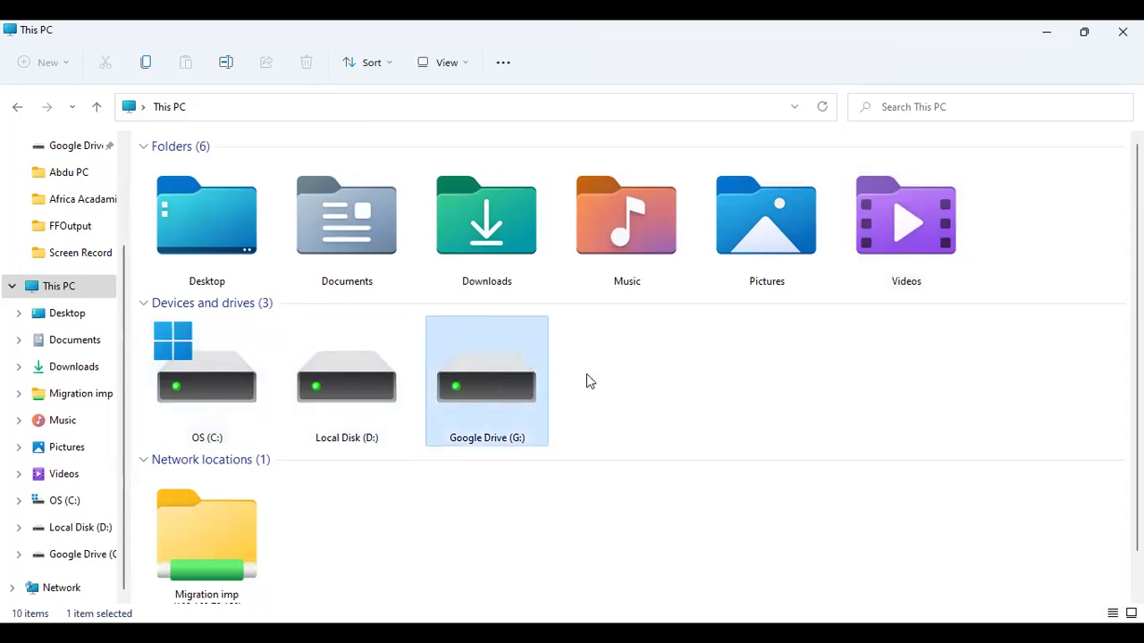
left_click(616, 384)
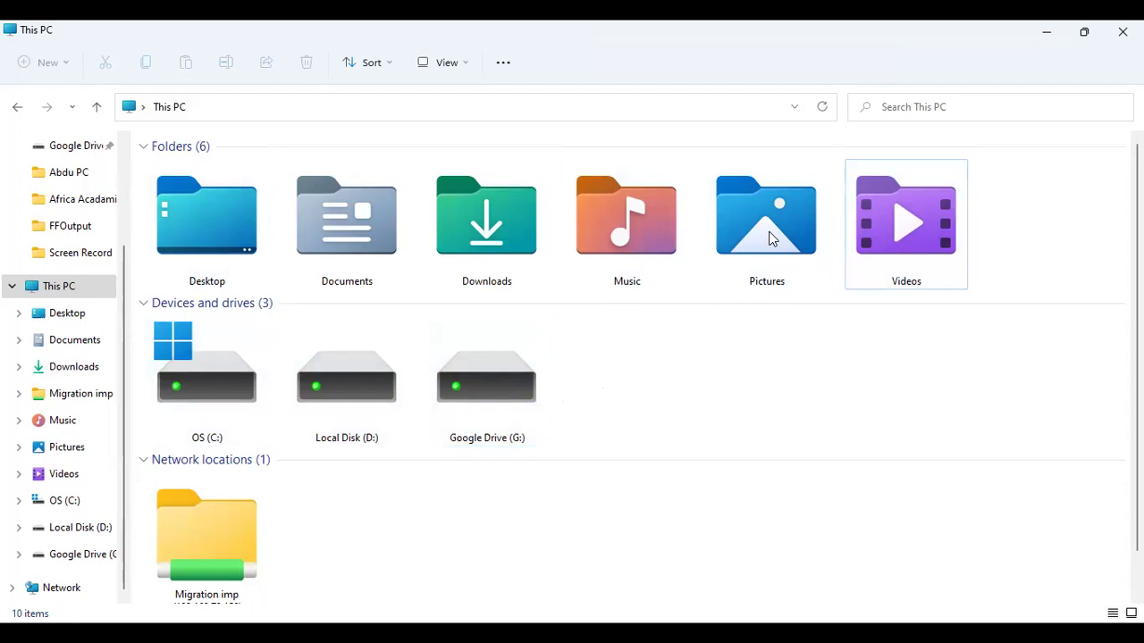
Step: Open the Documents folder, look through its contents, and return to This PC
left_click(344, 231)
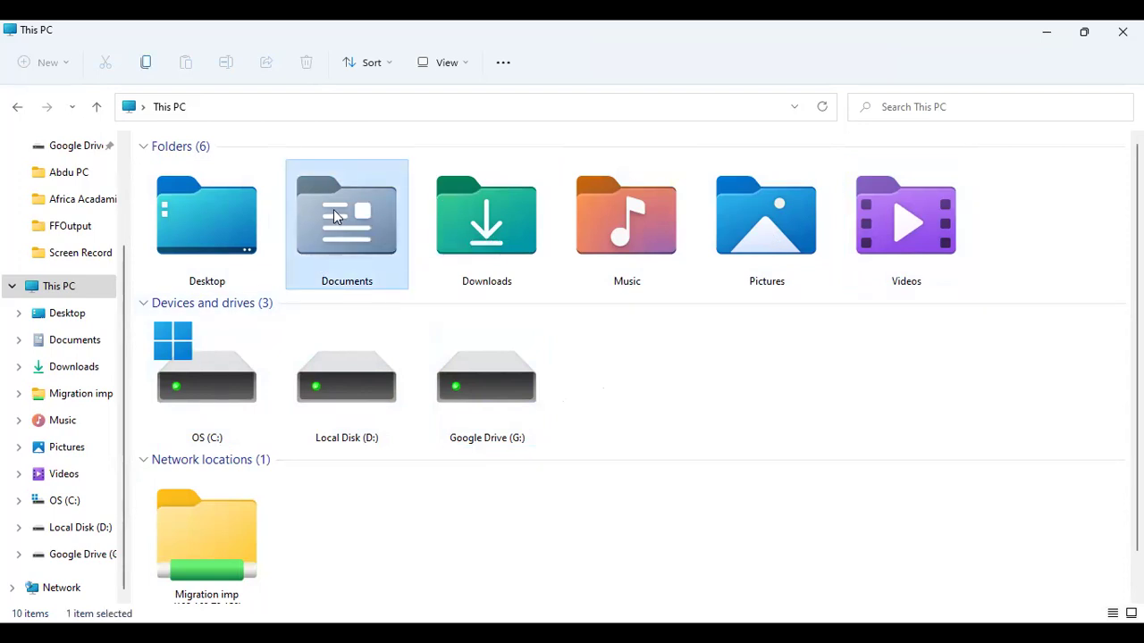
double_click(338, 224)
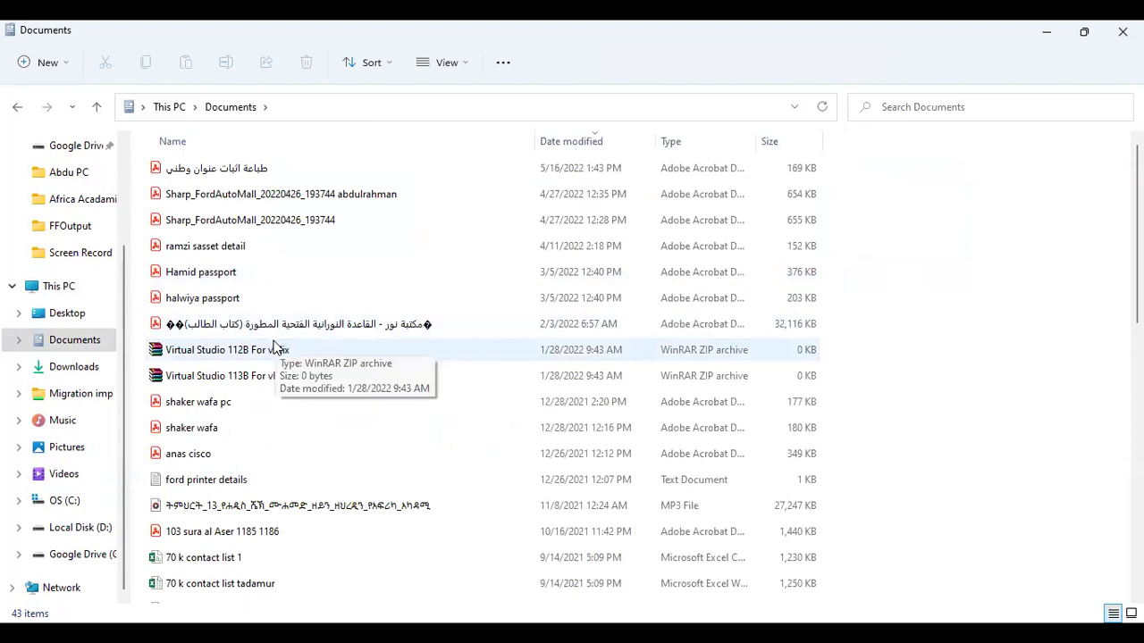
scroll(258, 353, "down", 7)
scroll(258, 364, "up", 7)
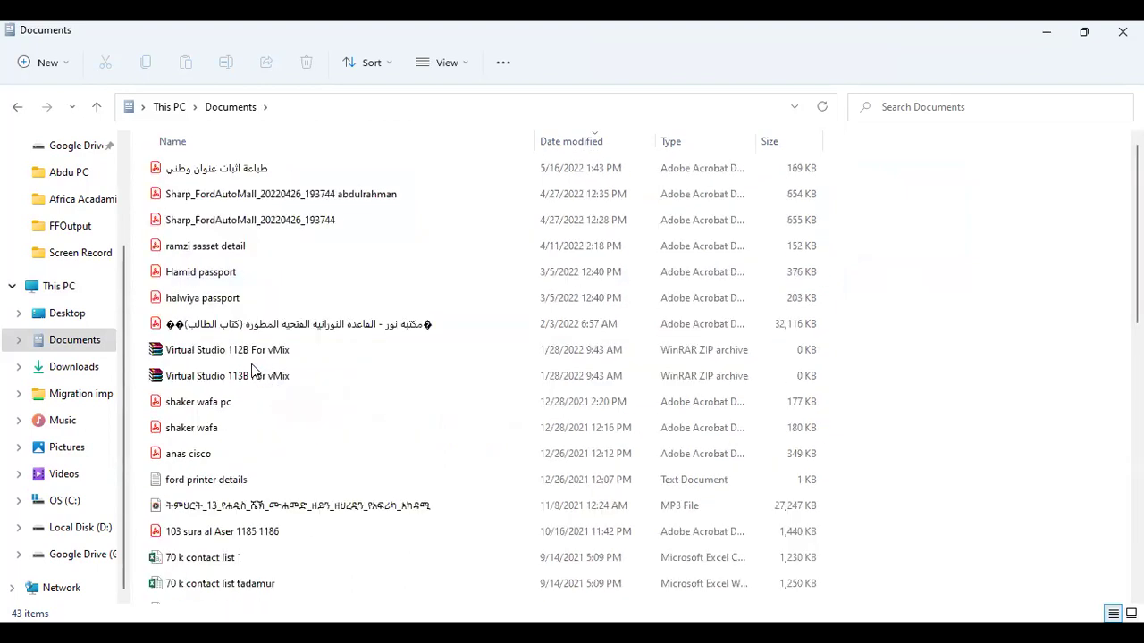
left_click(812, 325)
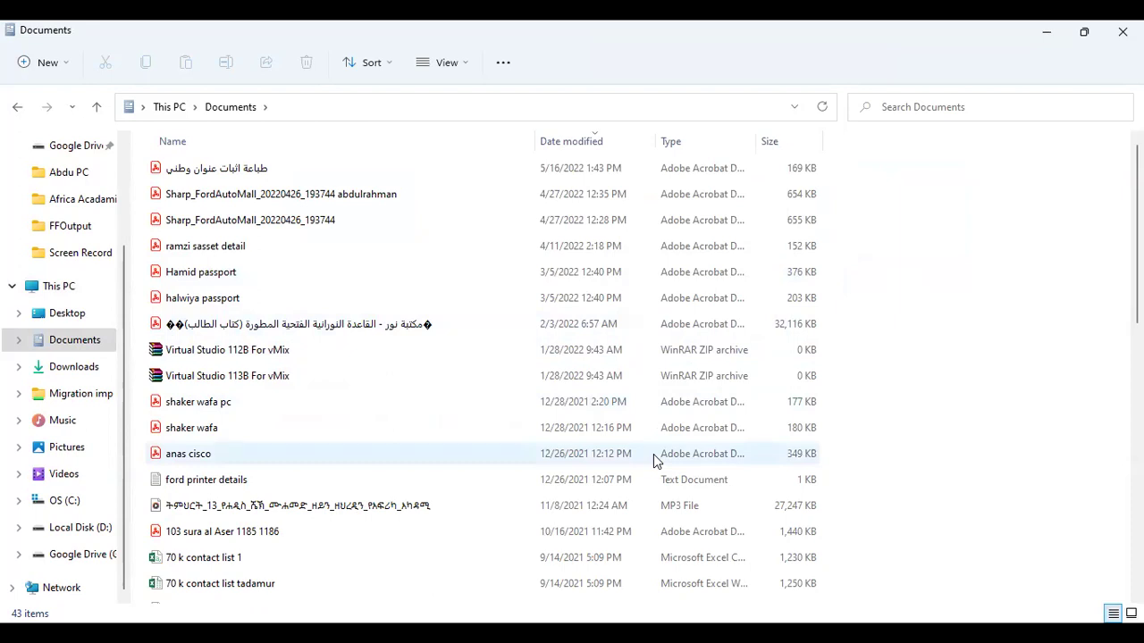
left_click(186, 114)
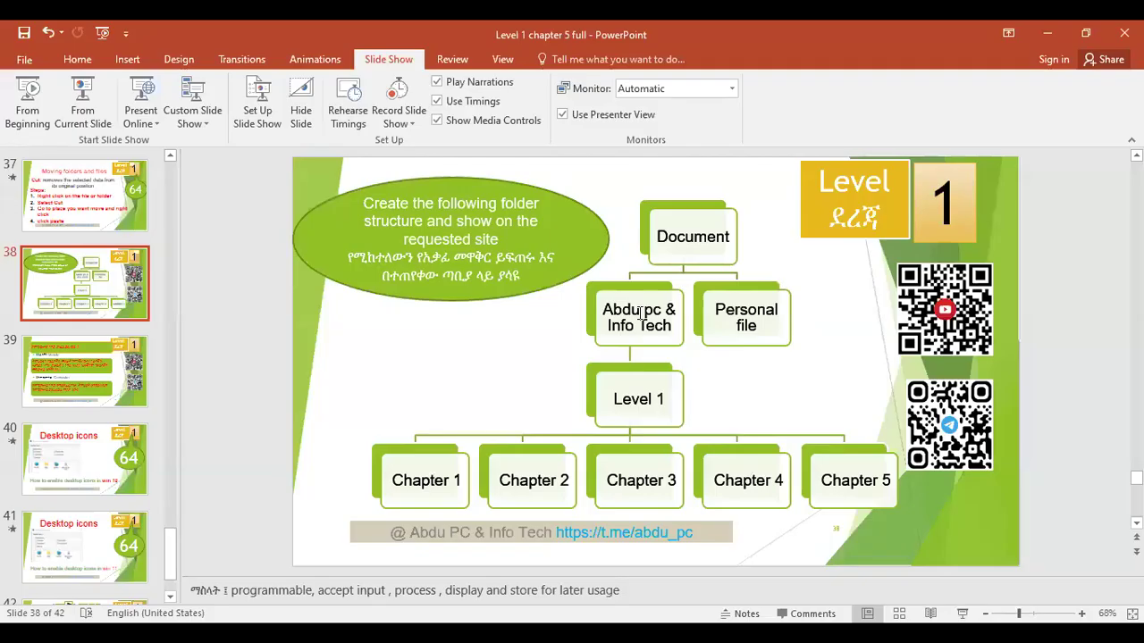
Step: In PowerPoint, copy the "Abdu pc & Info Tech" text from the folder structure diagram and return to File Explorer
left_click(640, 318)
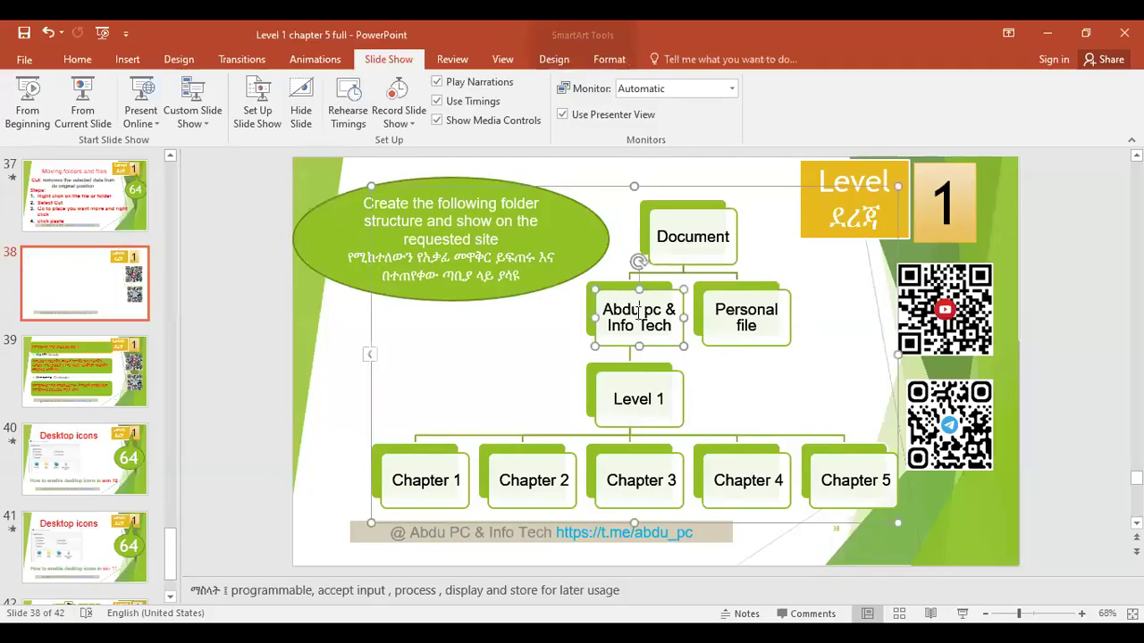
triple_click(639, 318)
key("ctrl+c")
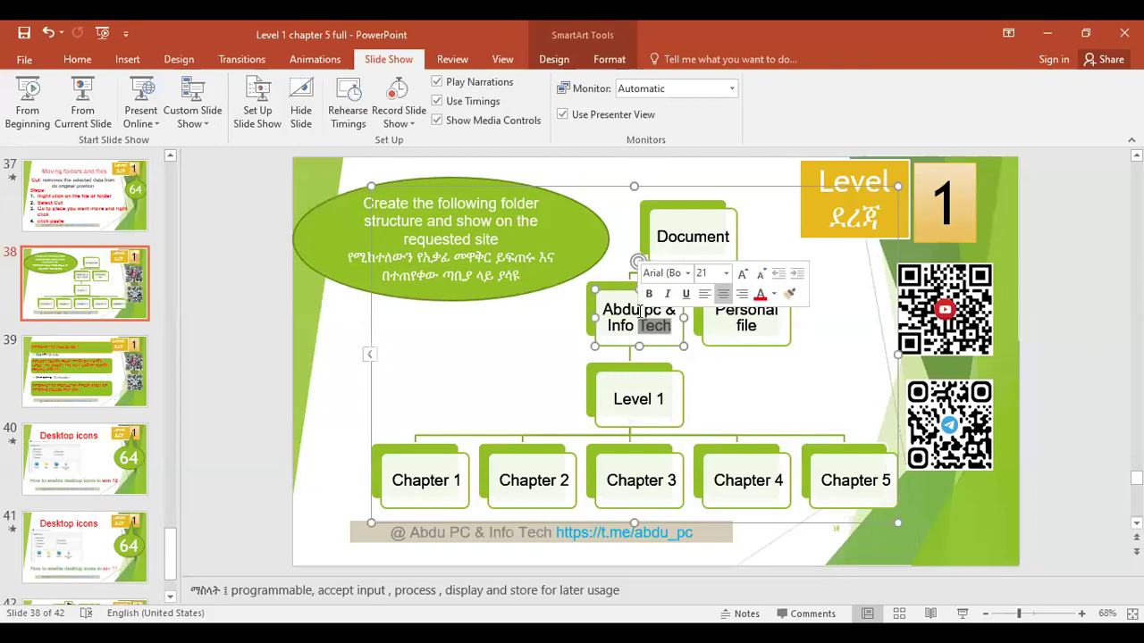
left_click(241, 332)
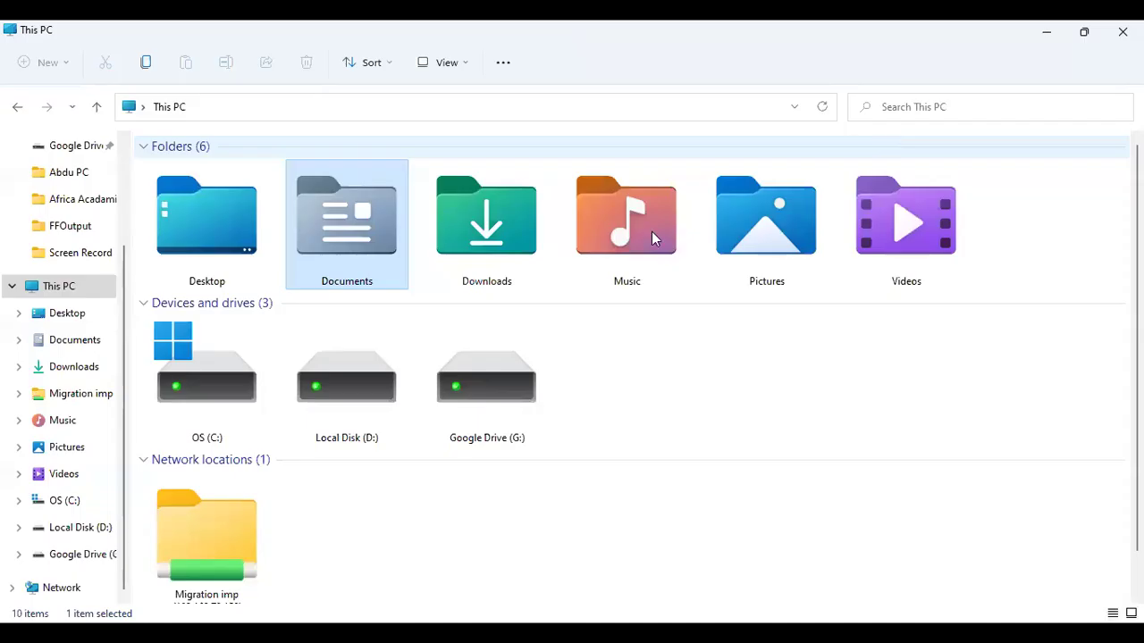
double_click(355, 228)
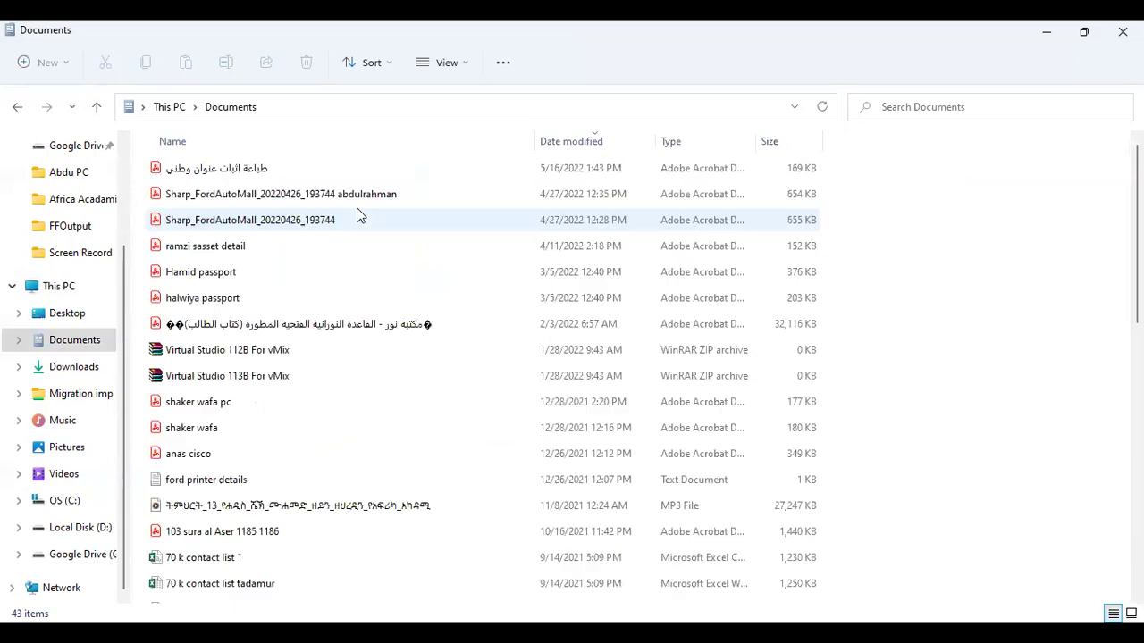
right_click(968, 323)
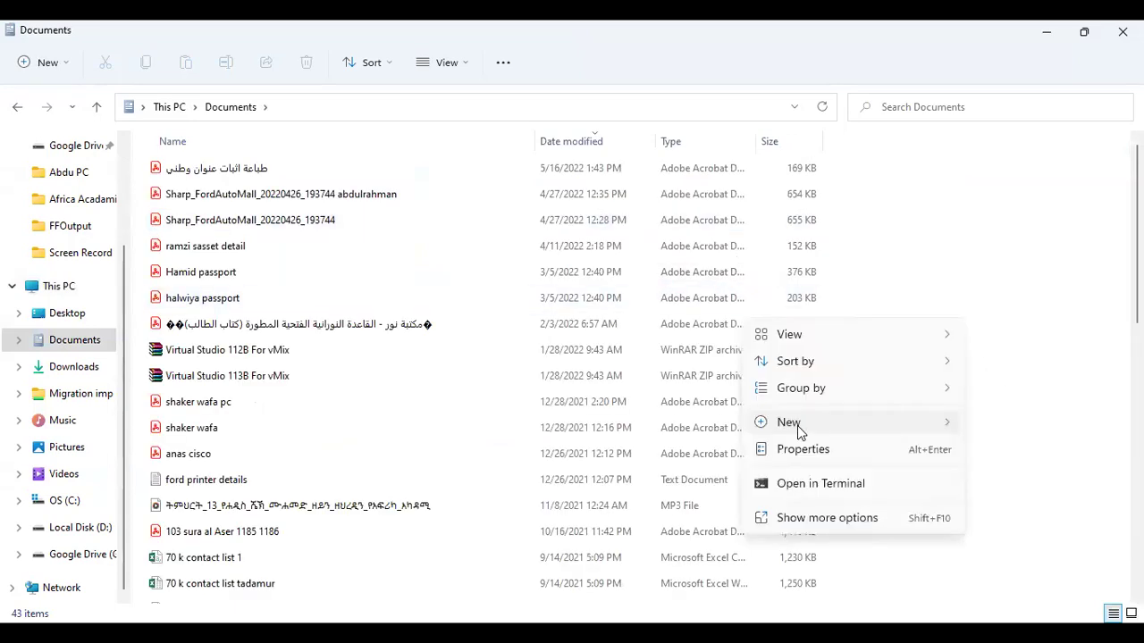
mouse_move(799, 432)
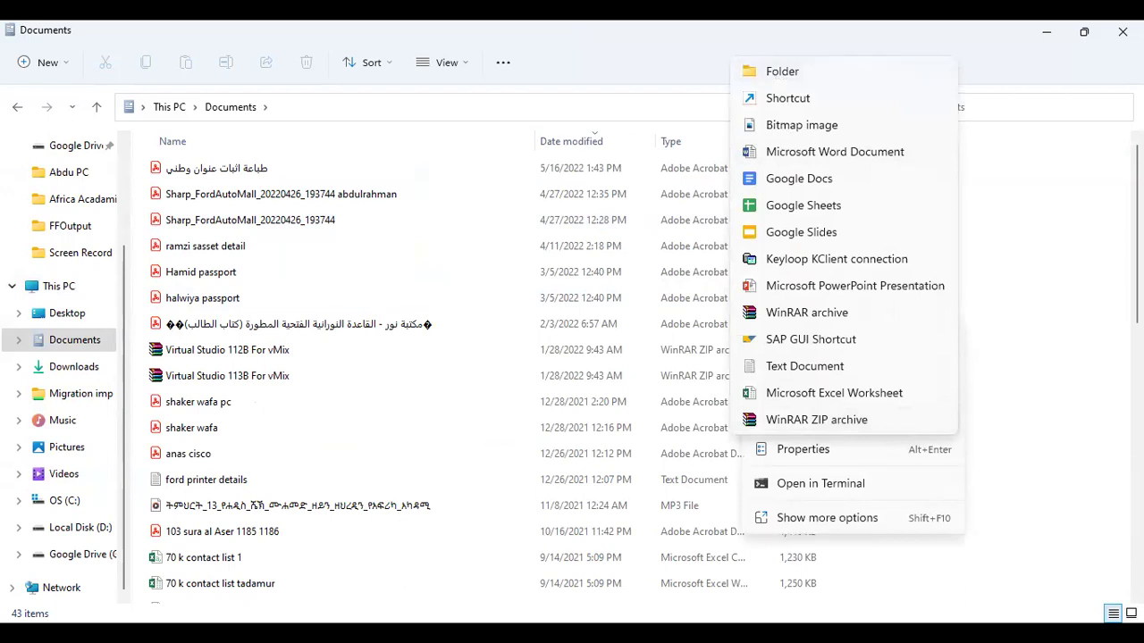
left_click(937, 51)
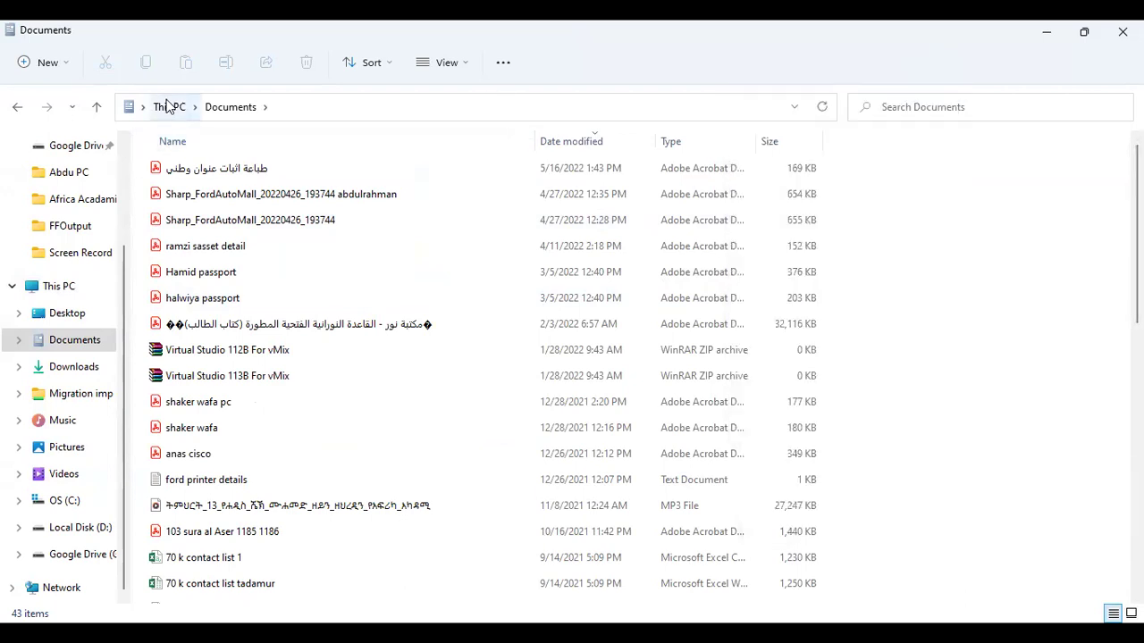
left_click(165, 107)
left_click(856, 225)
left_click(749, 228)
left_click(625, 228)
left_click(474, 238)
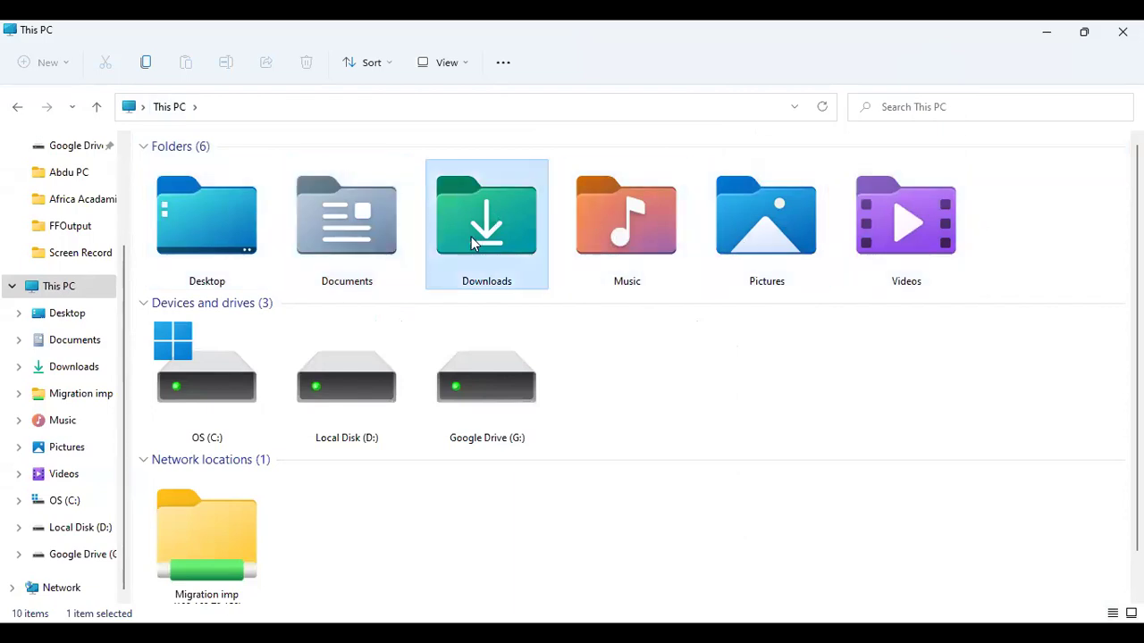
Step: Create a new folder in Documents and paste the copied text "Abdu pc & Info Tech" as its name
double_click(353, 232)
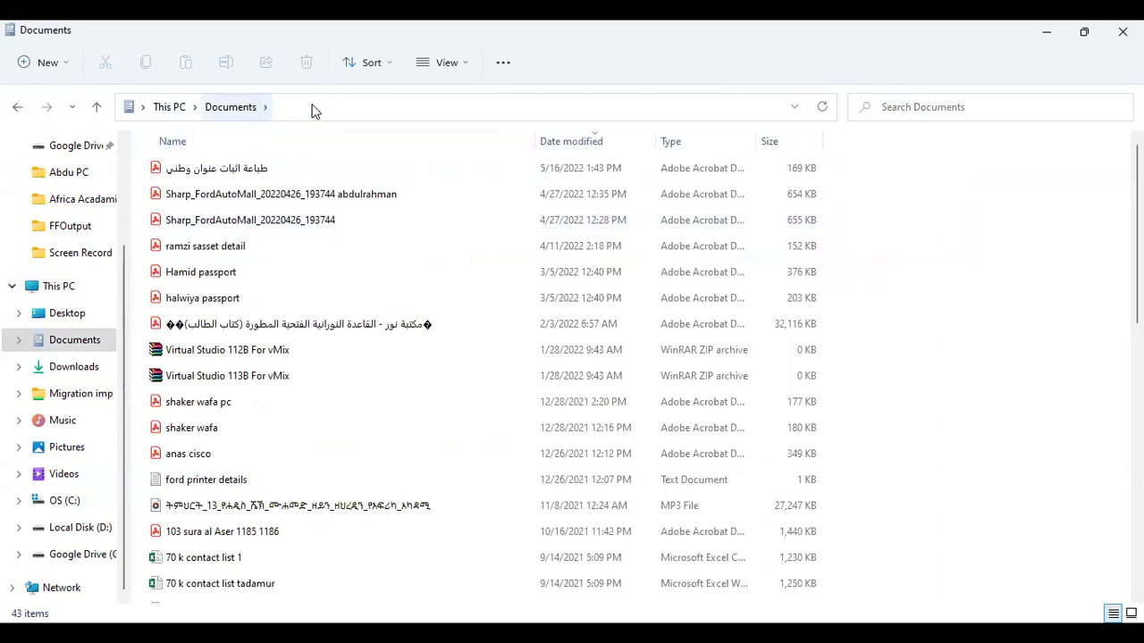
right_click(998, 246)
left_click(857, 349)
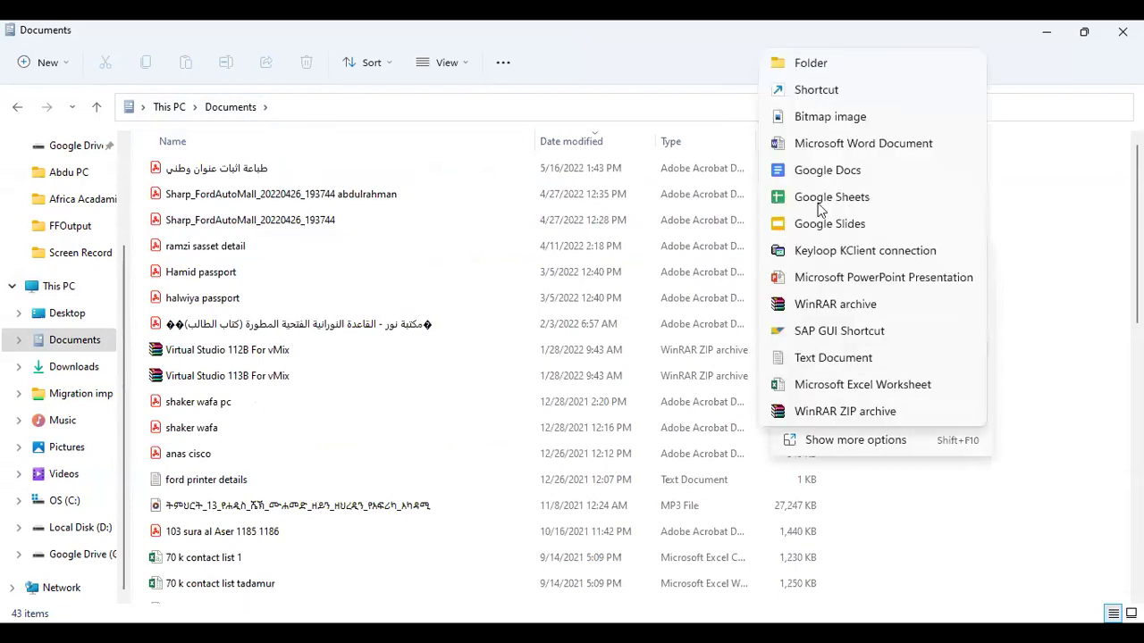
left_click(833, 69)
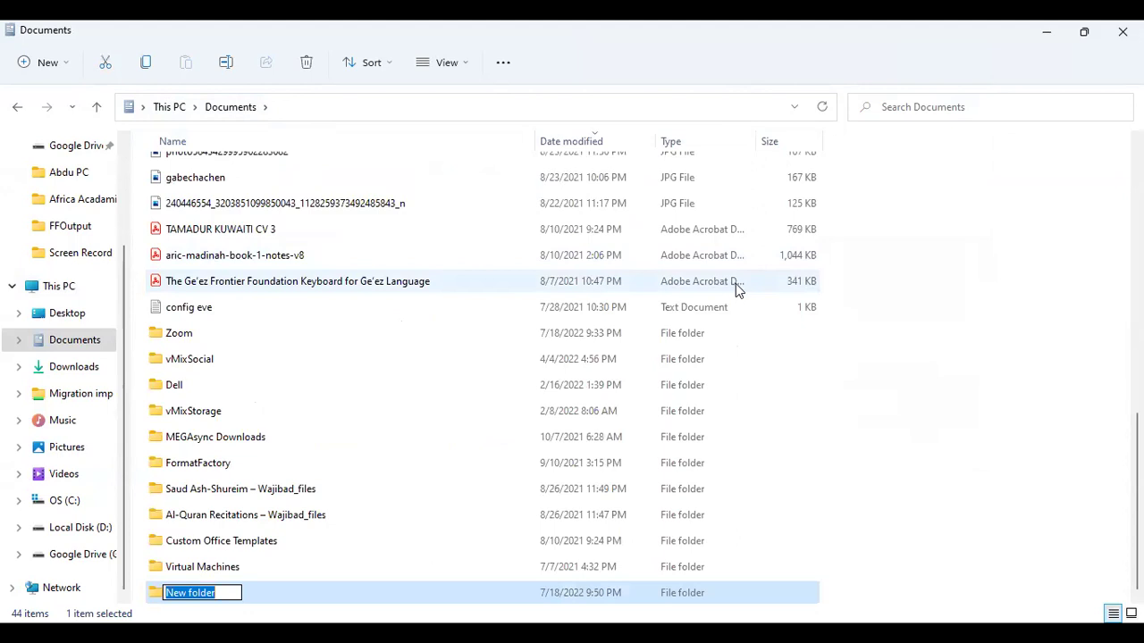
key("ctrl+v")
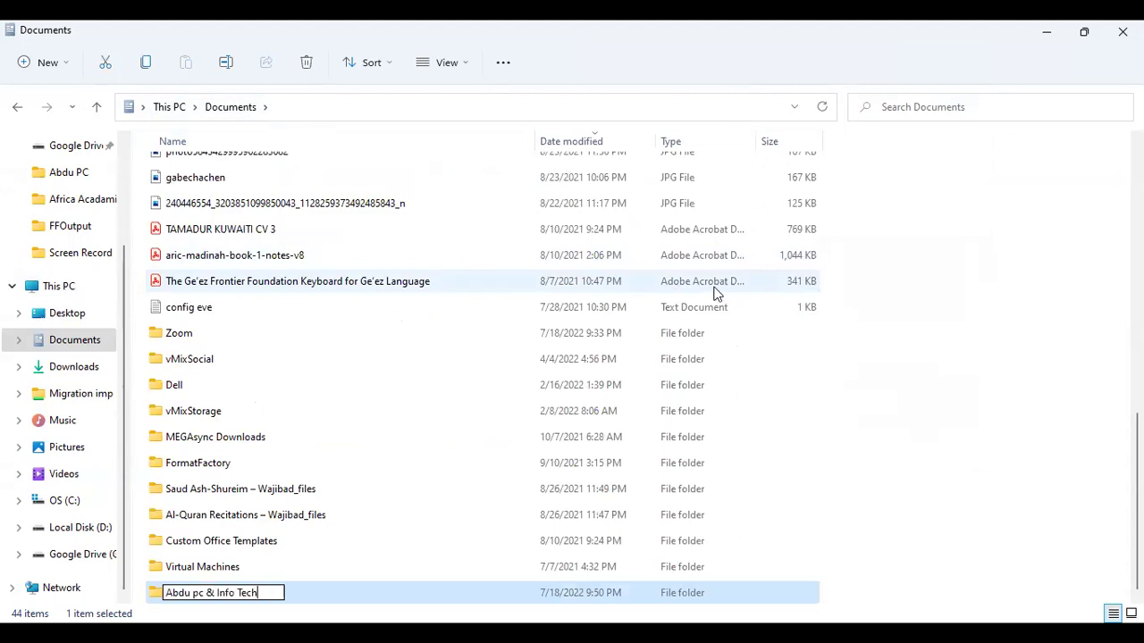
key("Return")
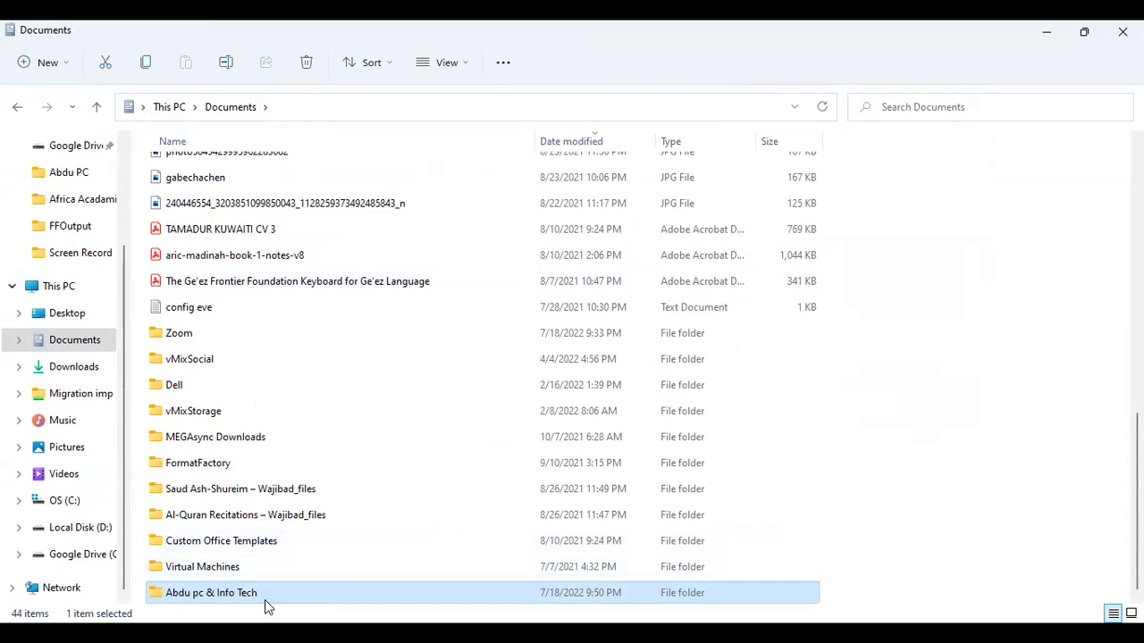
mouse_move(264, 592)
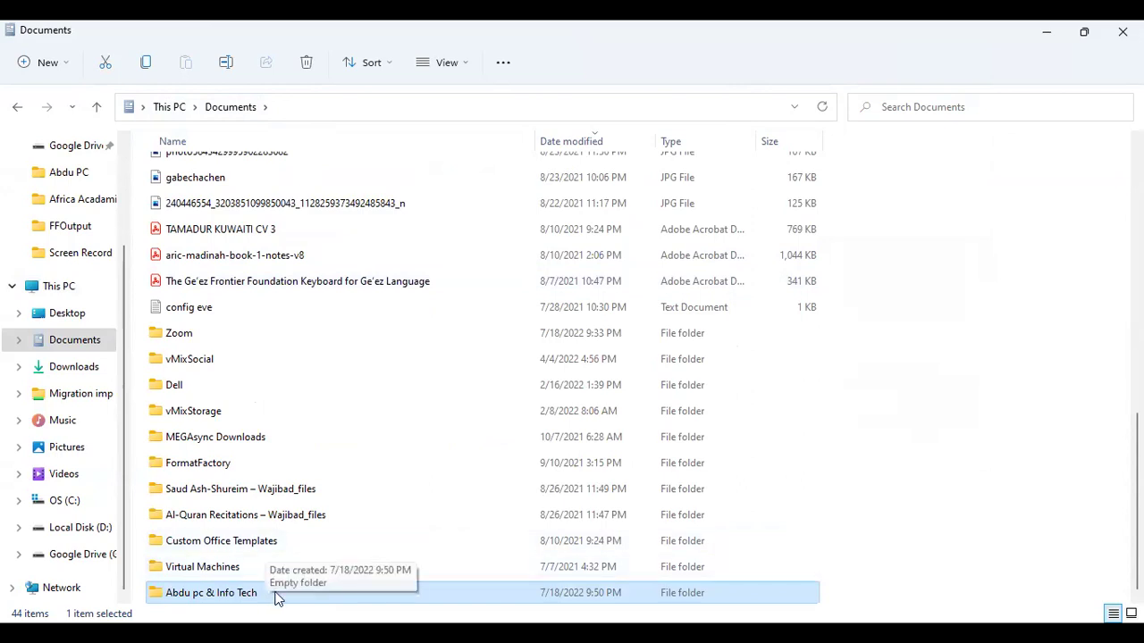
Step: Create a second new folder in Documents named "personal file"
left_click(997, 234)
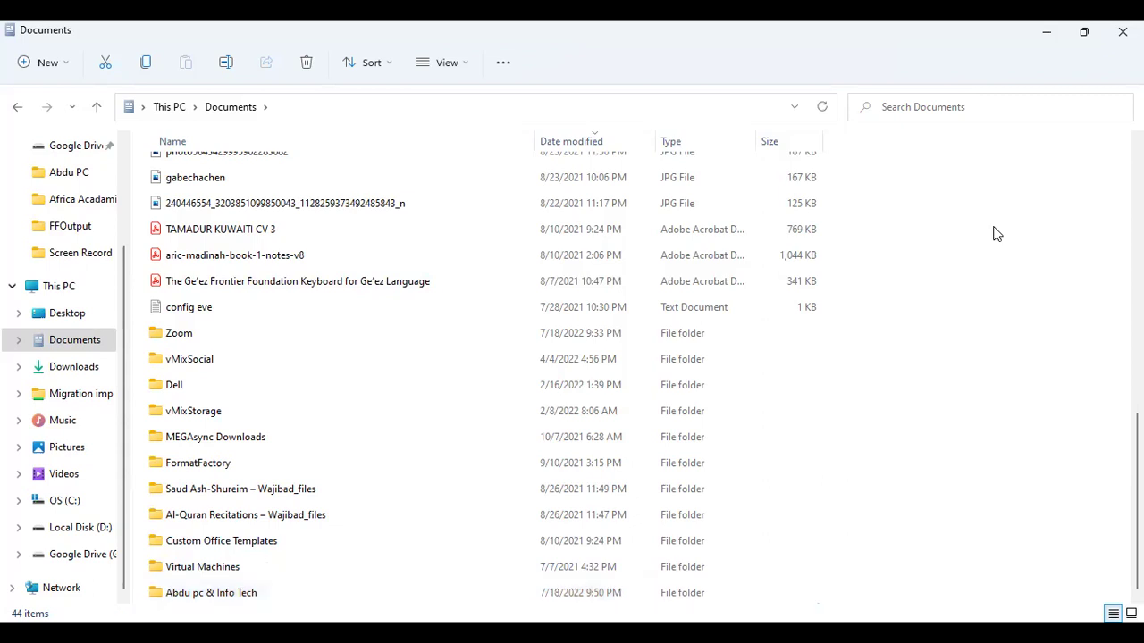
right_click(997, 234)
left_click(853, 360)
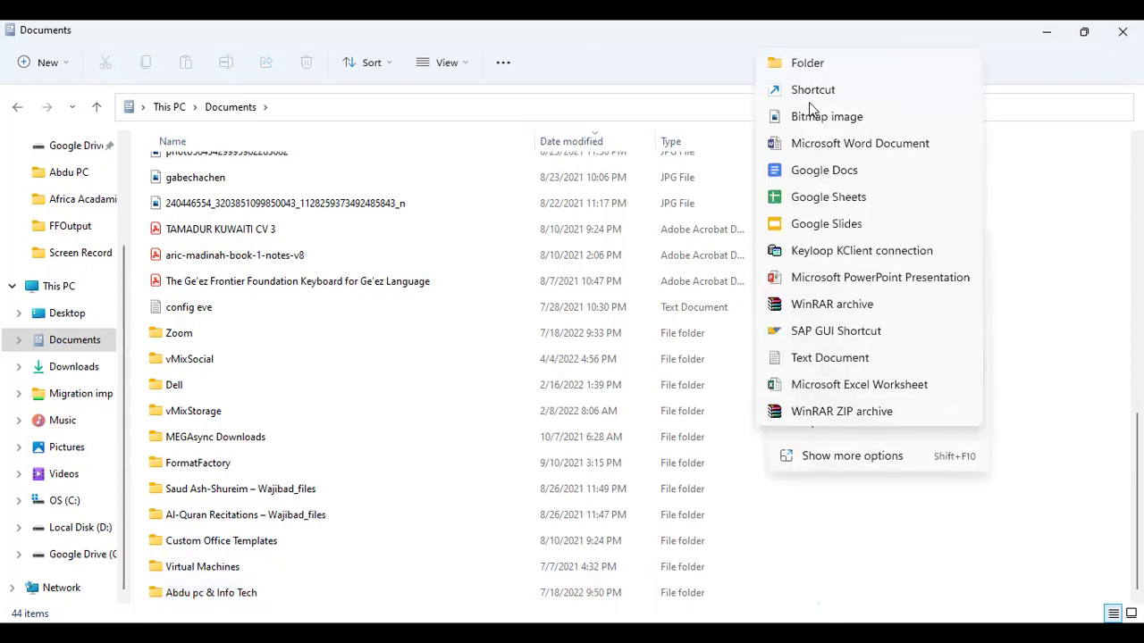
left_click(816, 65)
type("personal file")
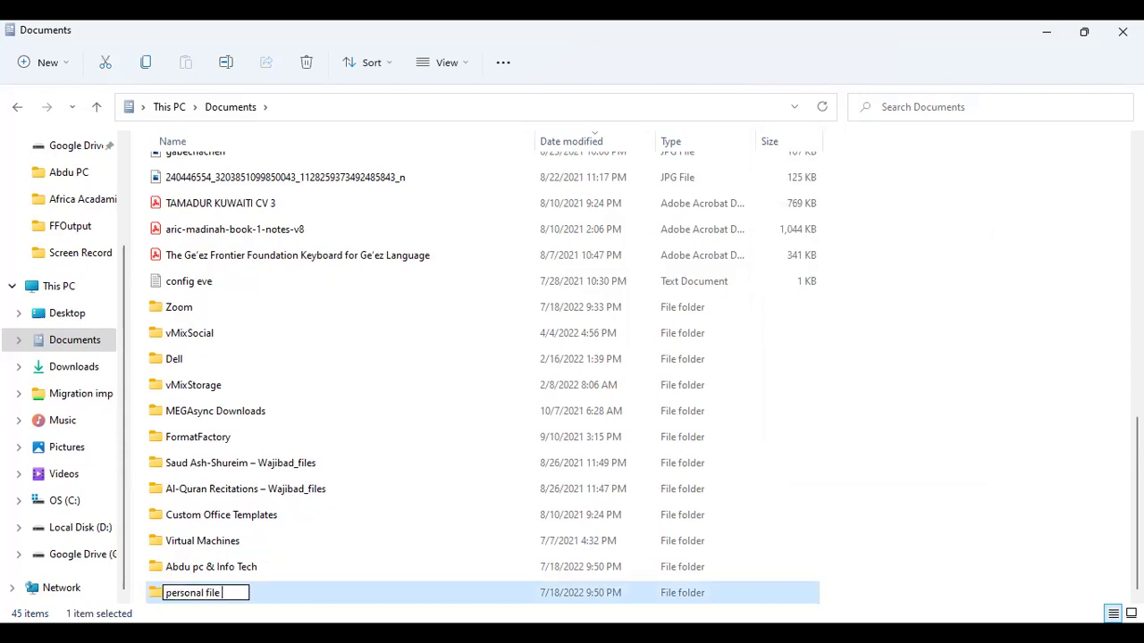
key("Return")
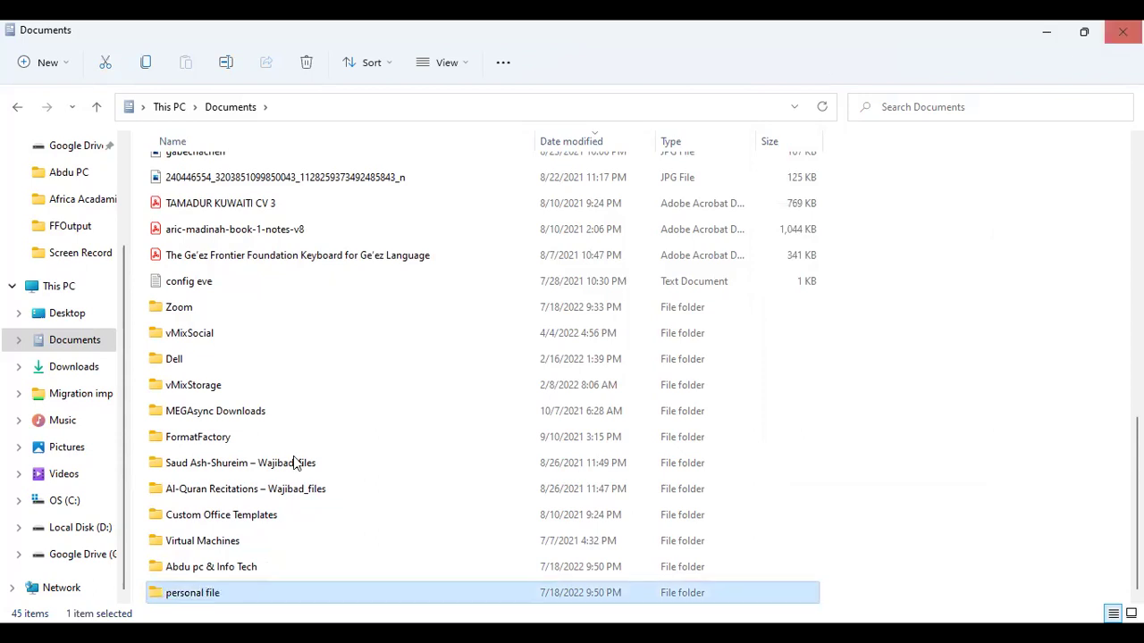
left_click(246, 569)
left_click(225, 592)
left_click(227, 565)
left_click(225, 588)
Step: Open the "Abdu pc & Info Tech" folder in Documents
left_click(226, 570)
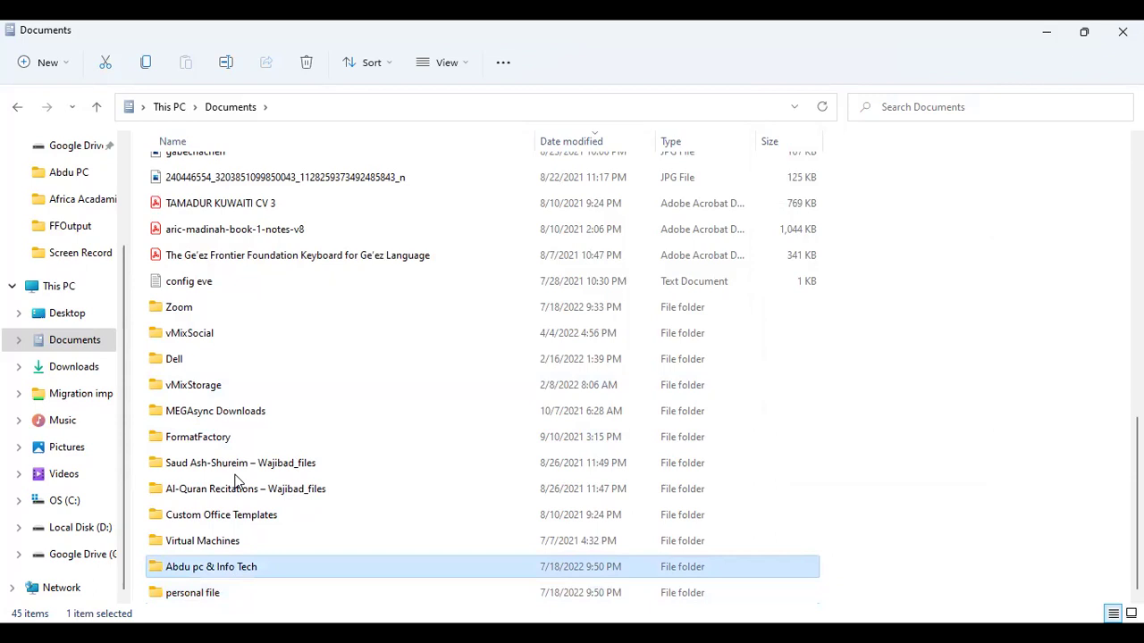
right_click(256, 576)
left_click(303, 324)
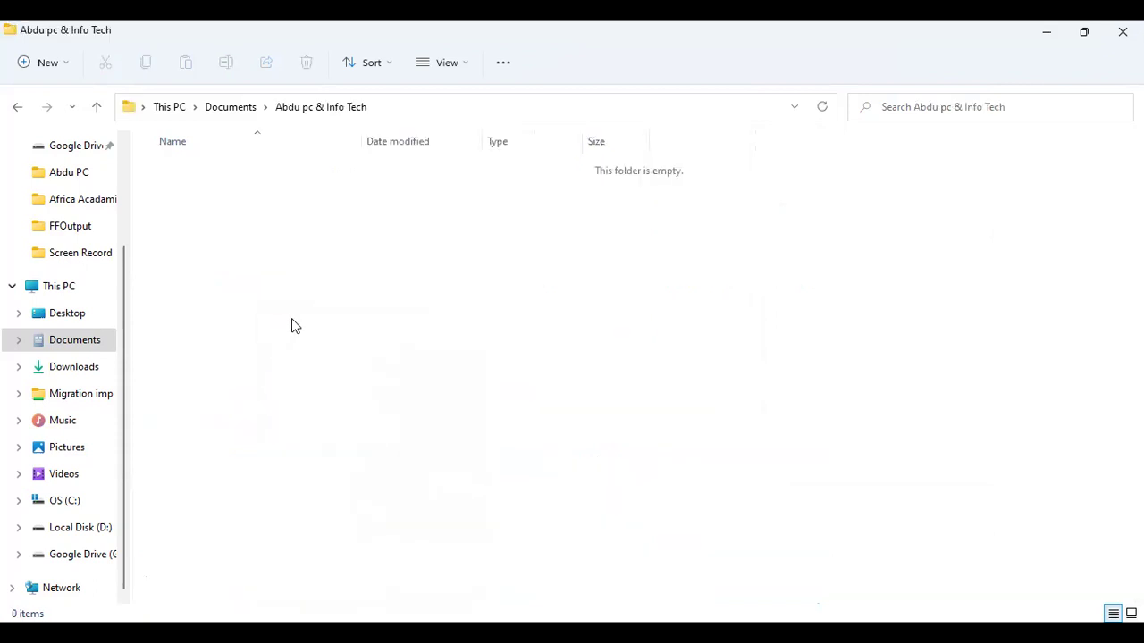
Step: Create a new folder named "Level 1" inside the "Abdu pc & Info Tech" folder
right_click(332, 267)
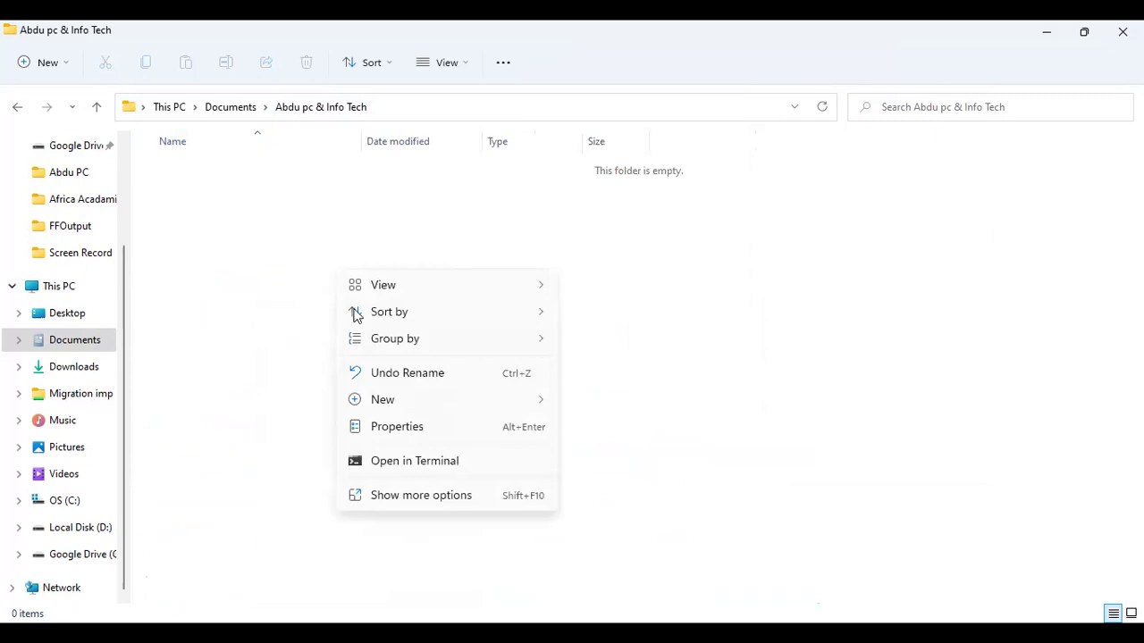
left_click(283, 245)
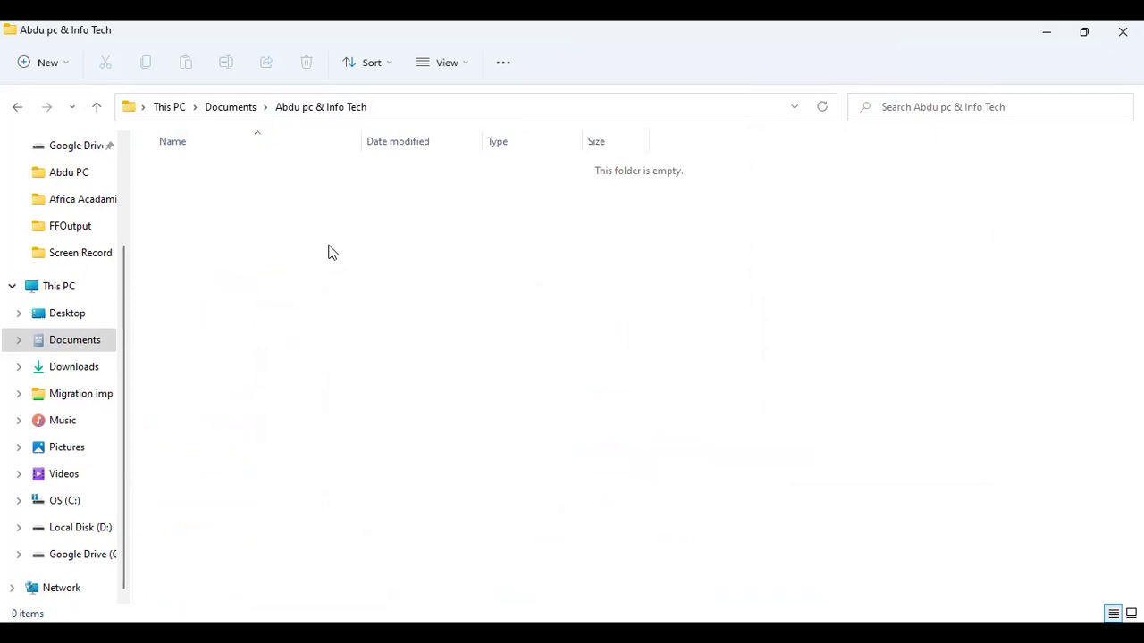
right_click(327, 253)
mouse_move(487, 376)
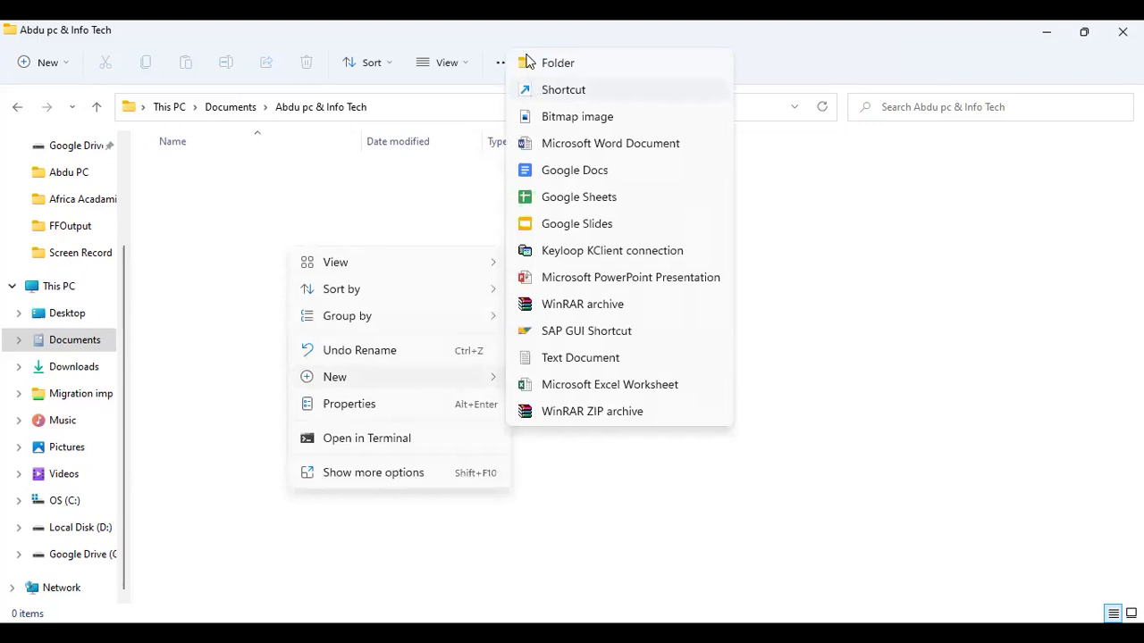
left_click(534, 65)
type("Level 1")
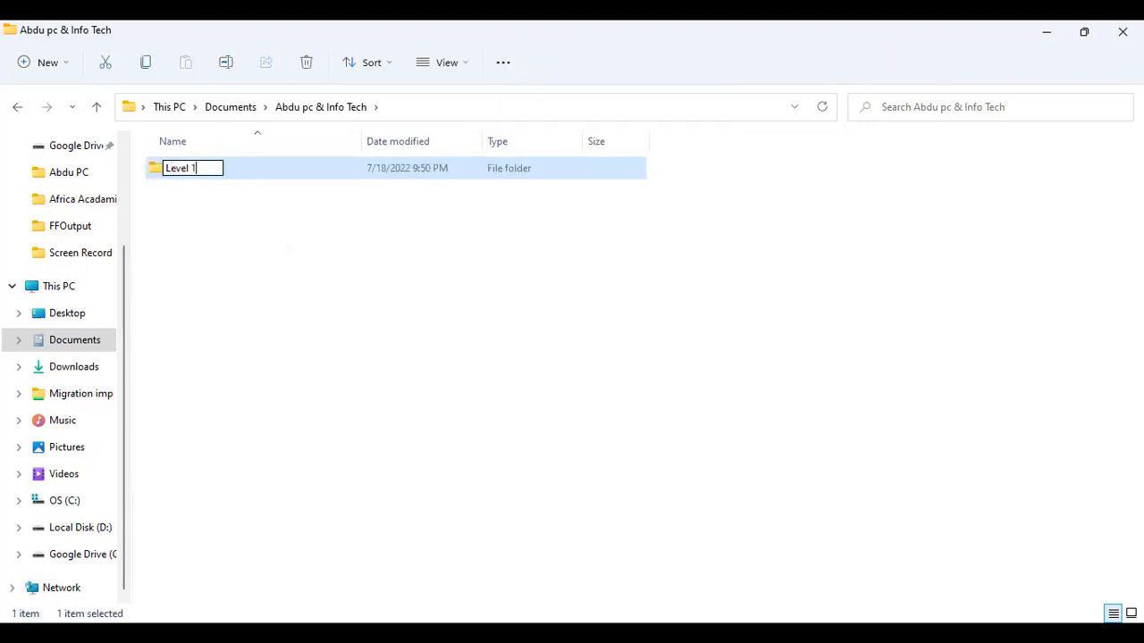
key("Return")
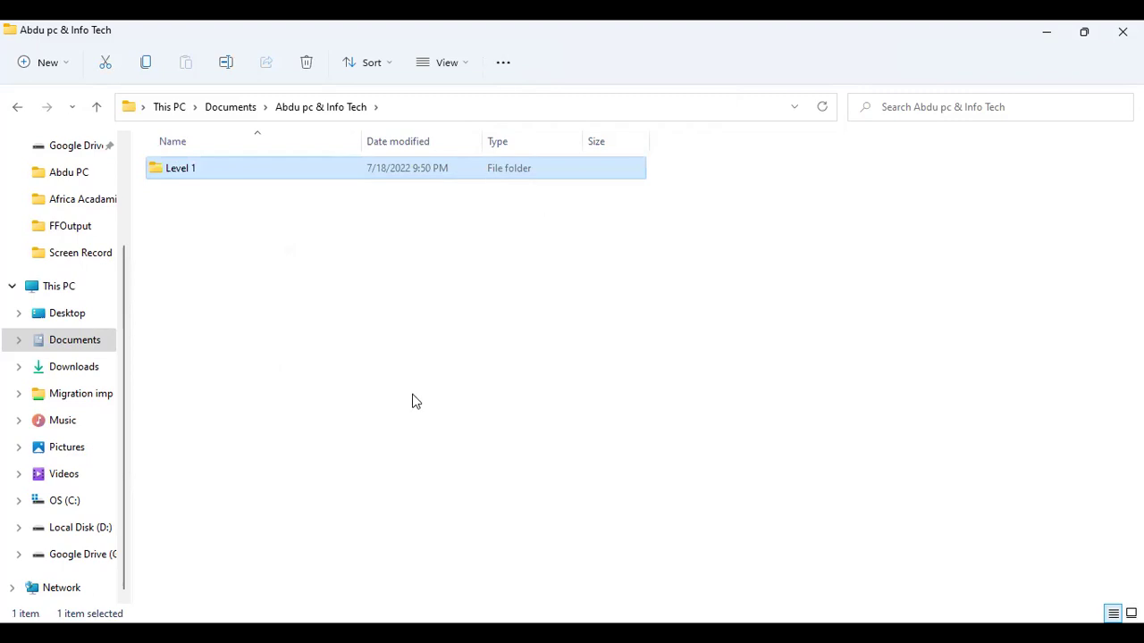
left_click(420, 376)
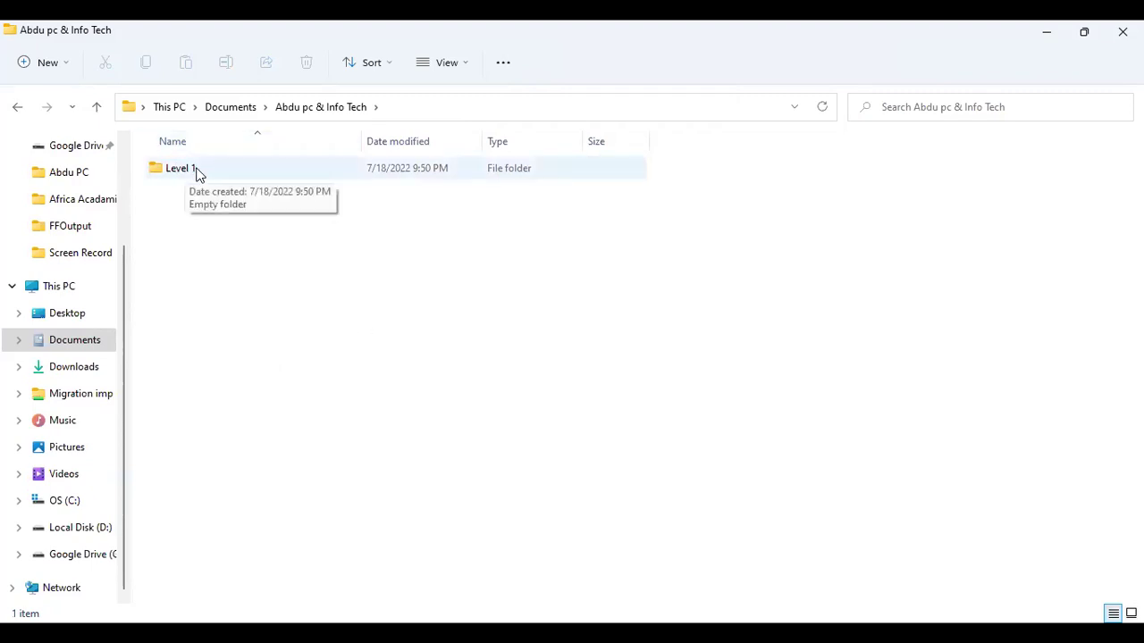
Step: Enlarge the item icons in the "Abdu pc & Info Tech" folder and open the "Level 1" folder
scroll(232, 250, "up", 5, "ctrl")
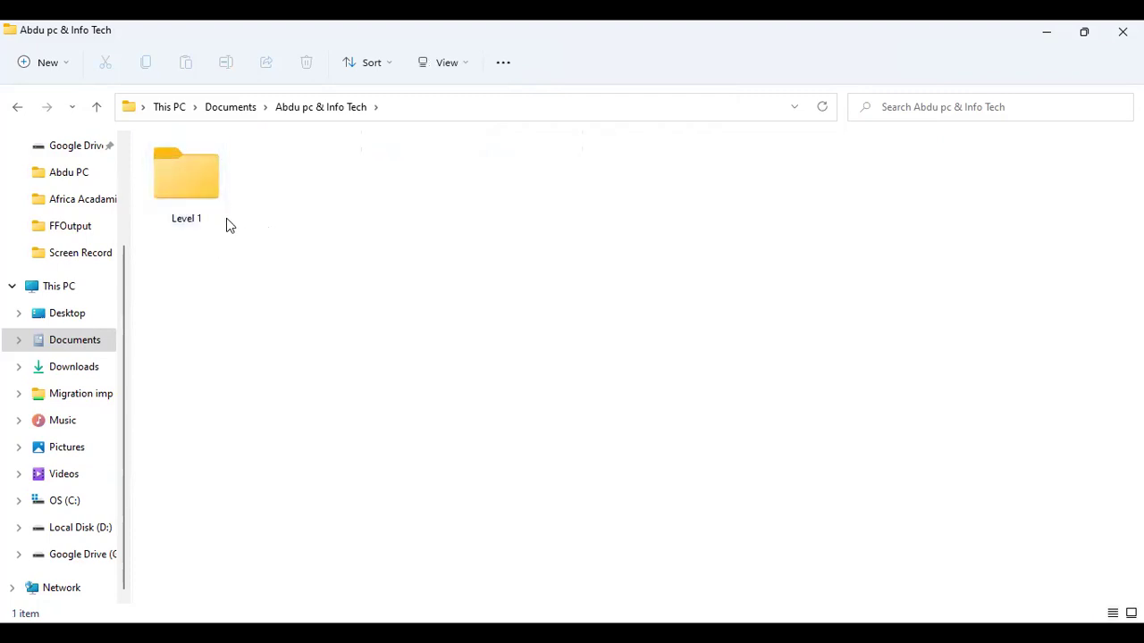
double_click(183, 184)
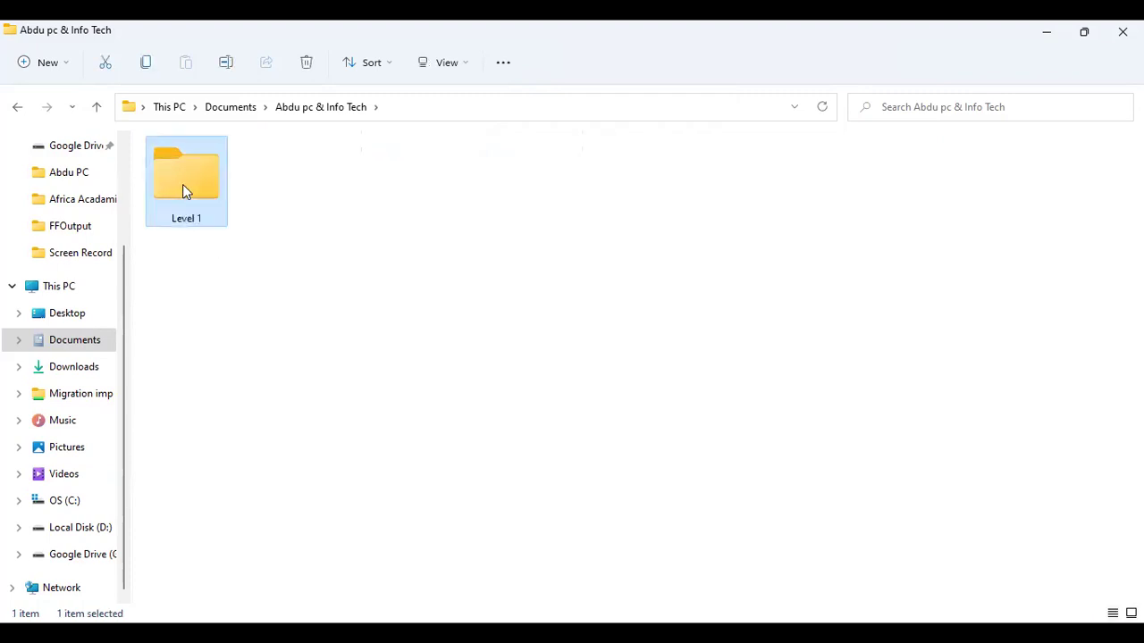
right_click(218, 193)
left_click(291, 108)
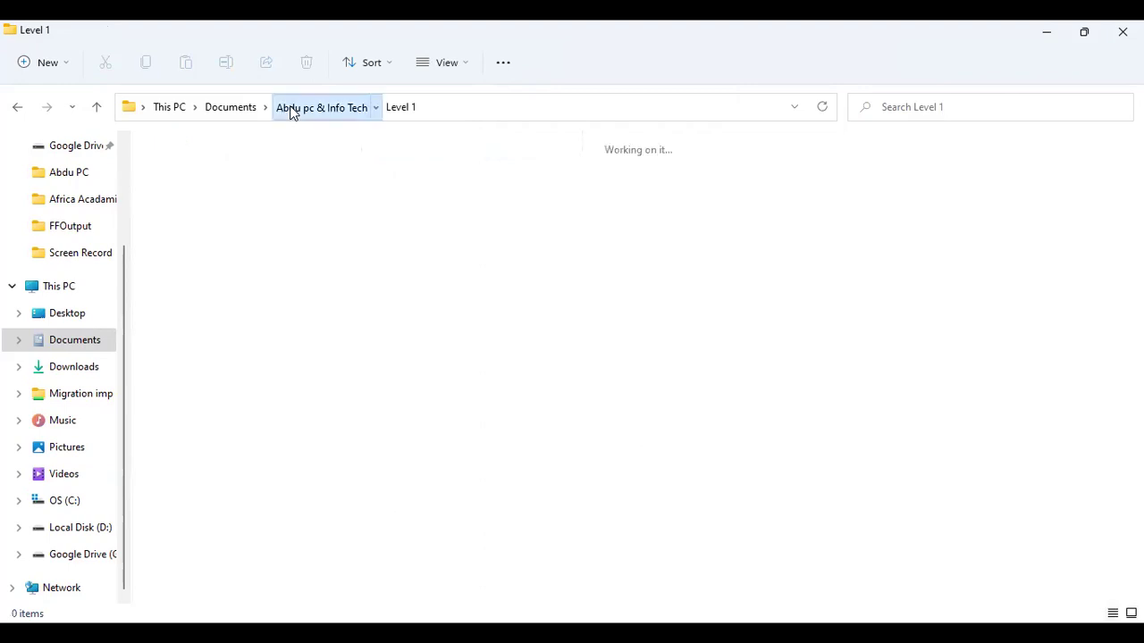
right_click(191, 195)
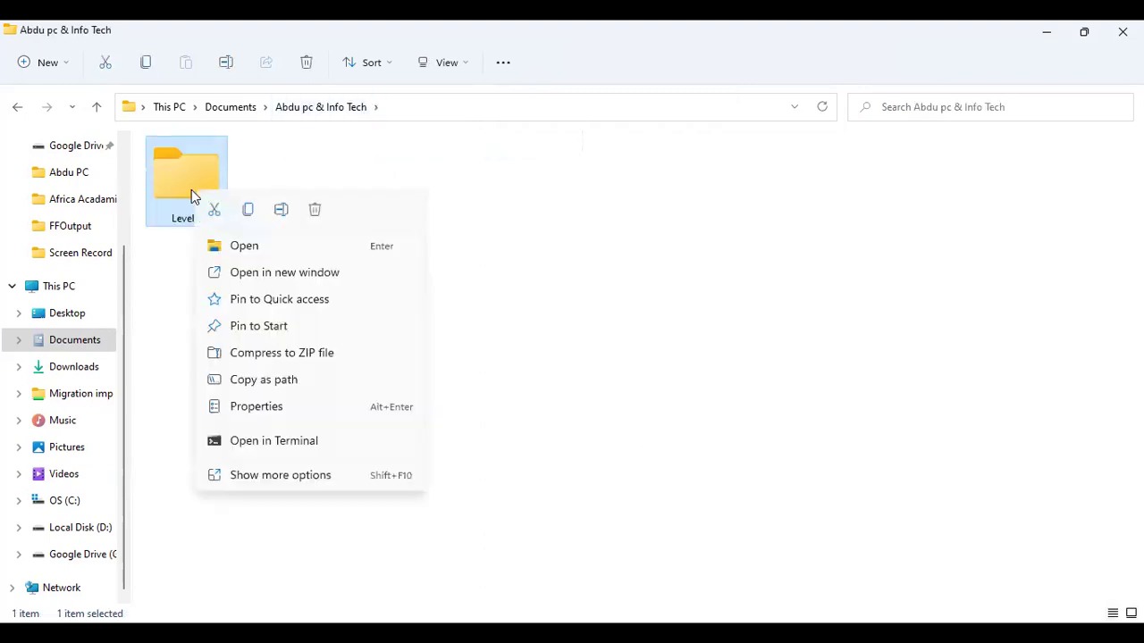
left_click(240, 250)
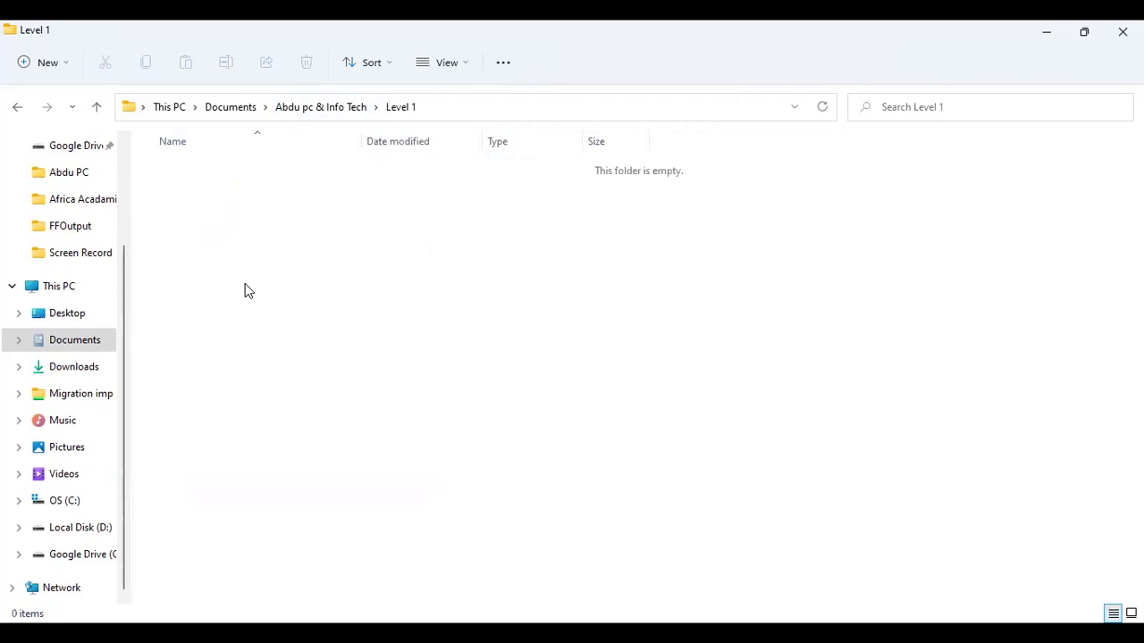
Step: Create a new folder named "Chapter 1" inside the "Level 1" folder
right_click(215, 222)
left_click(268, 349)
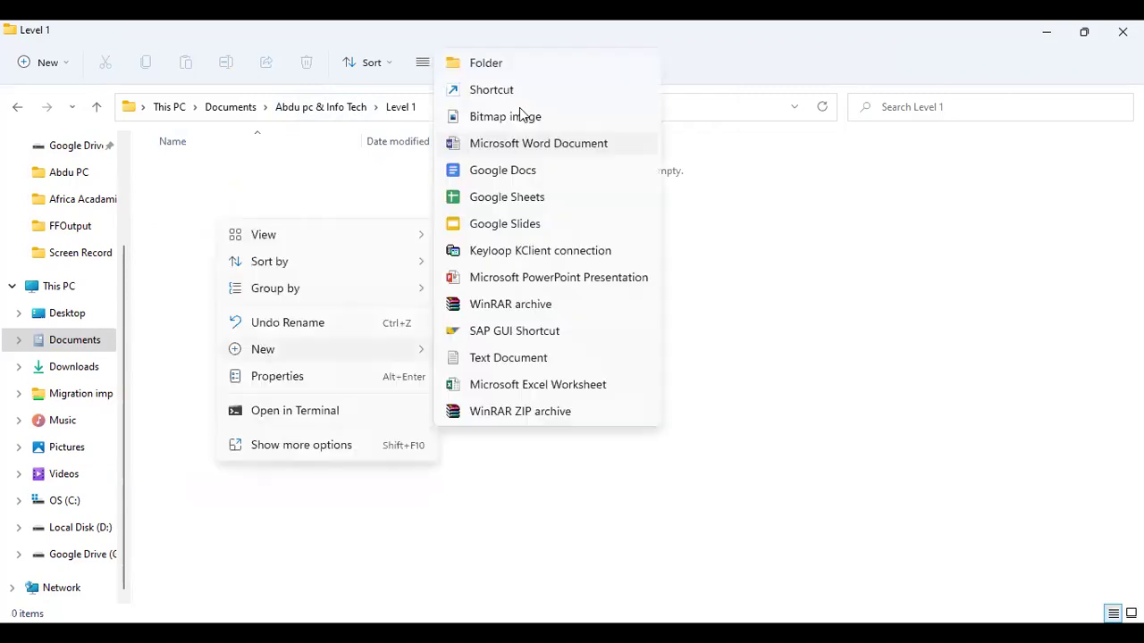
left_click(500, 62)
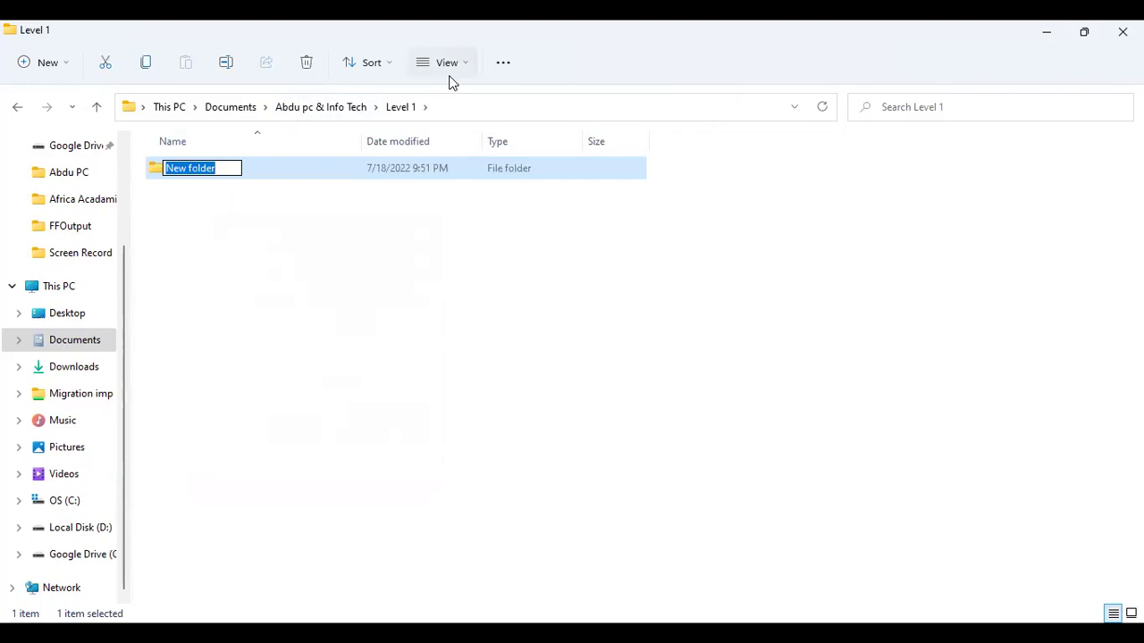
type("Chapter 1")
key("Return")
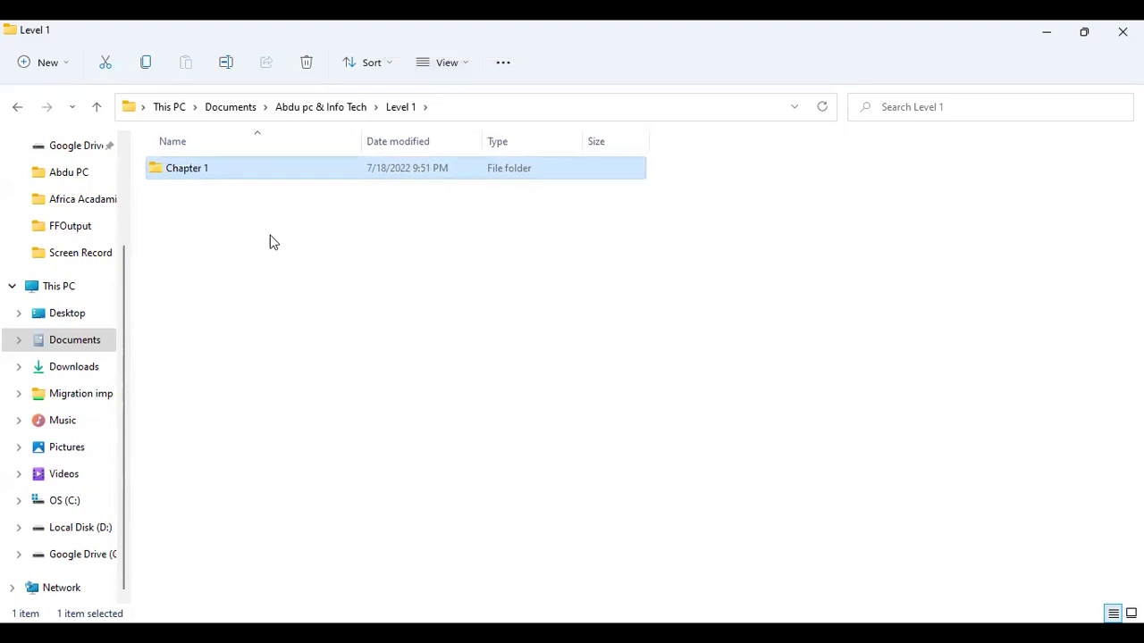
left_click(276, 243)
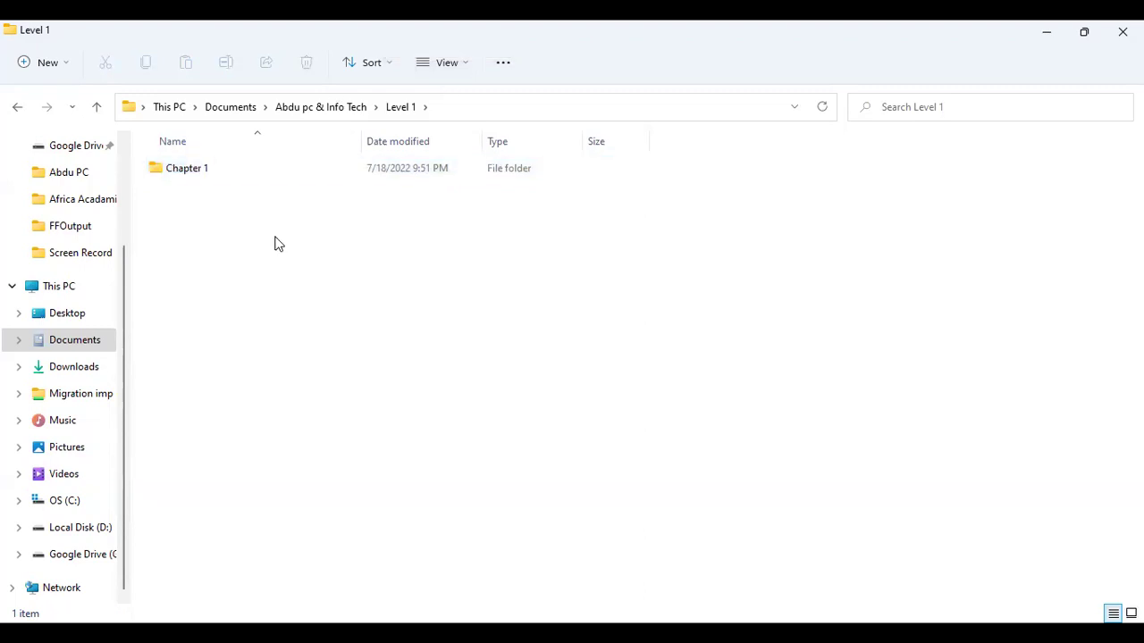
Step: Create a second folder inside "Level 1" and name it "Chapter 2"
left_click(205, 166)
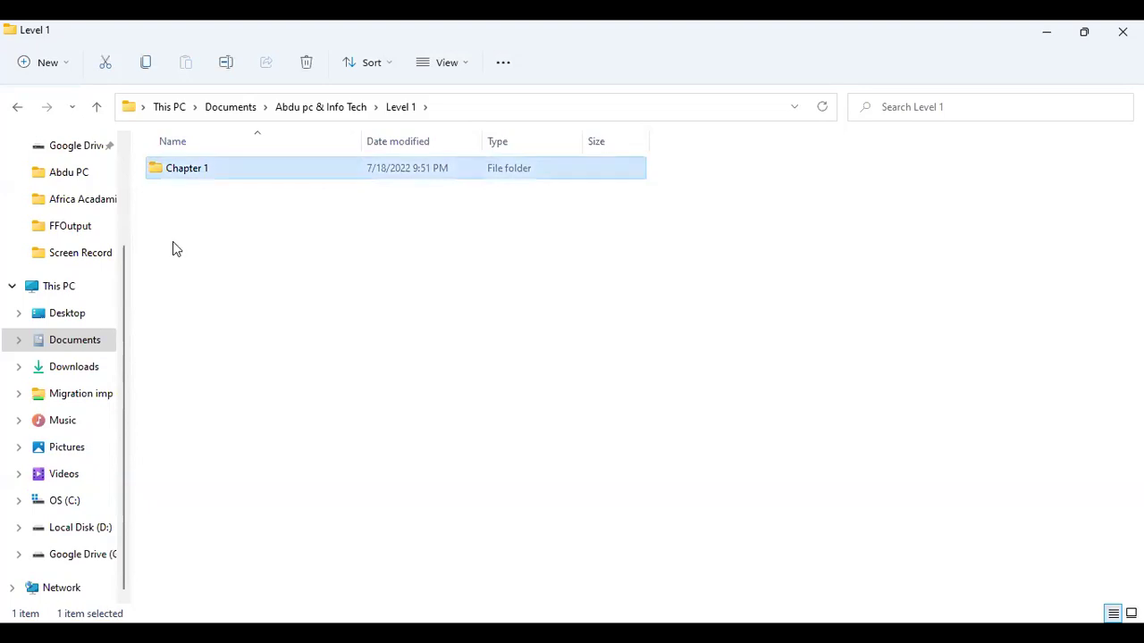
left_click(206, 242)
right_click(206, 249)
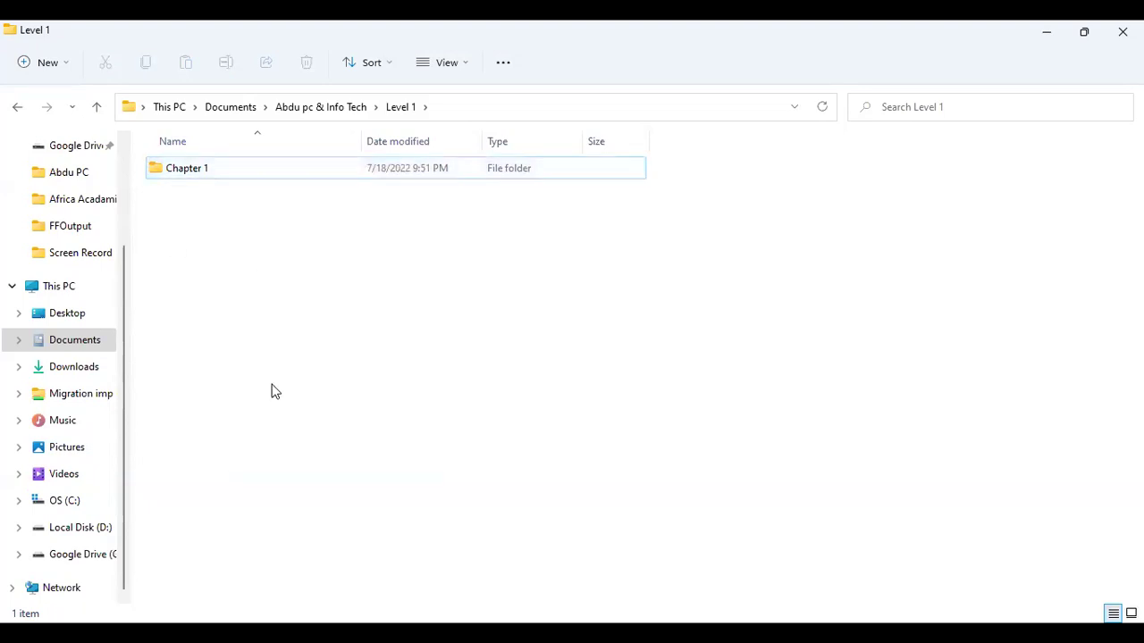
mouse_move(274, 376)
left_click(506, 65)
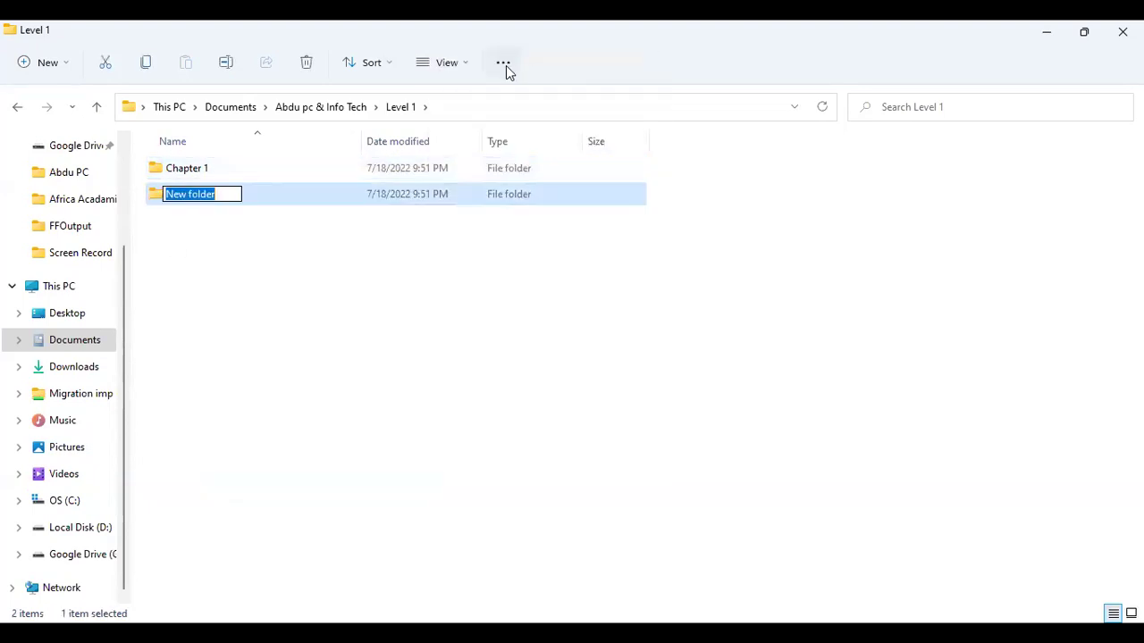
type("Chap")
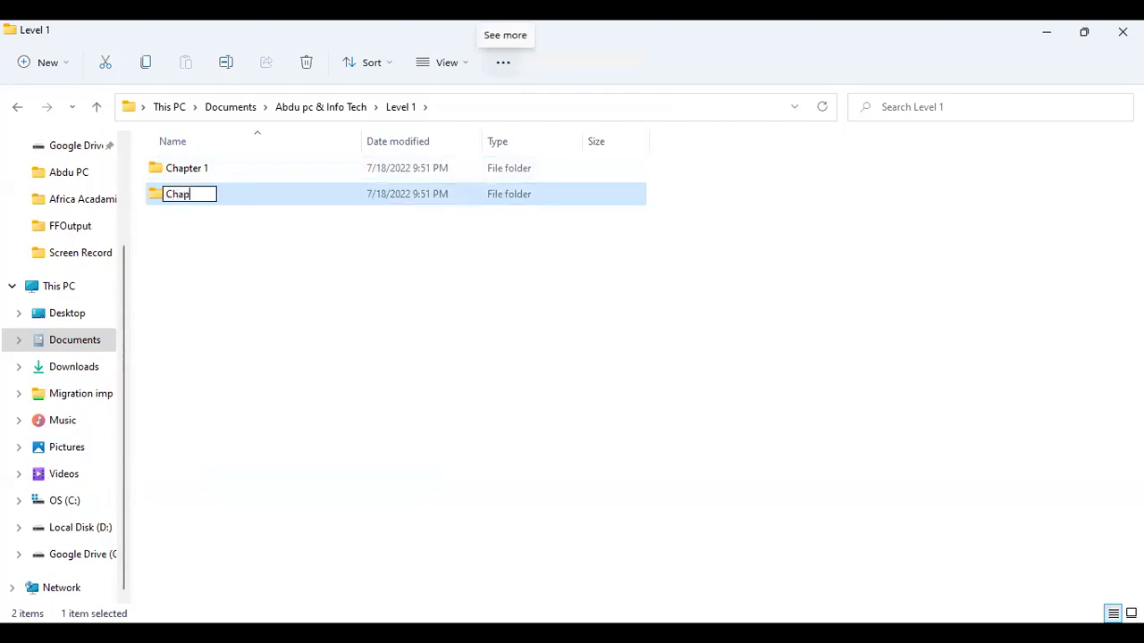
type("ter 2")
key("Return")
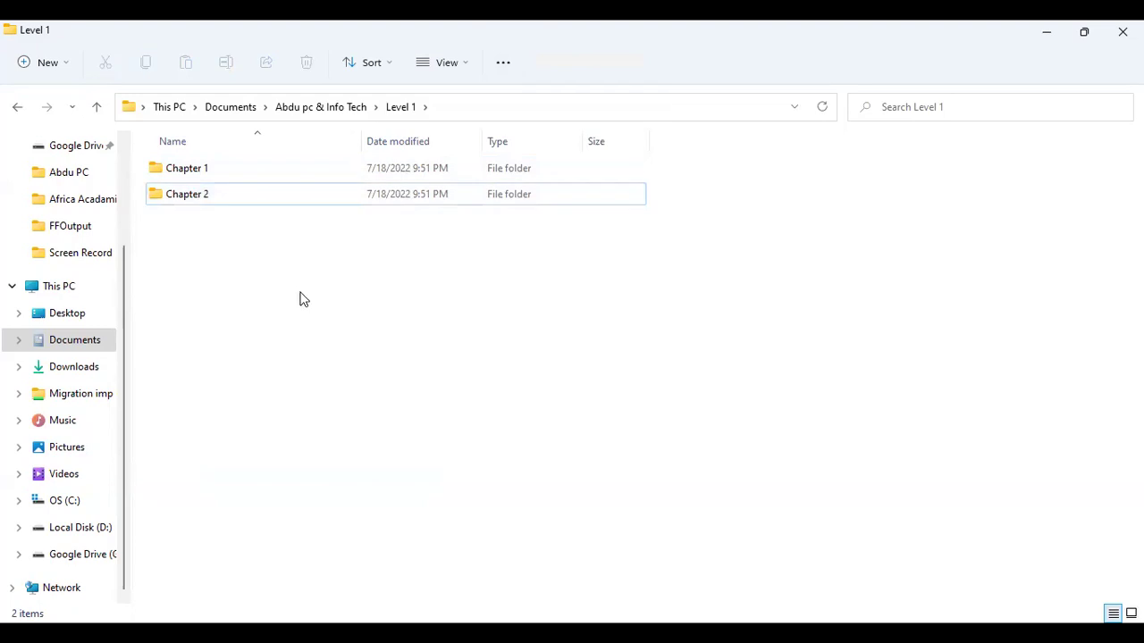
Step: Create a third folder inside "Level 1" and name it "Chapter 3"
right_click(375, 417)
mouse_move(376, 419)
left_click(563, 68)
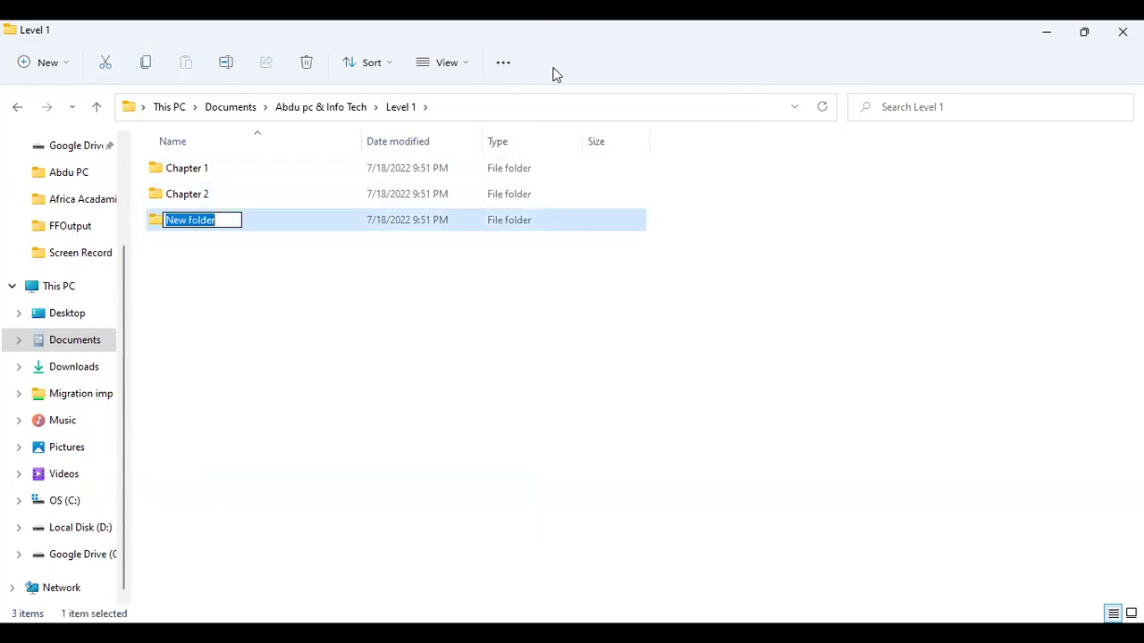
type("Chapter 3")
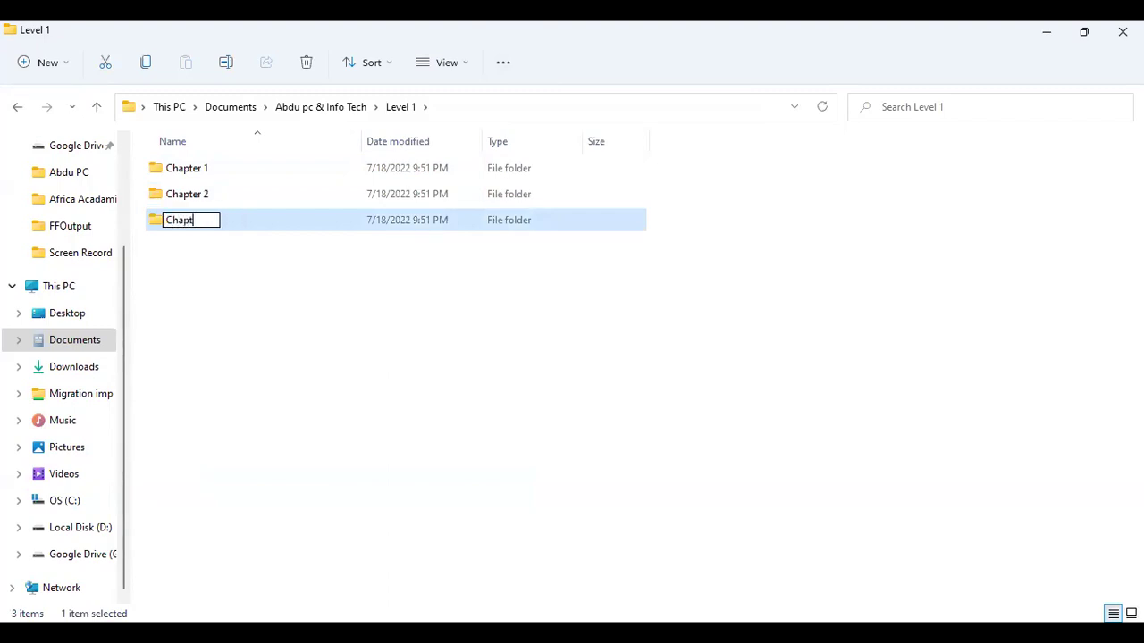
key("Return")
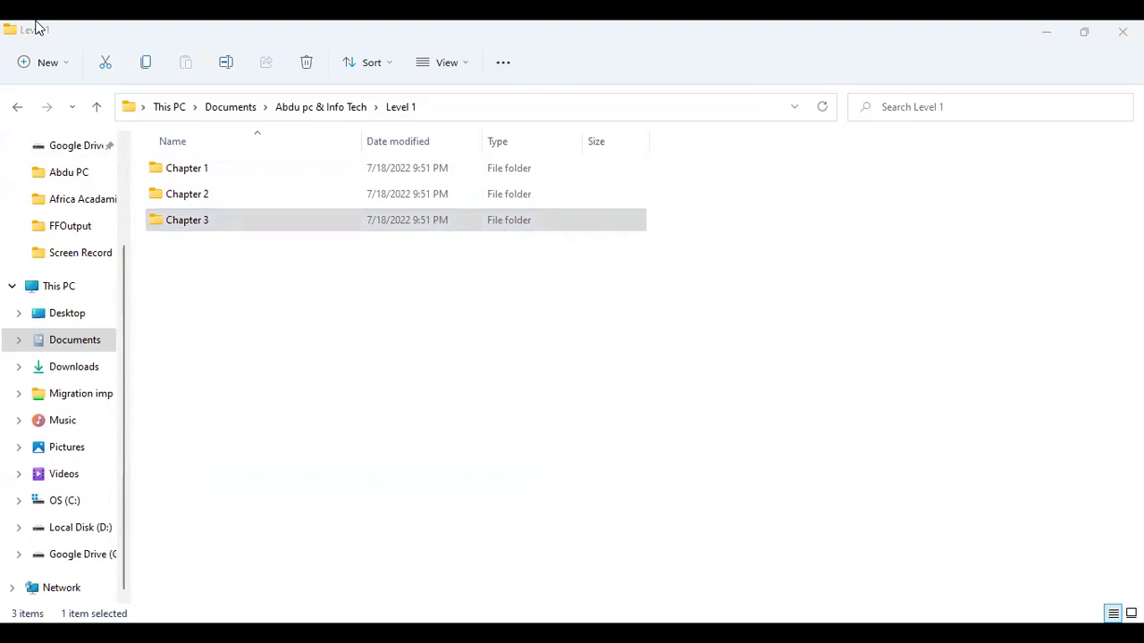
Step: Create a fourth folder inside "Level 1" and name it "Chapter 4"
right_click(391, 305)
left_click(456, 432)
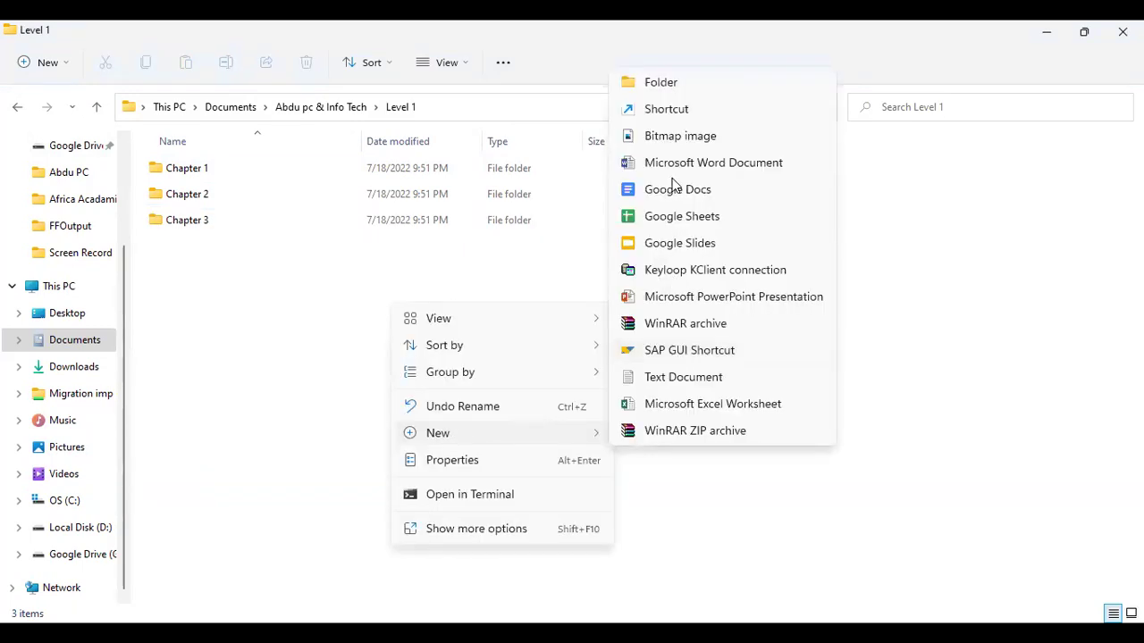
left_click(659, 85)
type("C")
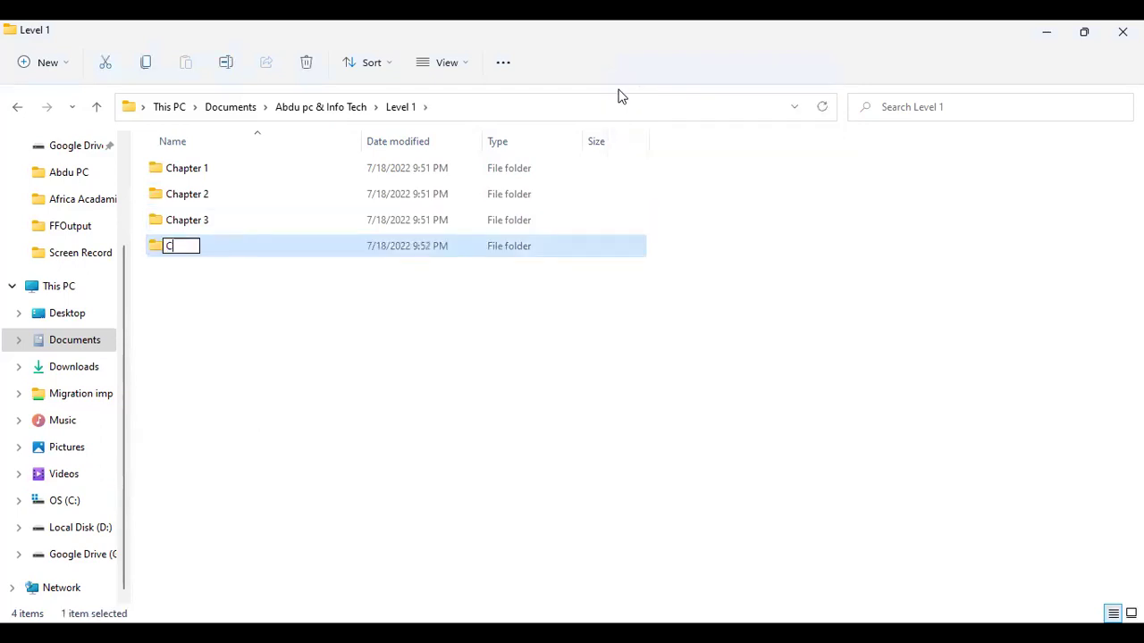
type("hapter 4")
key("Return")
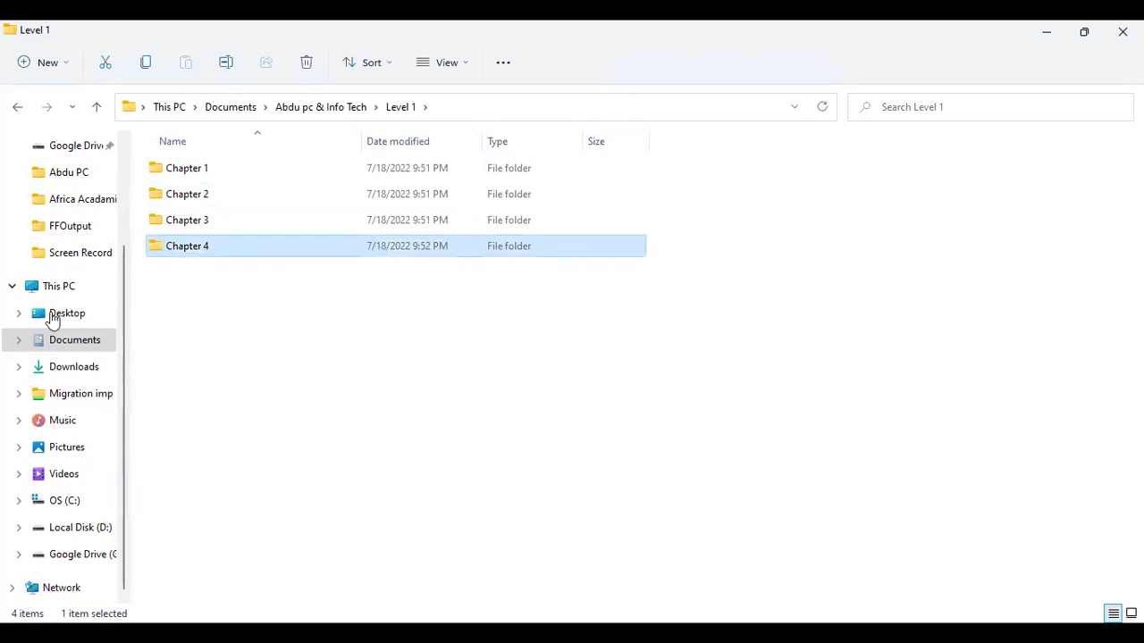
left_click(214, 311)
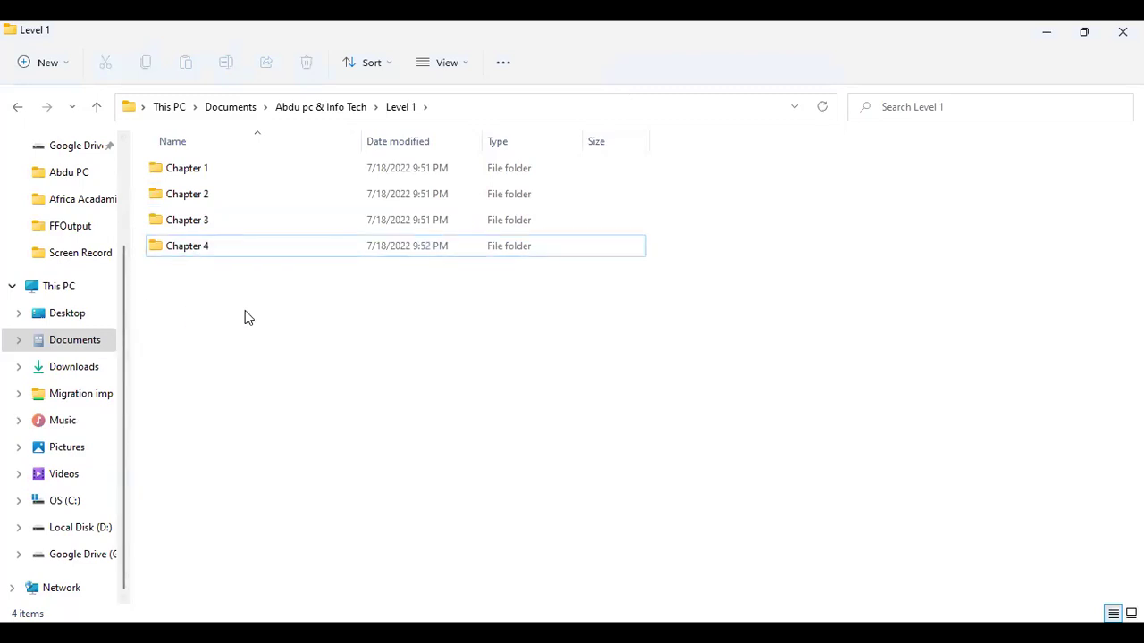
Step: Create a fifth folder inside "Level 1" and name it "Chapter 5"
right_click(304, 454)
mouse_move(304, 454)
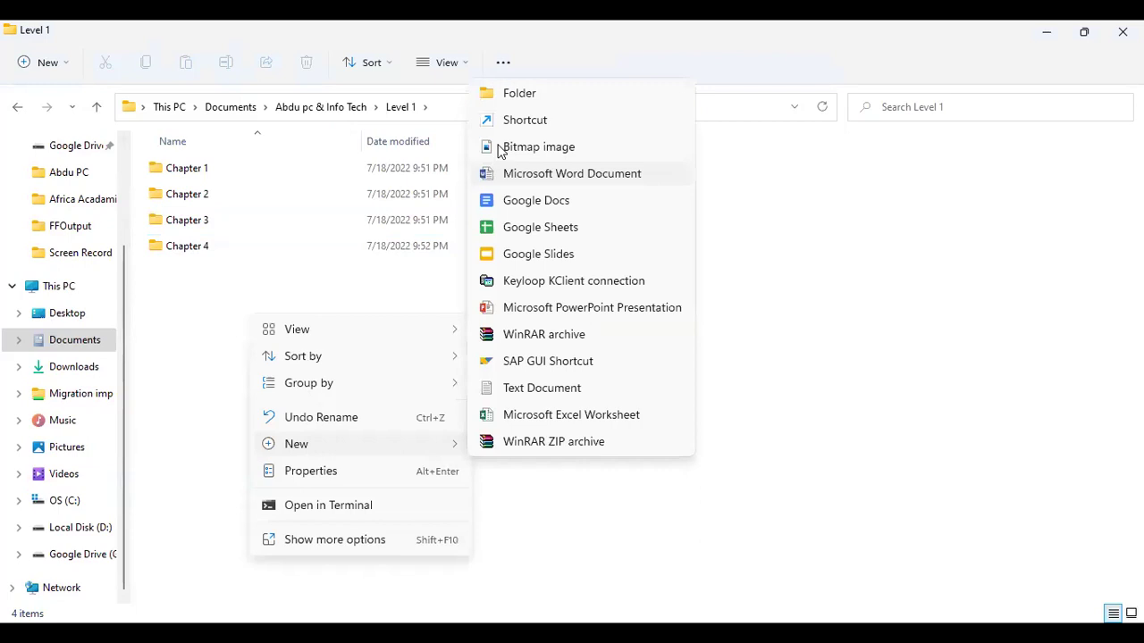
left_click(503, 101)
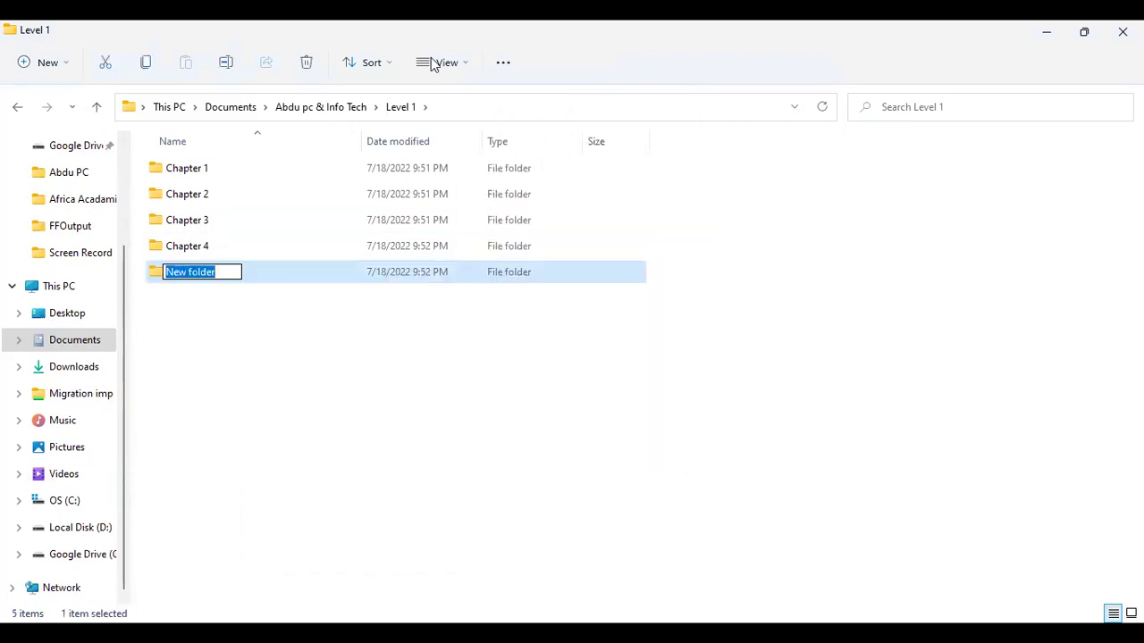
type("Chapter 5")
key("Return")
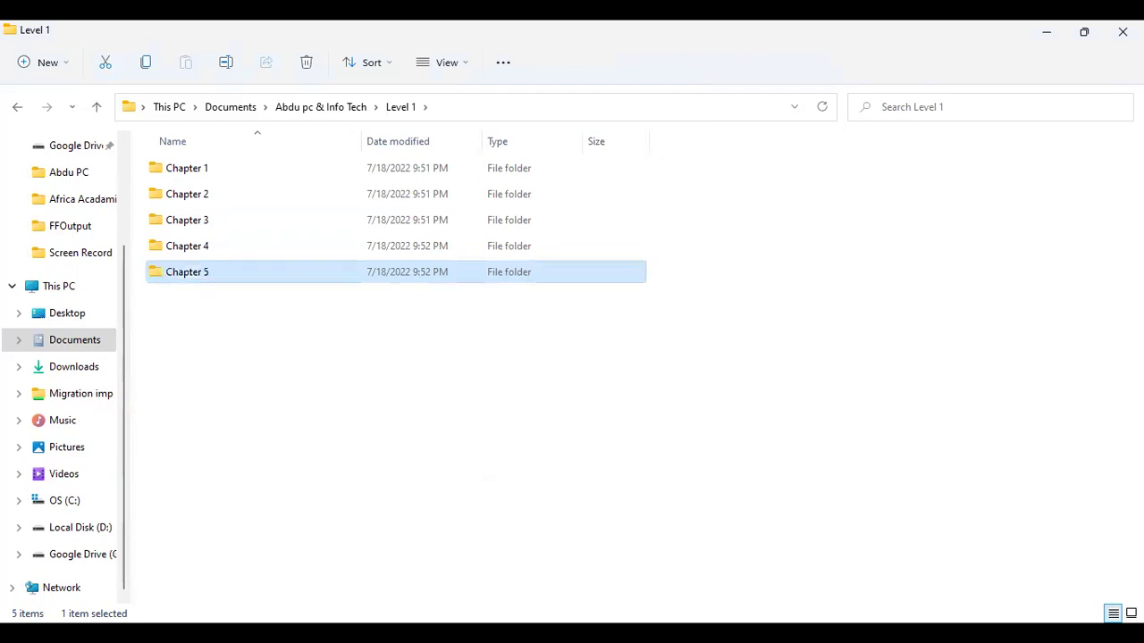
left_click(240, 457)
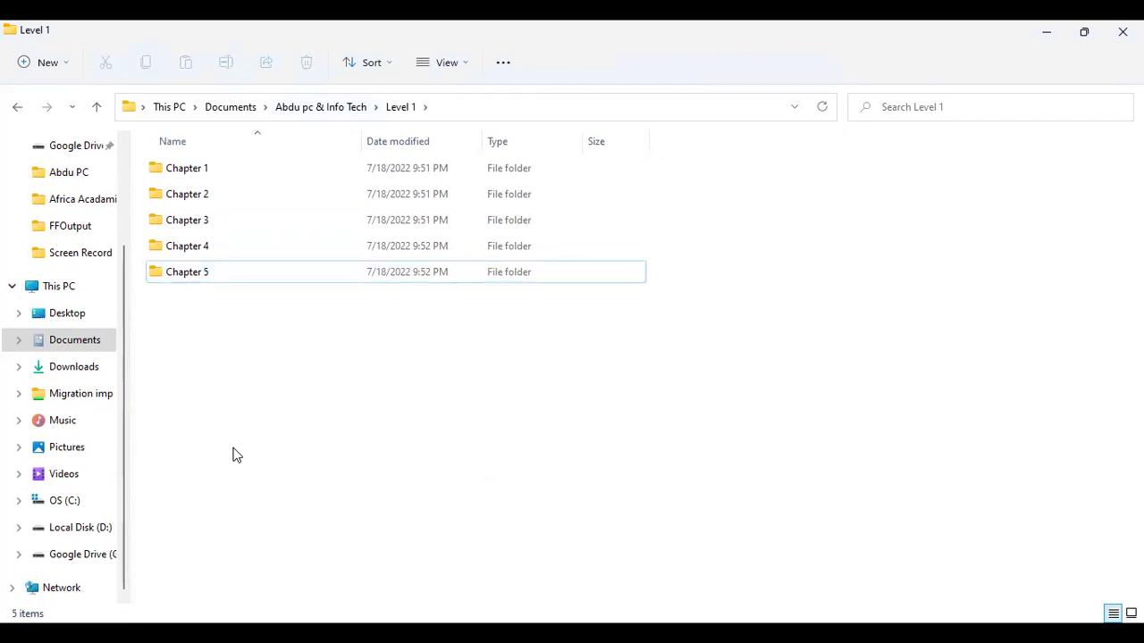
Step: Return to Documents, locate the "Abdu pc & Info Tech" and "personal file" folders, and reopen "Abdu pc & Info Tech" to review its contents
left_click(308, 109)
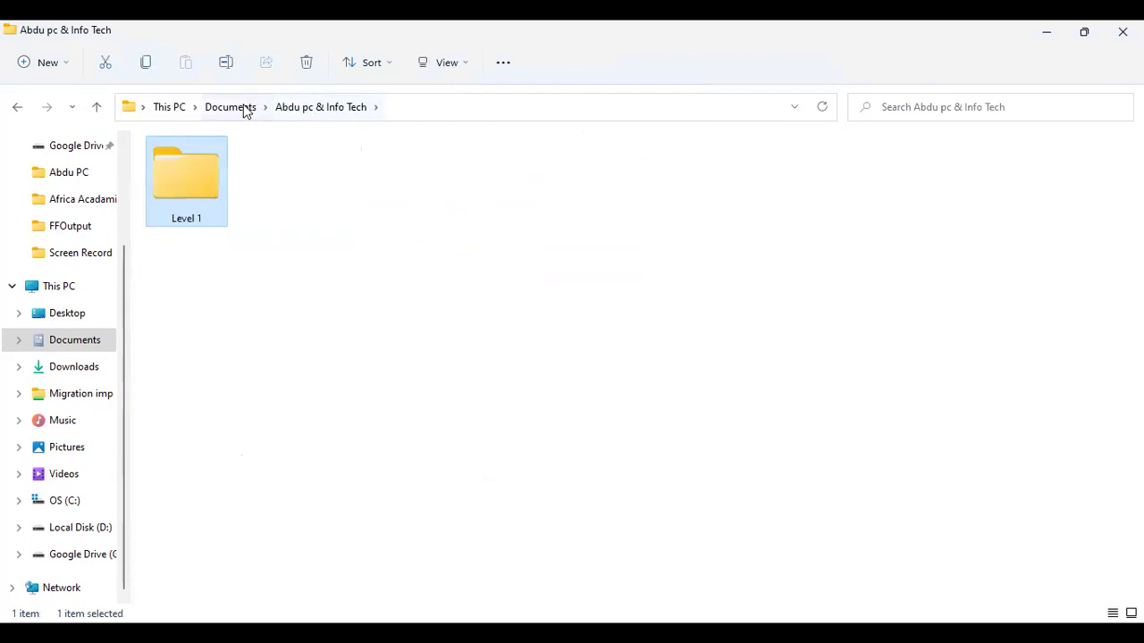
left_click(243, 108)
scroll(204, 536, "down", 4)
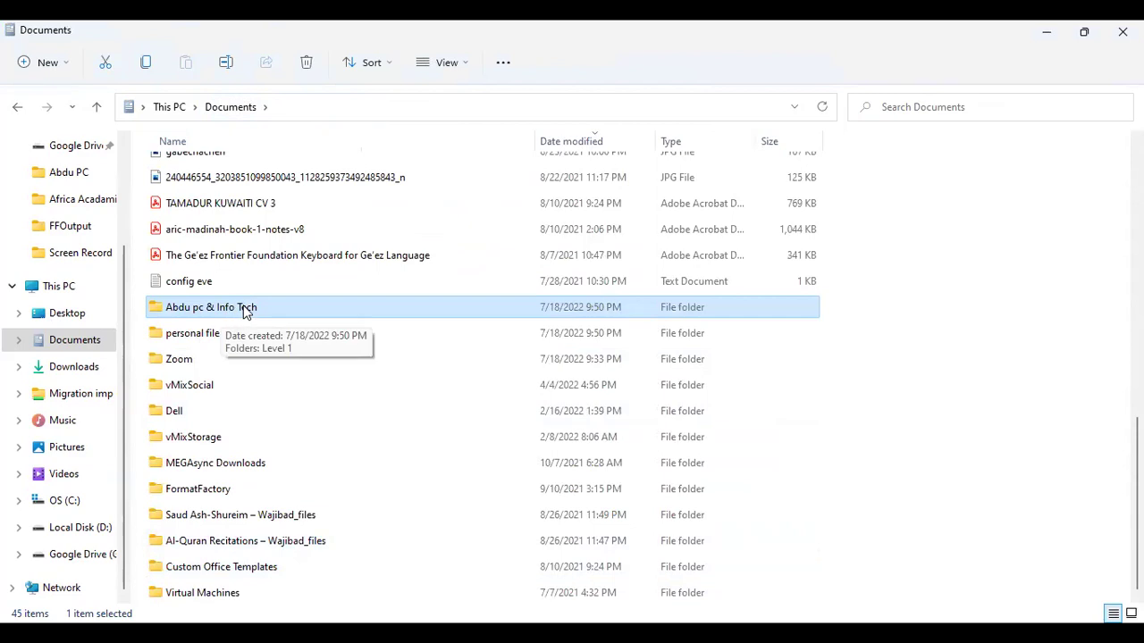
left_click(217, 335)
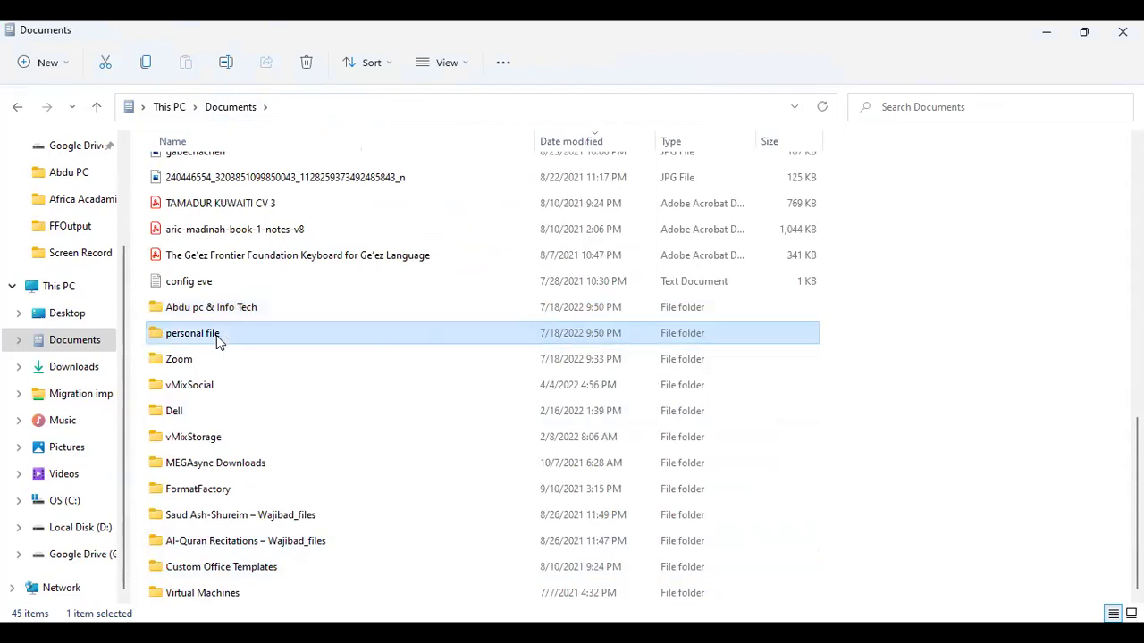
double_click(229, 310)
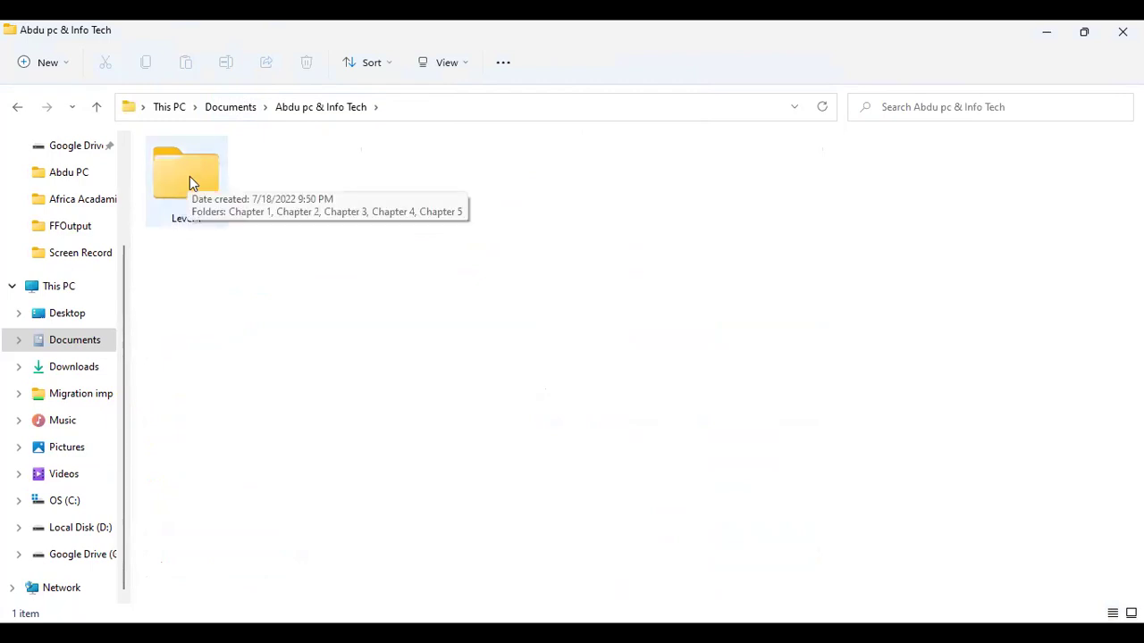
Step: Open the "Level 1" folder and look over its subfolders Chapter 1 to Chapter 5
left_click(188, 180)
double_click(186, 179)
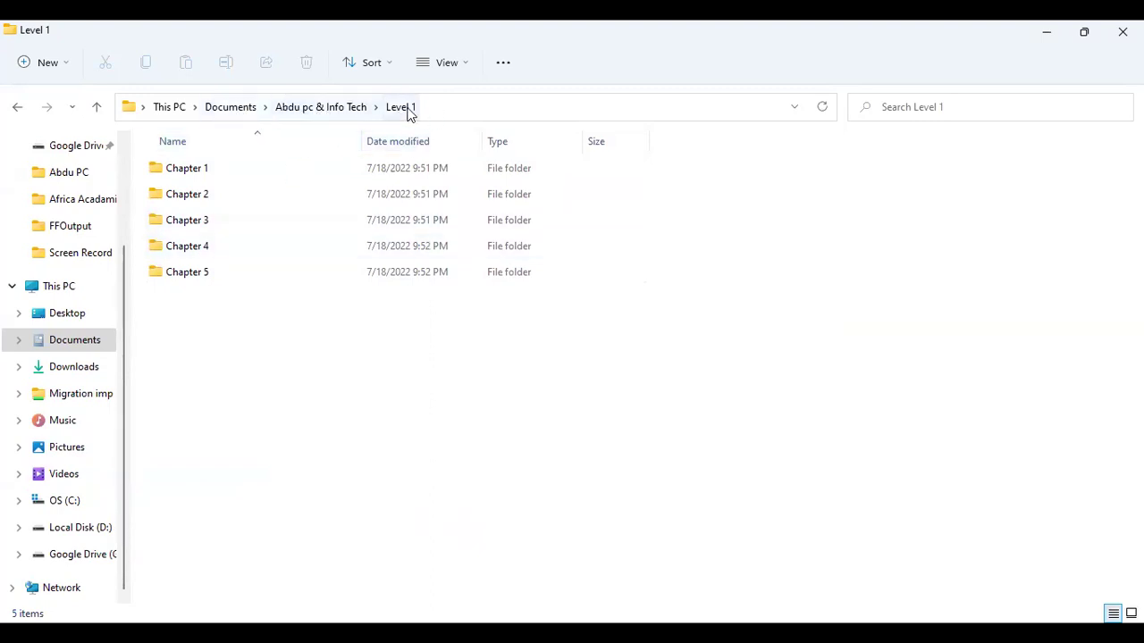
left_click_drag(251, 356, 173, 153)
left_click(335, 364)
left_click(212, 274)
left_click(229, 330)
left_click(213, 272)
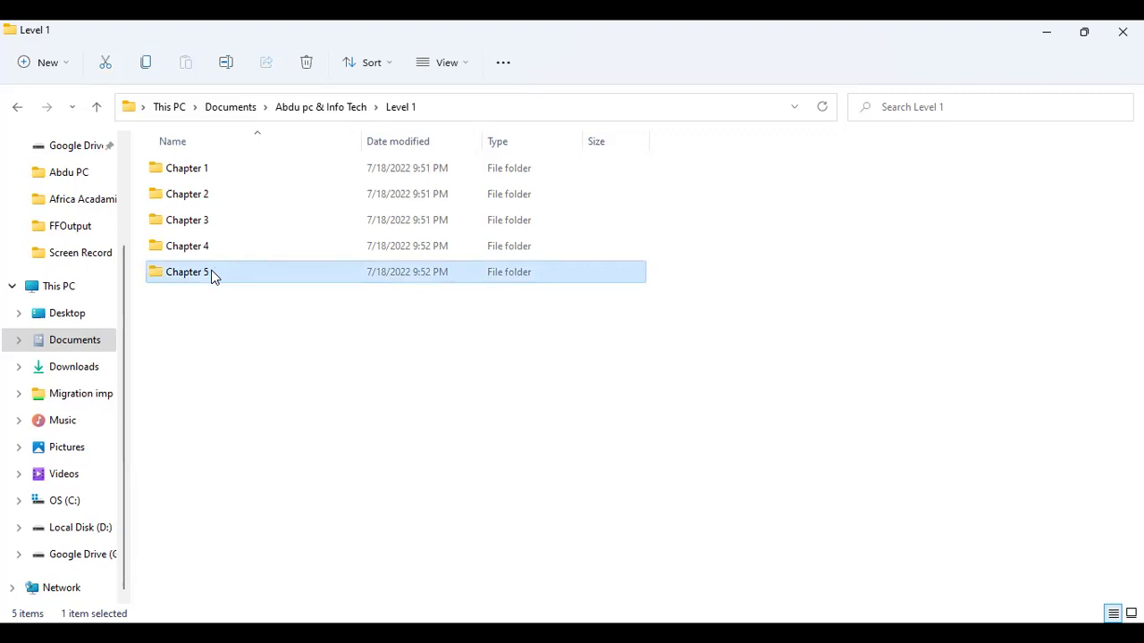
left_click(219, 171)
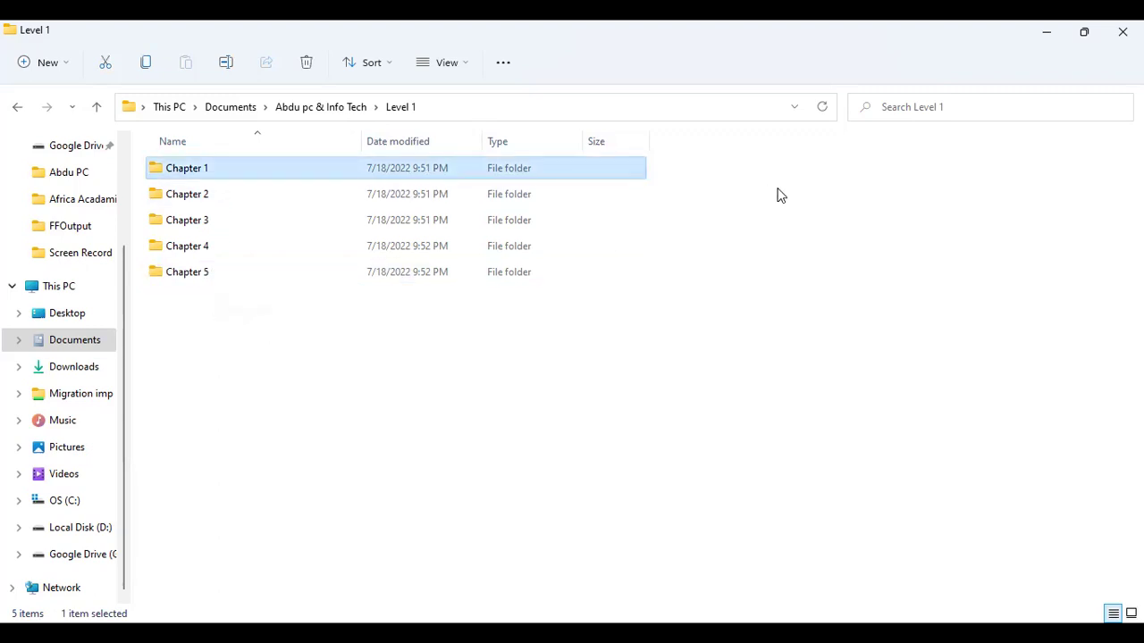
left_click(228, 272)
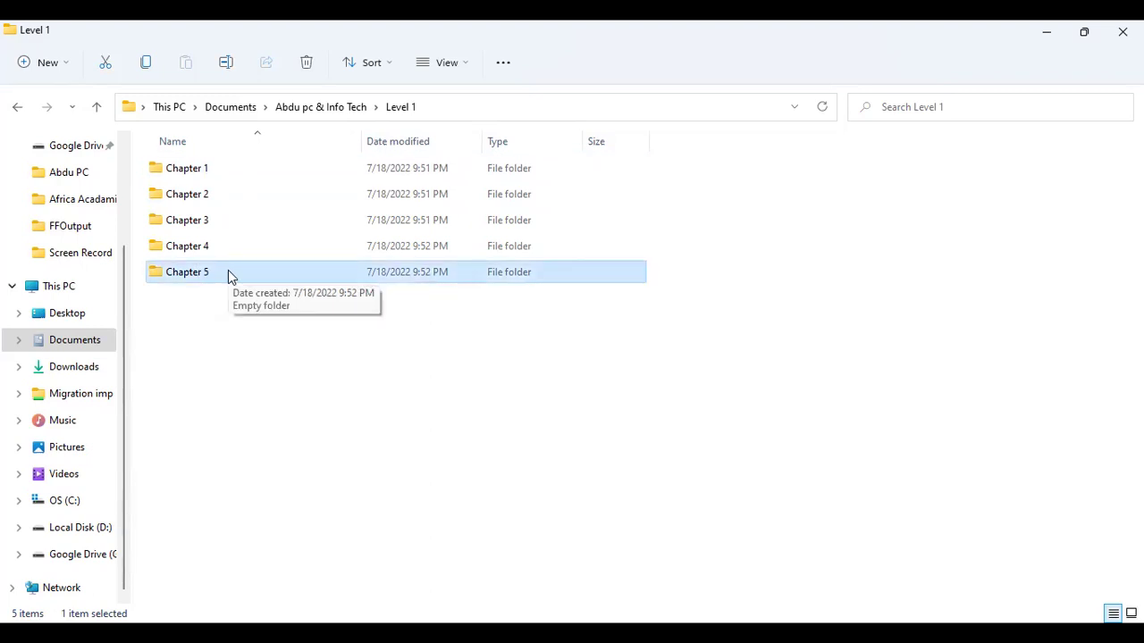
left_click(220, 253)
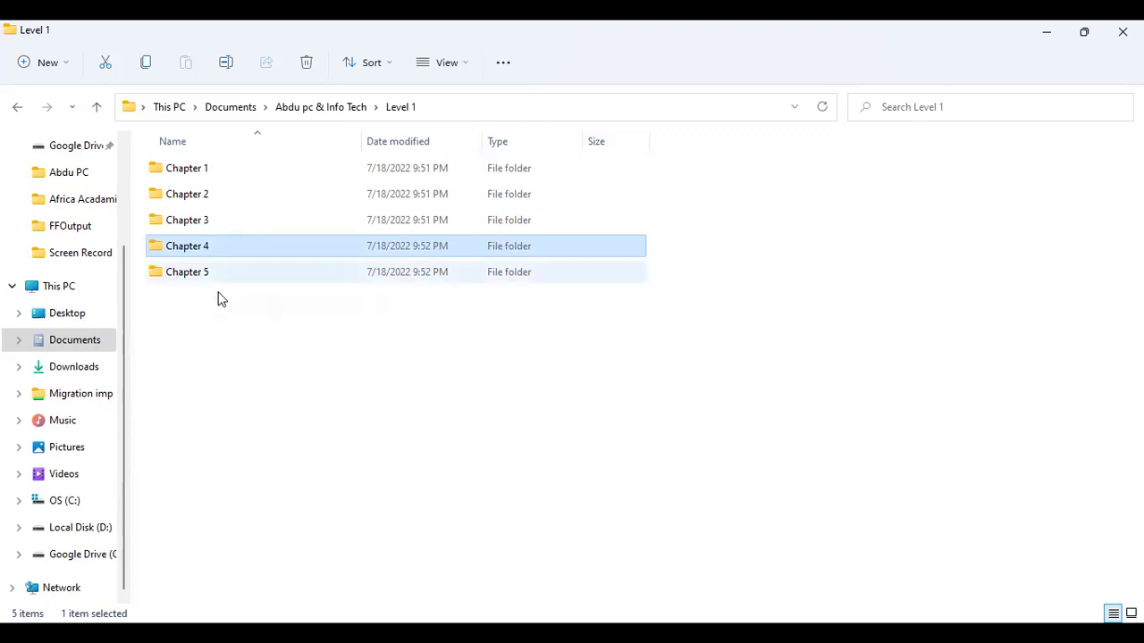
left_click(223, 280)
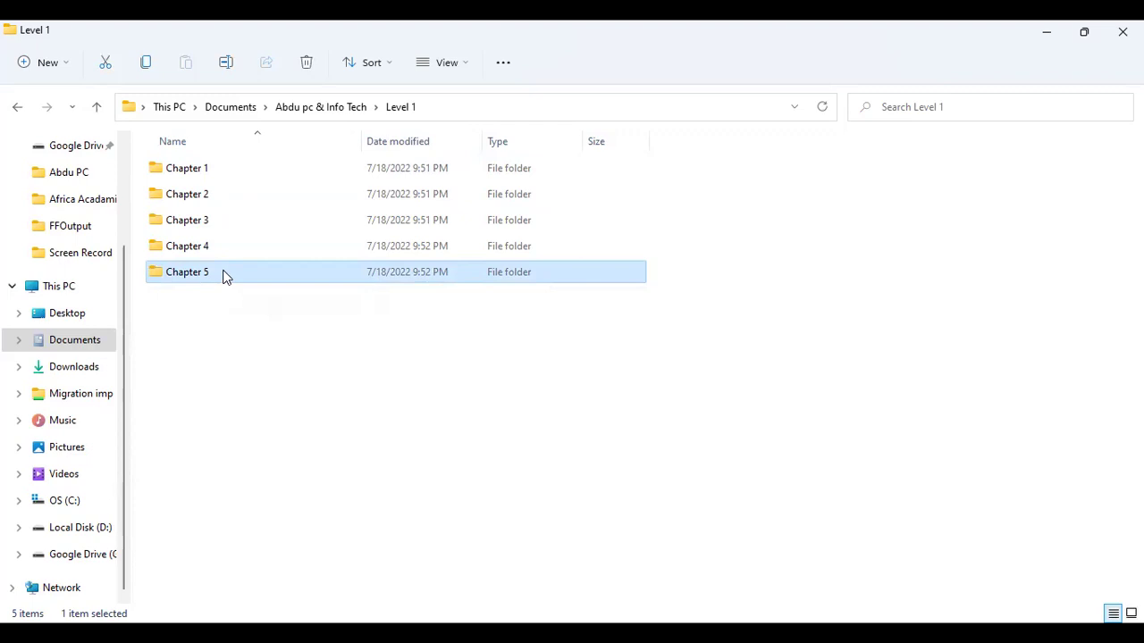
Step: Copy the "Chapter 5" folder in "Level 1"
right_click(224, 276)
right_click(216, 273)
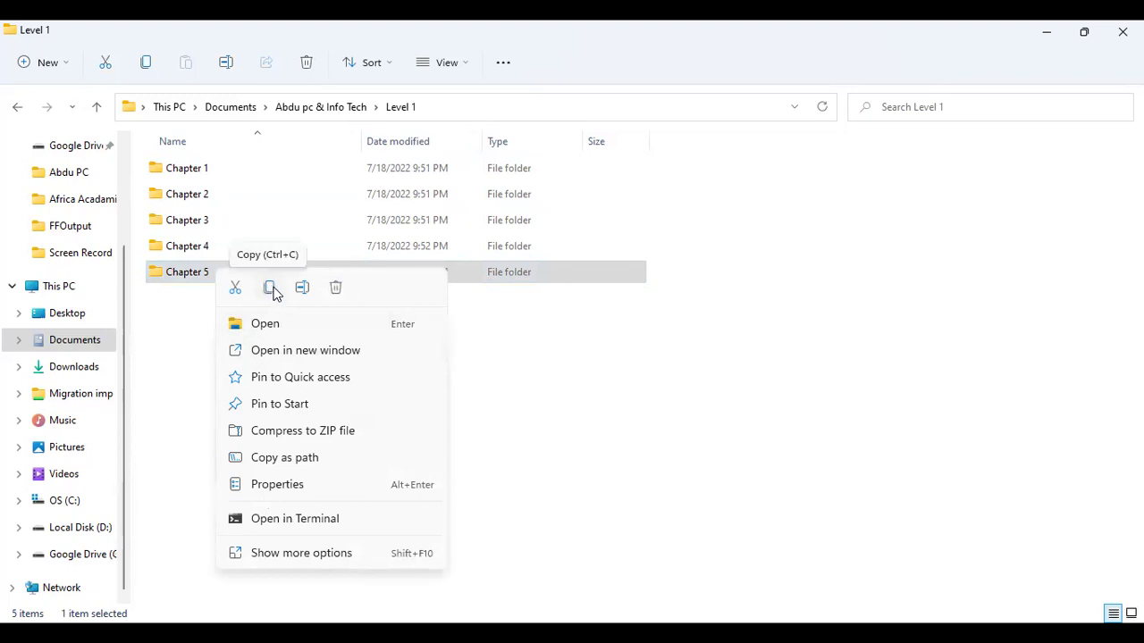
left_click(208, 316)
left_click(209, 315)
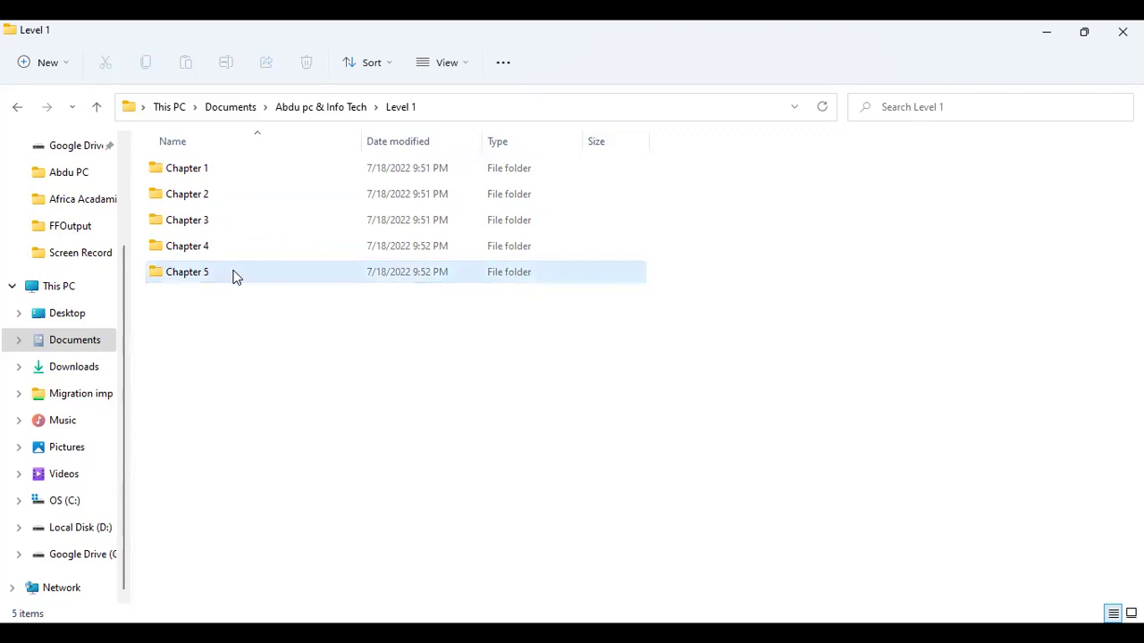
right_click(240, 283)
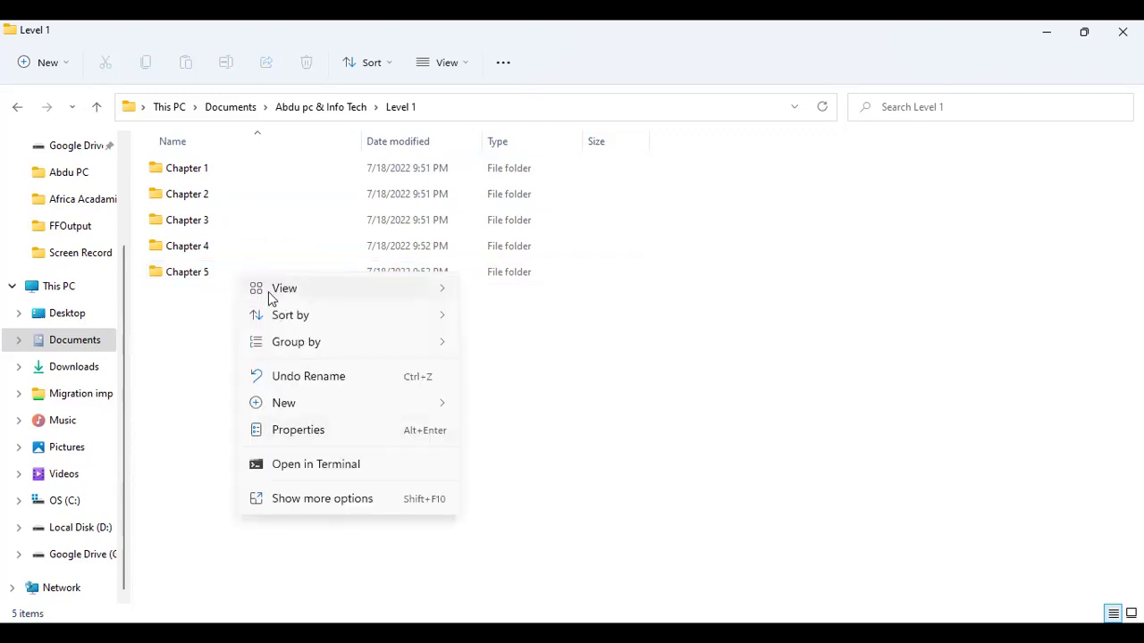
left_click(205, 272)
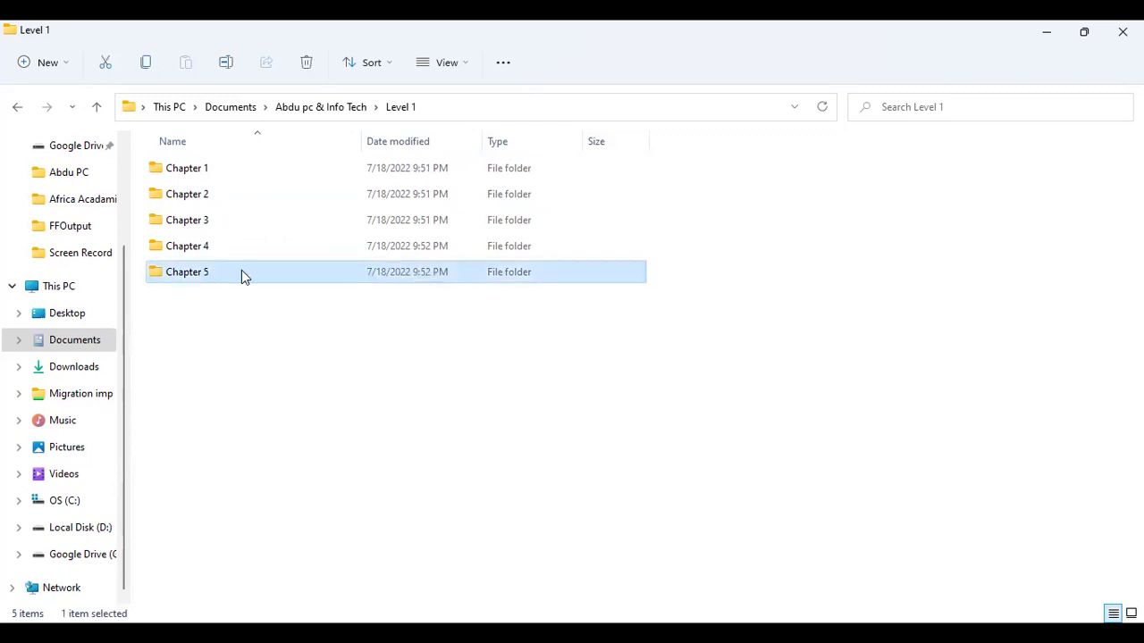
right_click(242, 270)
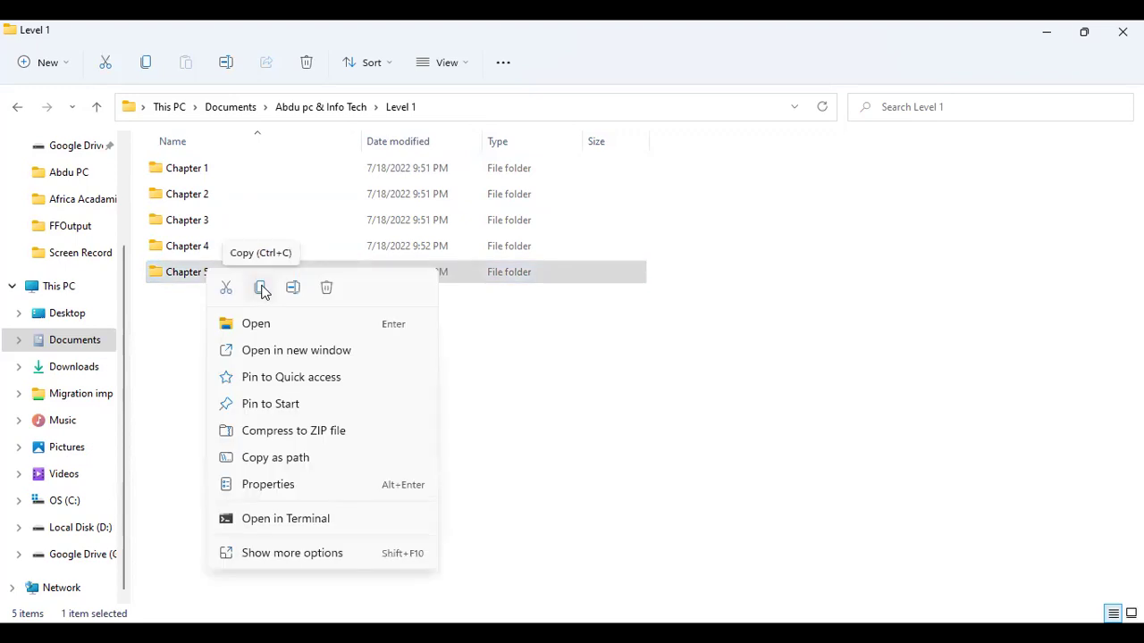
left_click(260, 287)
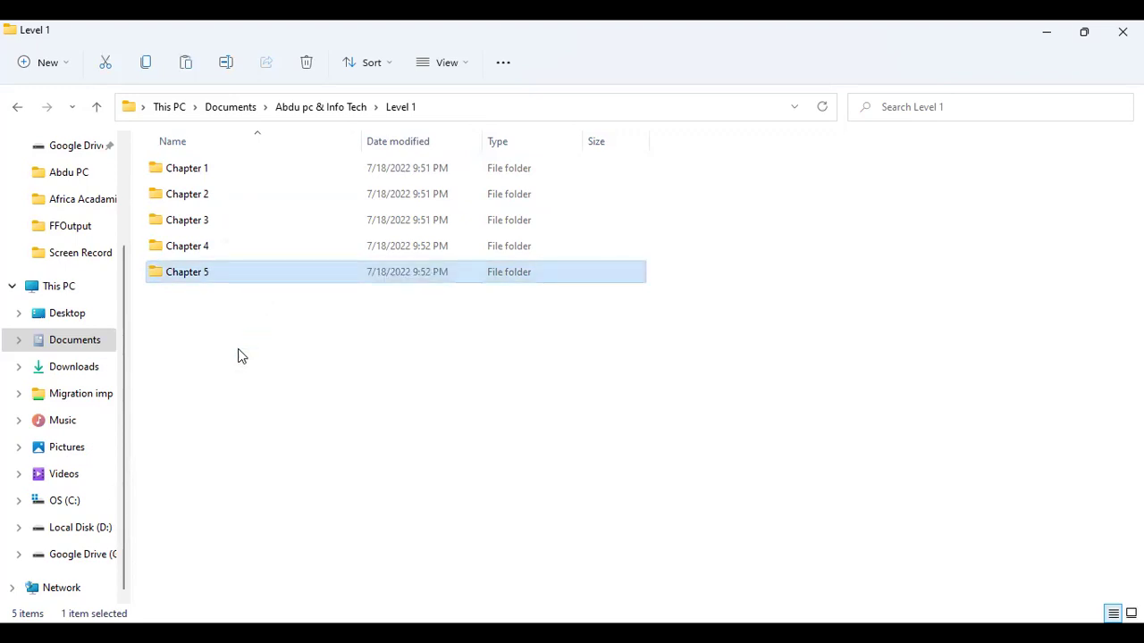
Step: Paste the copied "Chapter 5" folder into the "Chapter 4" folder
left_click(213, 249)
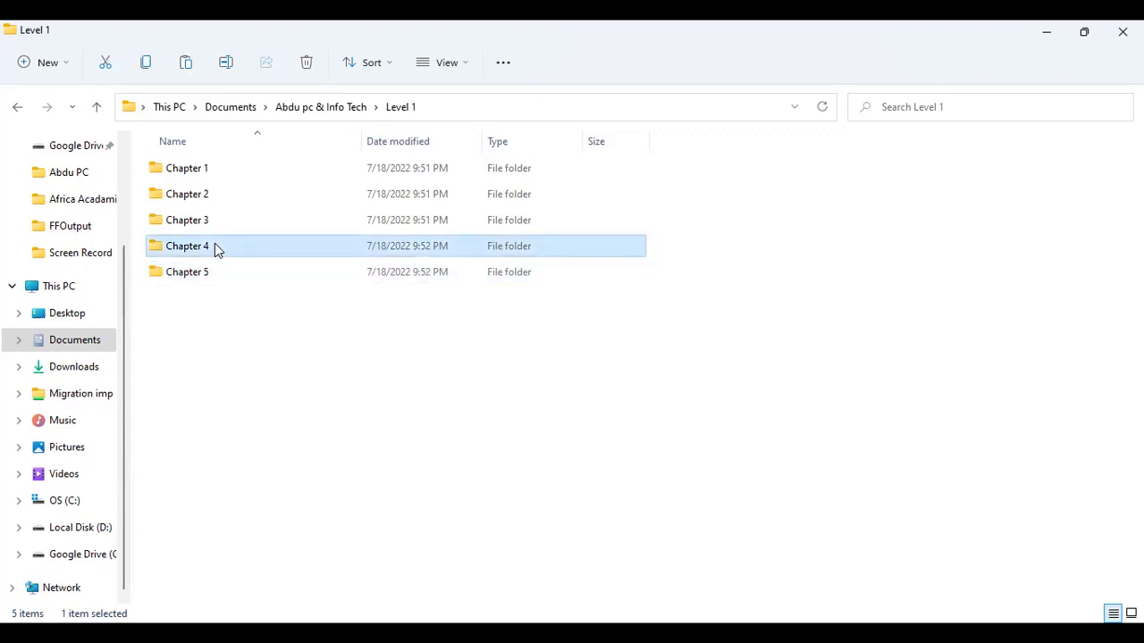
double_click(214, 246)
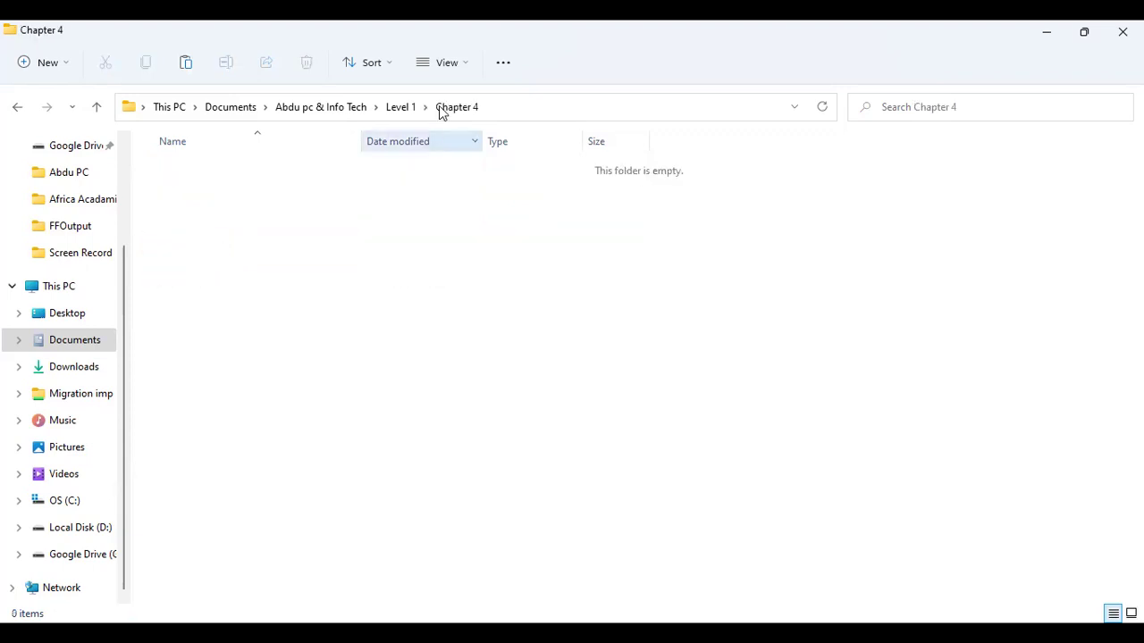
left_click(401, 107)
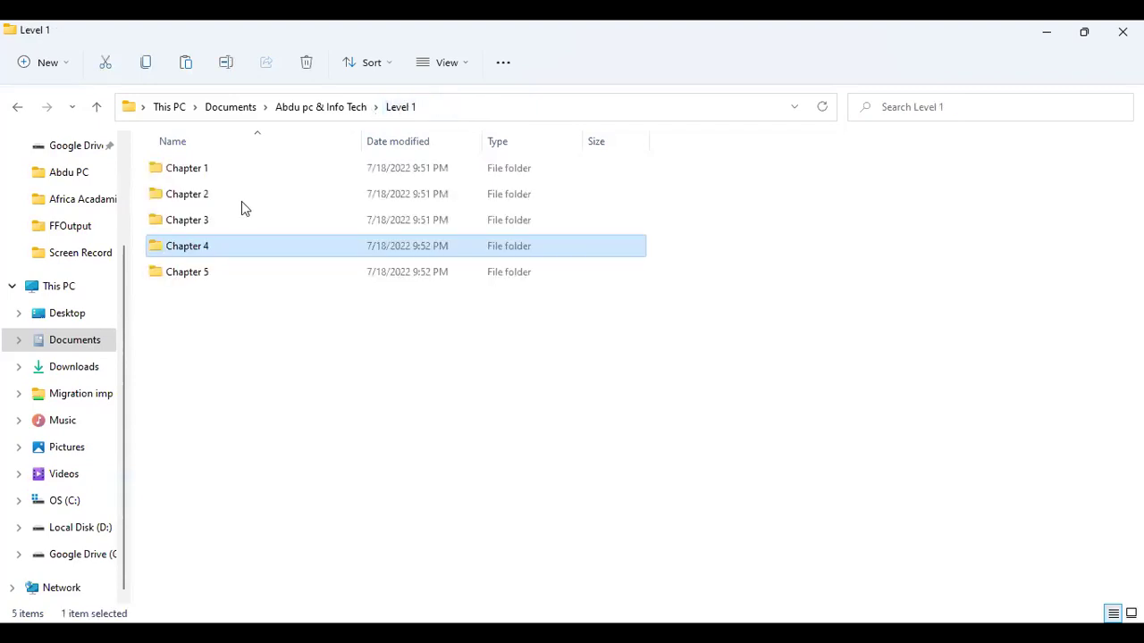
right_click(223, 245)
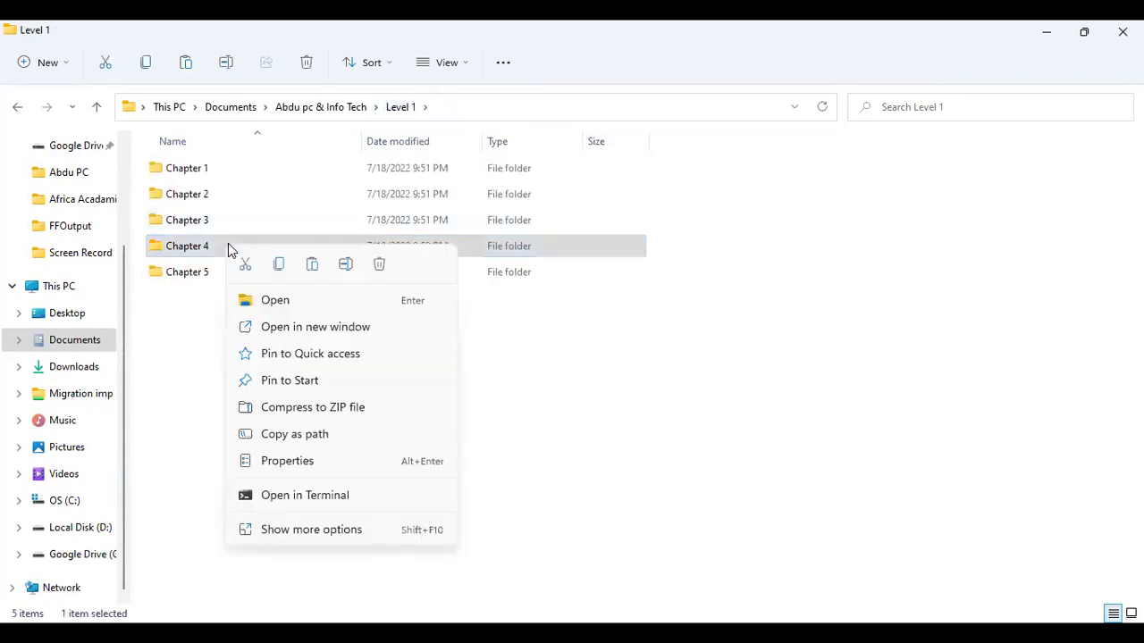
left_click(314, 269)
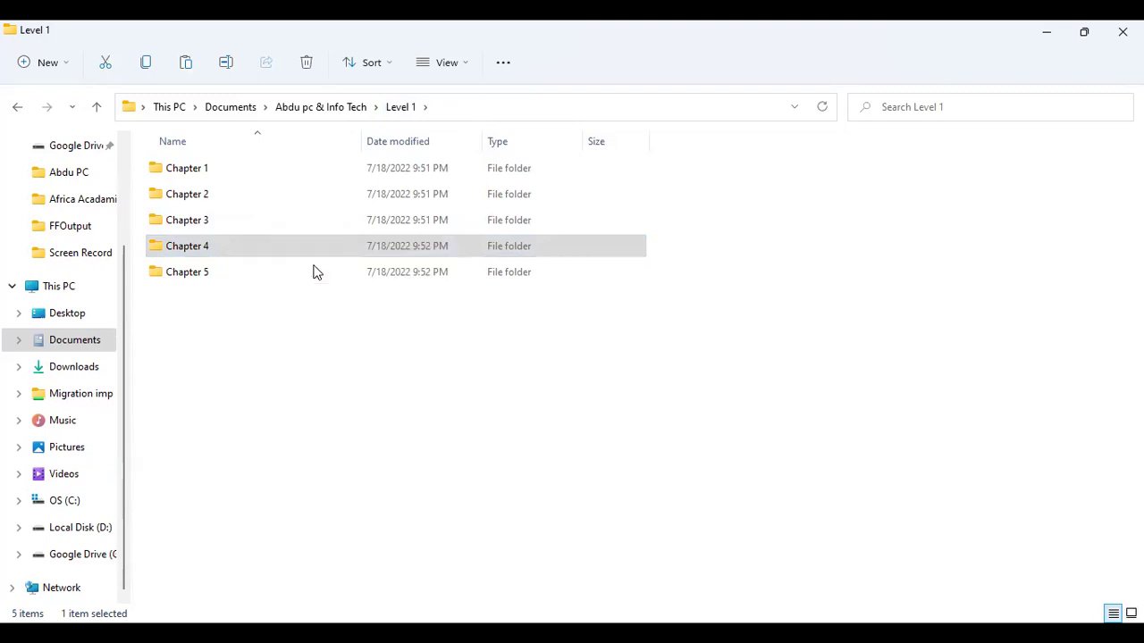
key("Down")
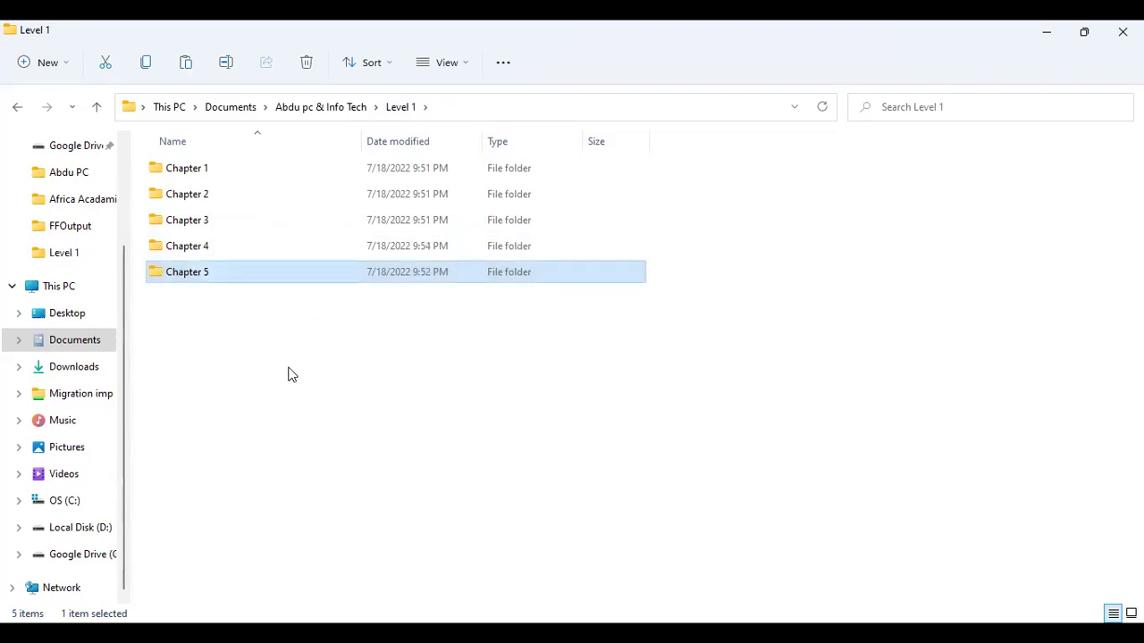
Step: Check inside "Chapter 4" for the pasted "Chapter 5" folder and return to "Level 1"
double_click(209, 251)
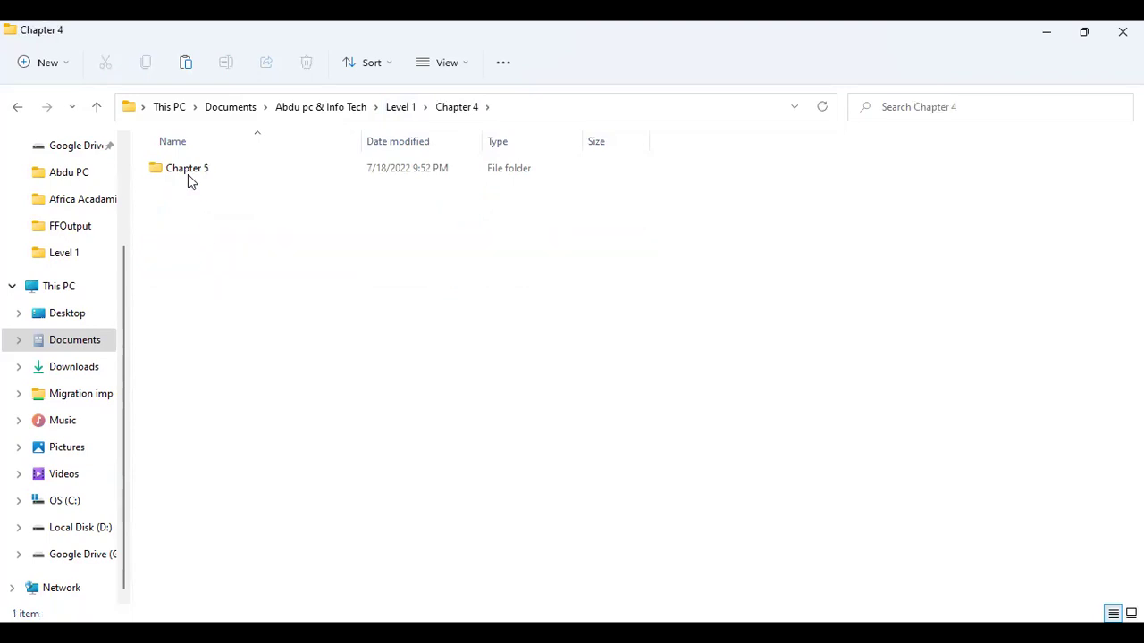
left_click(188, 172)
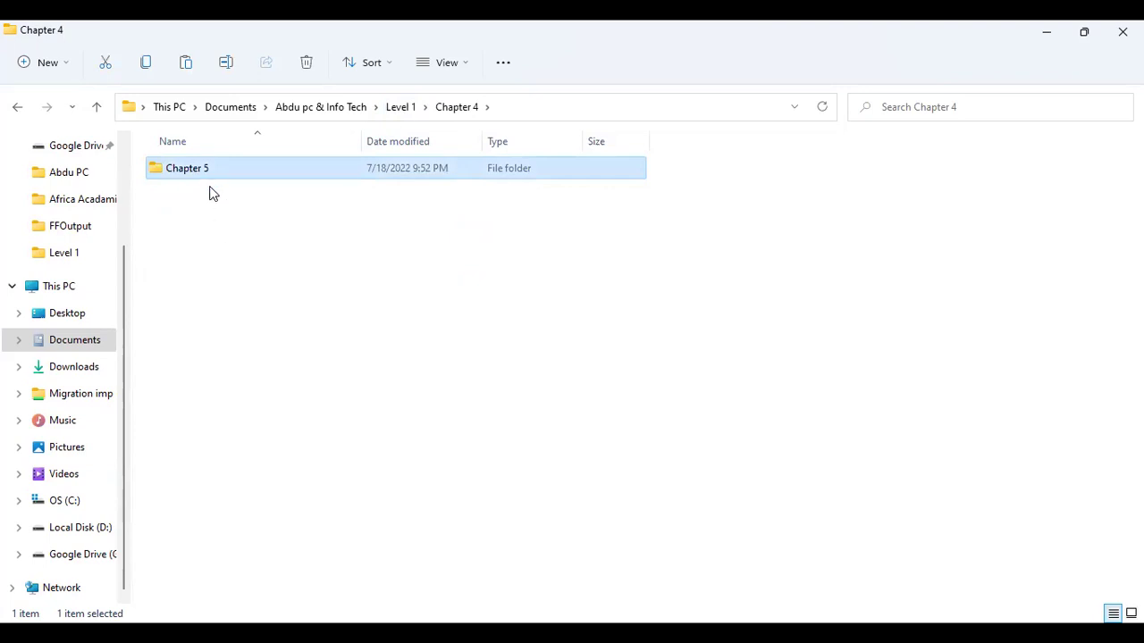
left_click(393, 107)
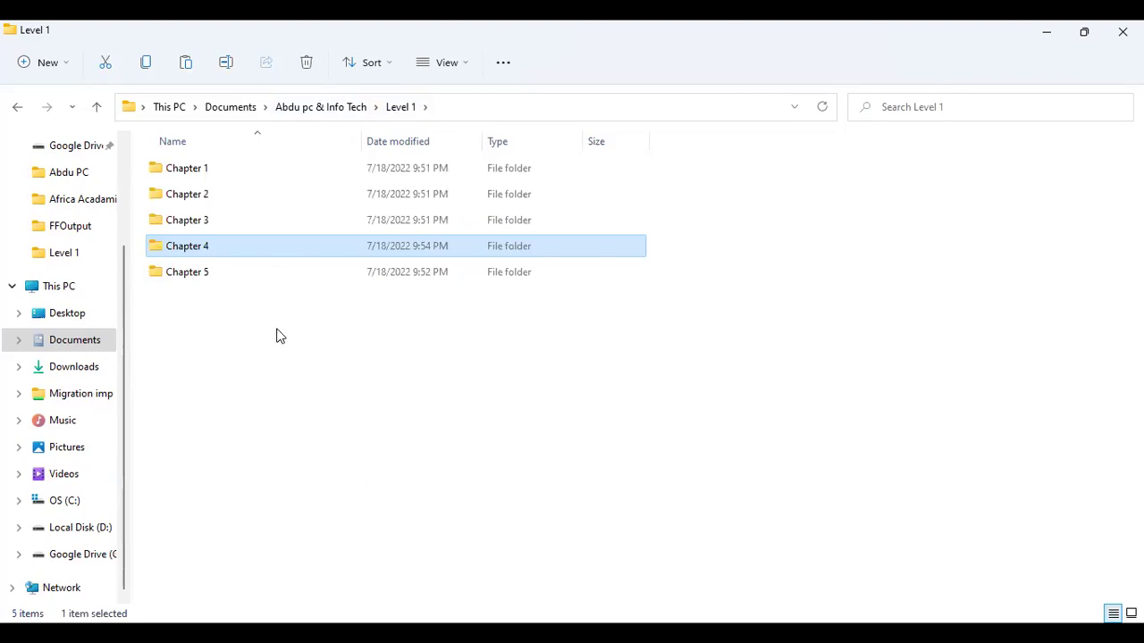
Step: Delete the "Chapter 5" copy from inside "Chapter 4" and return to "Level 1"
double_click(215, 255)
left_click(194, 174)
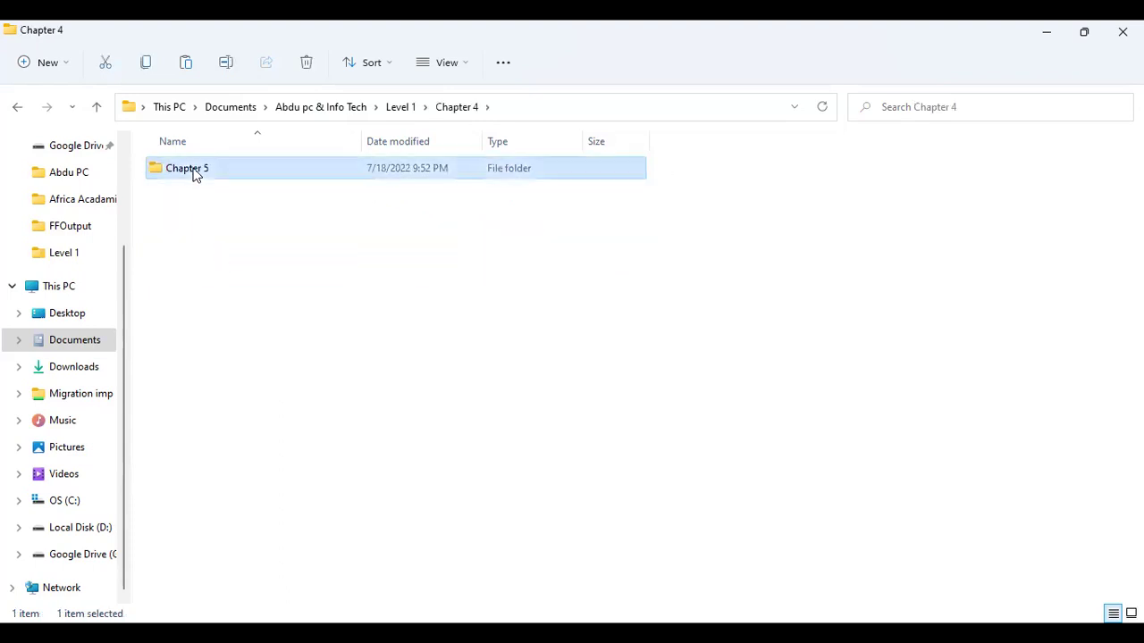
right_click(195, 172)
left_click(191, 196)
right_click(196, 172)
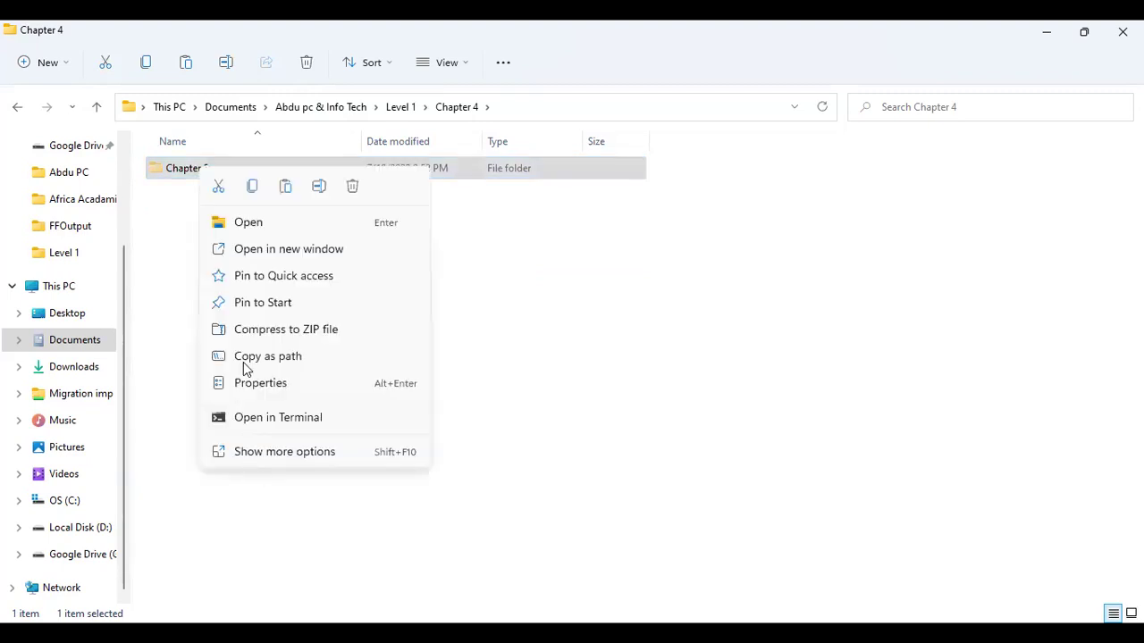
left_click(318, 243)
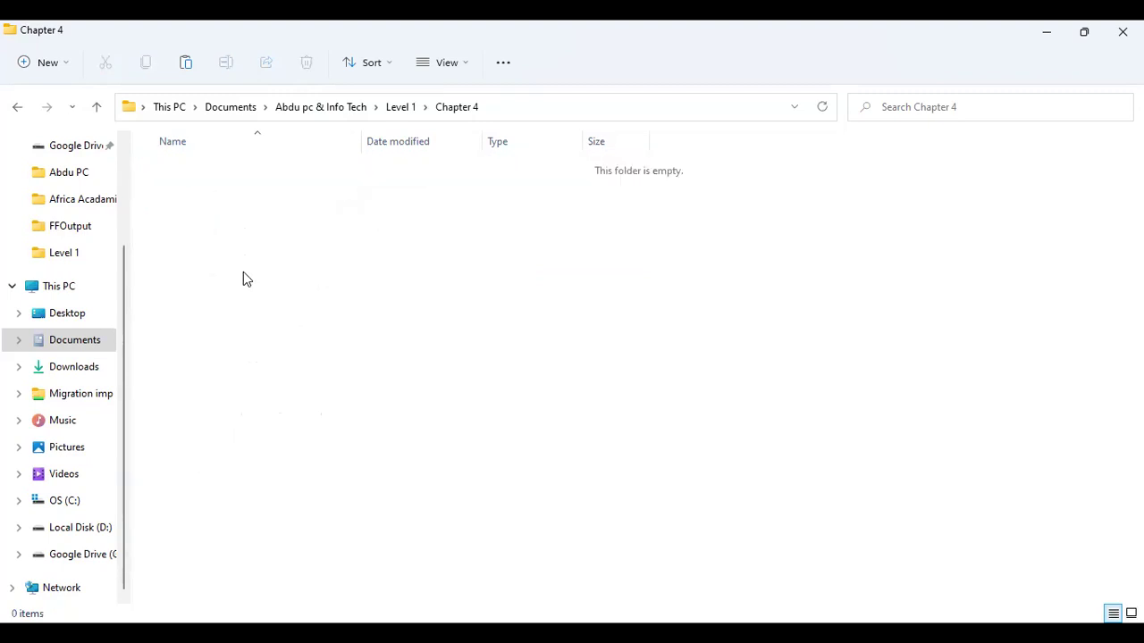
left_click(398, 107)
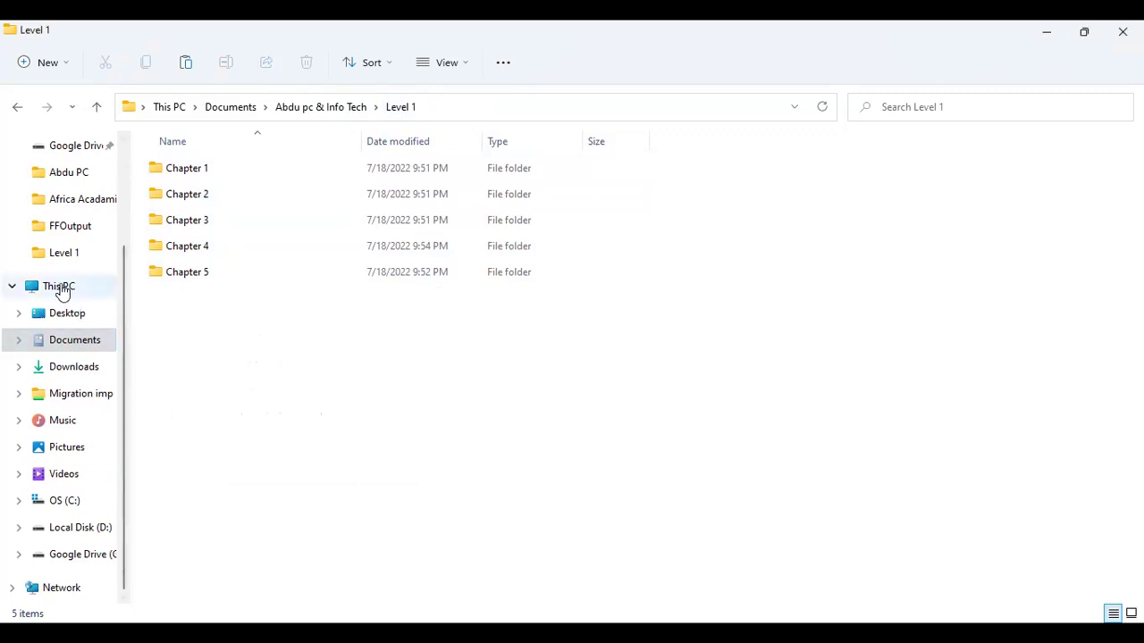
Step: Cut the PowerPoint file "Level 1 chapter 5 full" from the Downloads folder
left_click(60, 288)
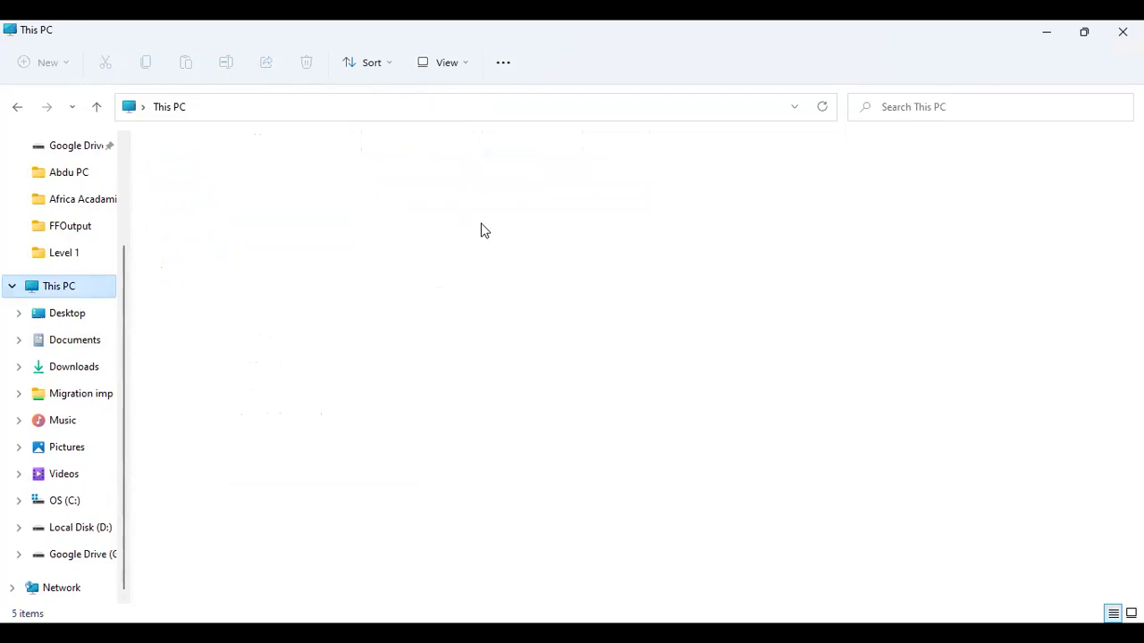
double_click(483, 230)
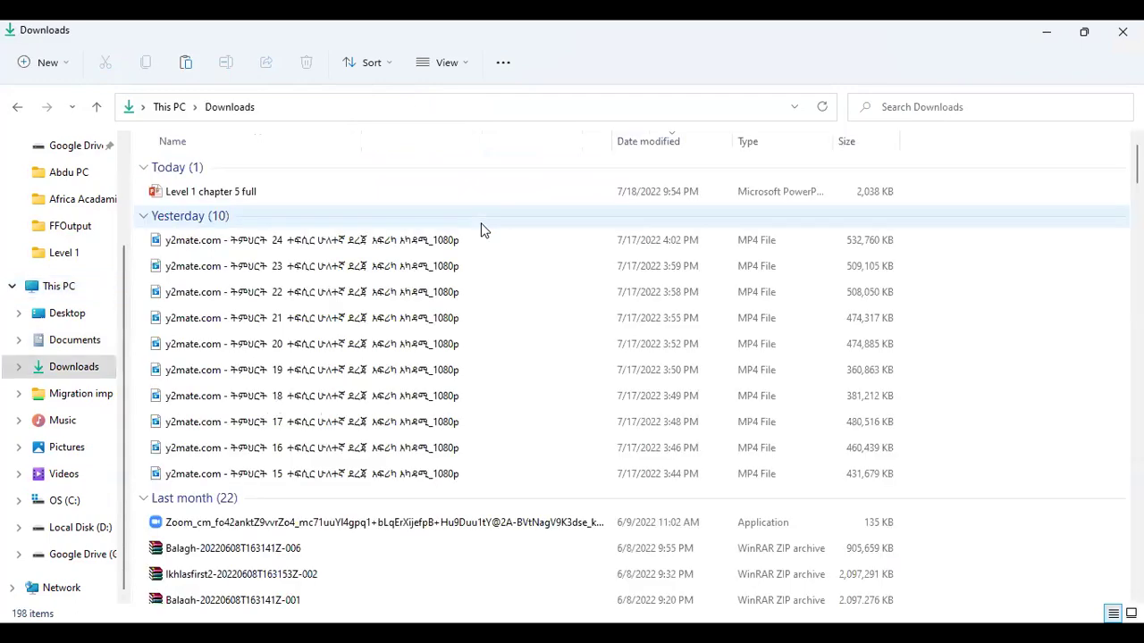
left_click(245, 194)
double_click(245, 192)
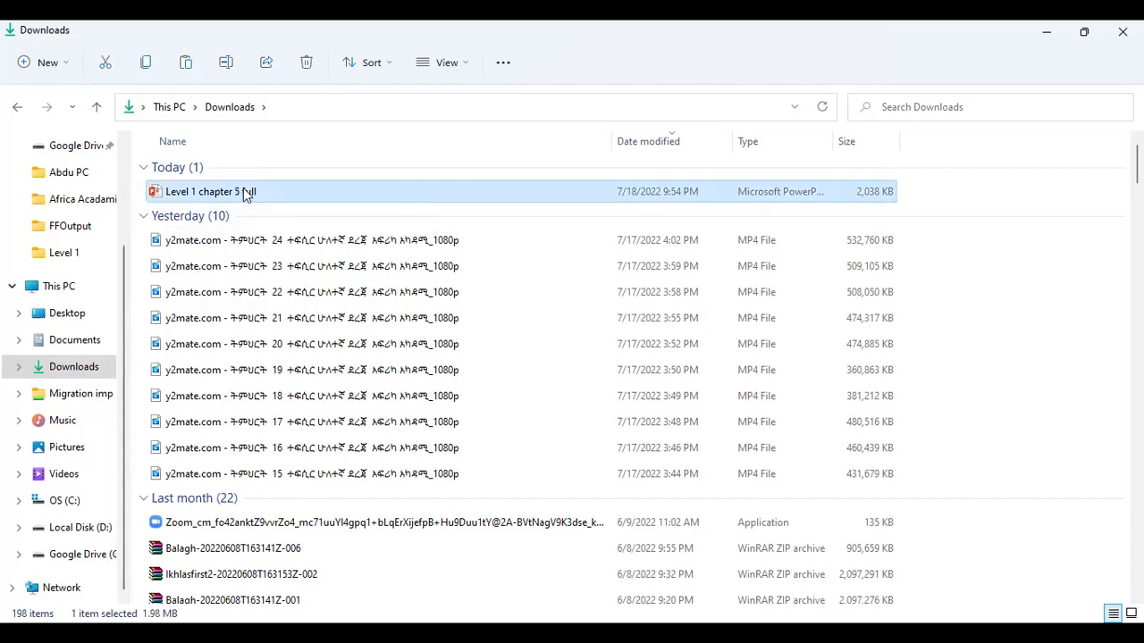
right_click(246, 193)
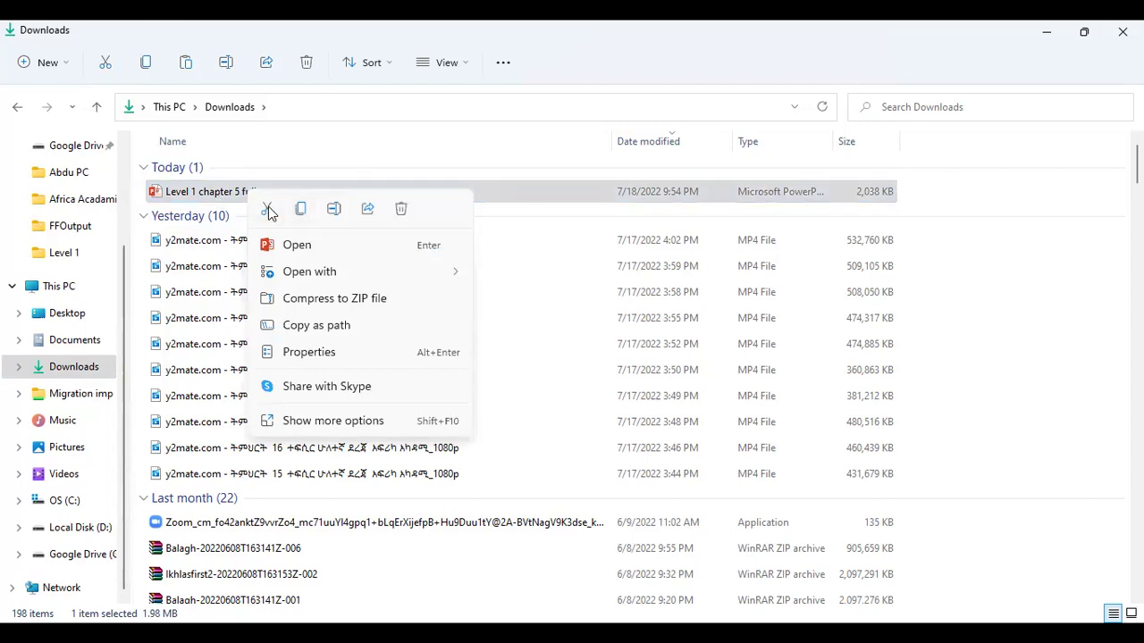
left_click(268, 208)
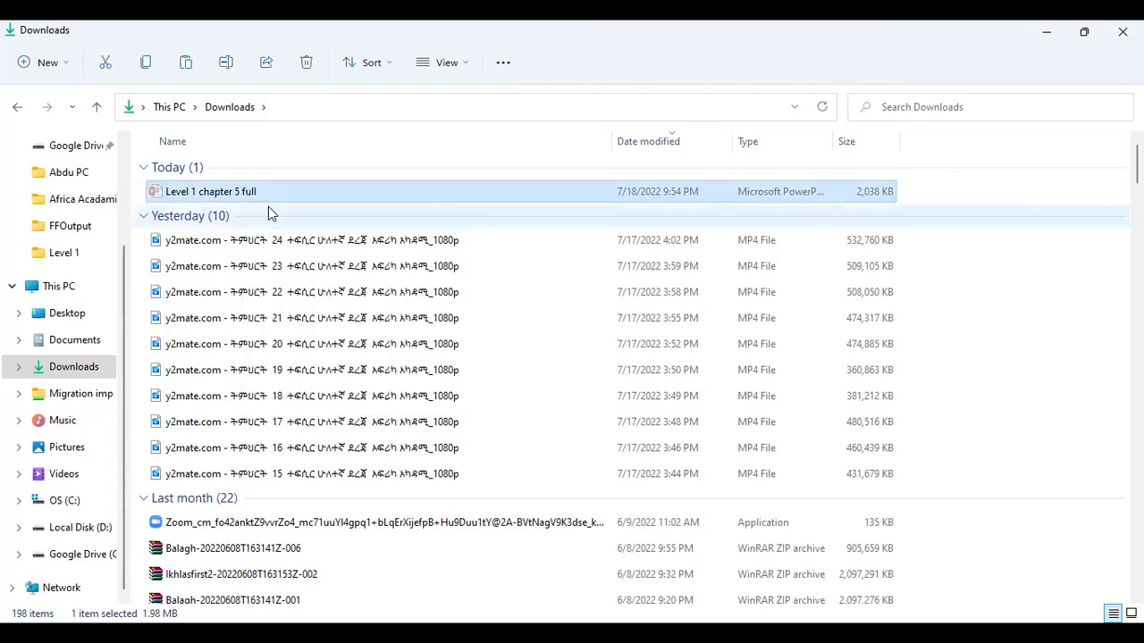
Step: Paste the cut presentation into the "Chapter 5" folder under Documents > Abdu pc & Info Tech > Level 1
left_click(59, 288)
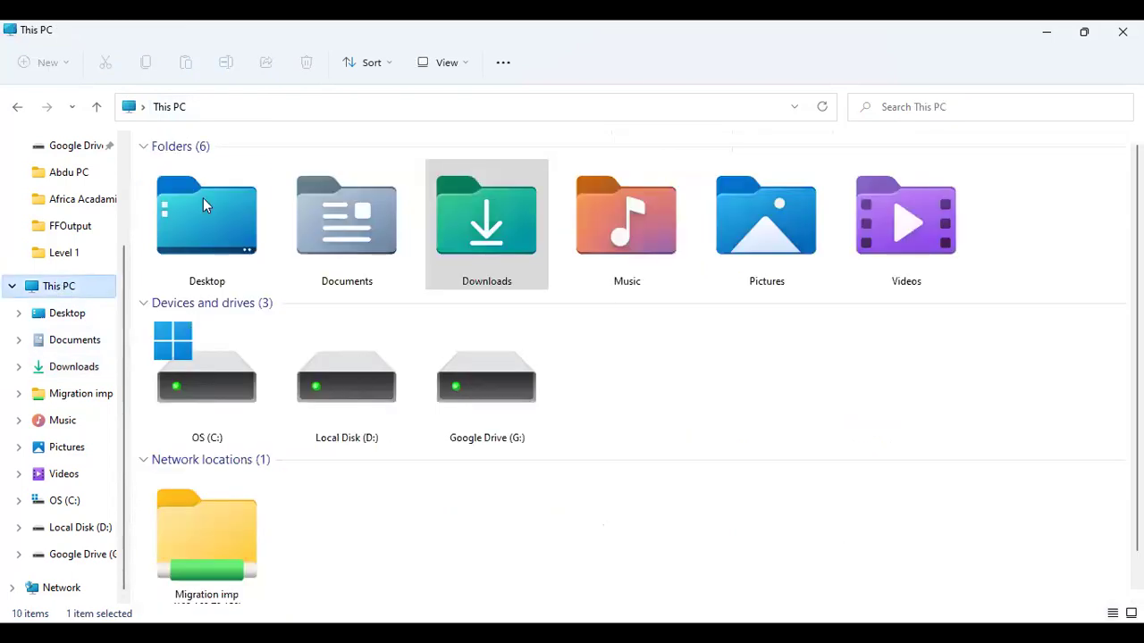
left_click(356, 234)
double_click(356, 234)
scroll(268, 465, "down", 10)
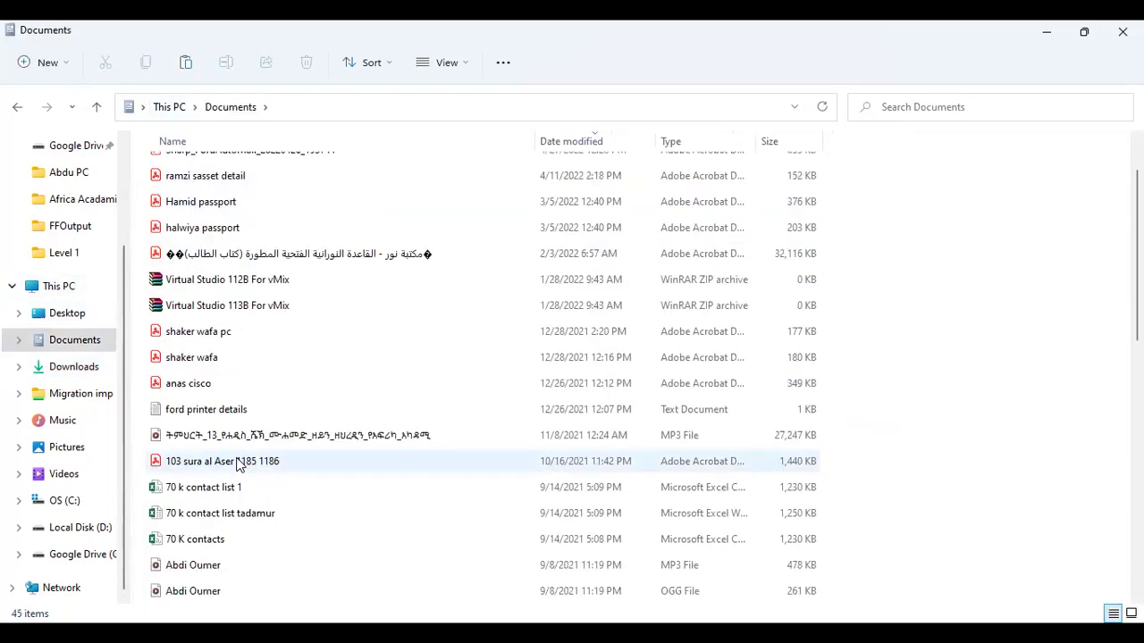
scroll(239, 465, "down", 3)
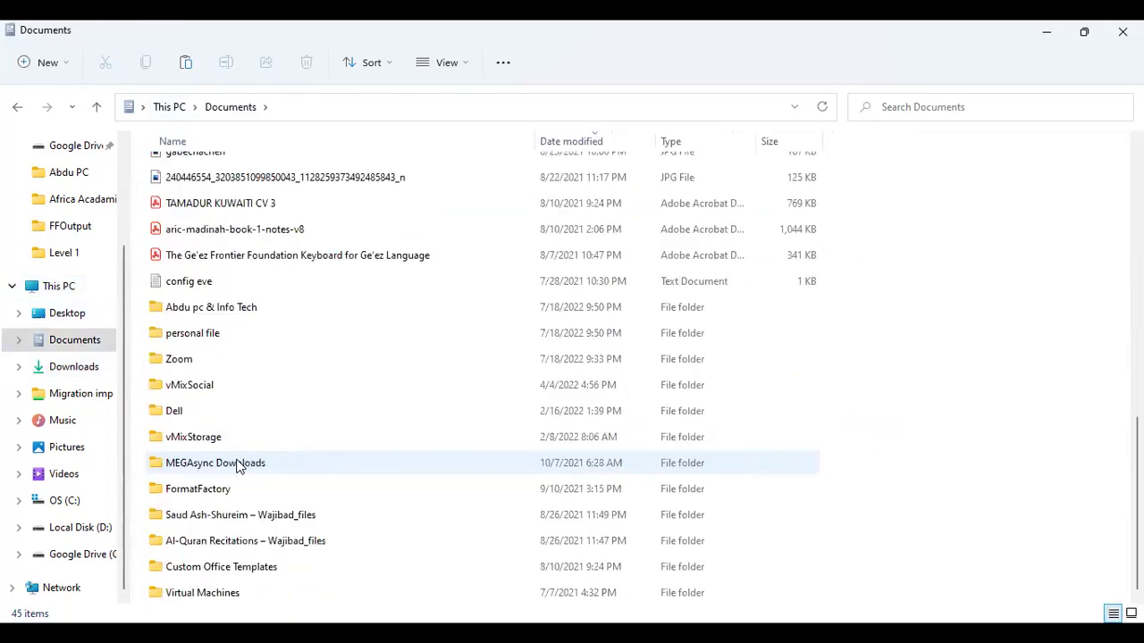
double_click(220, 308)
double_click(194, 198)
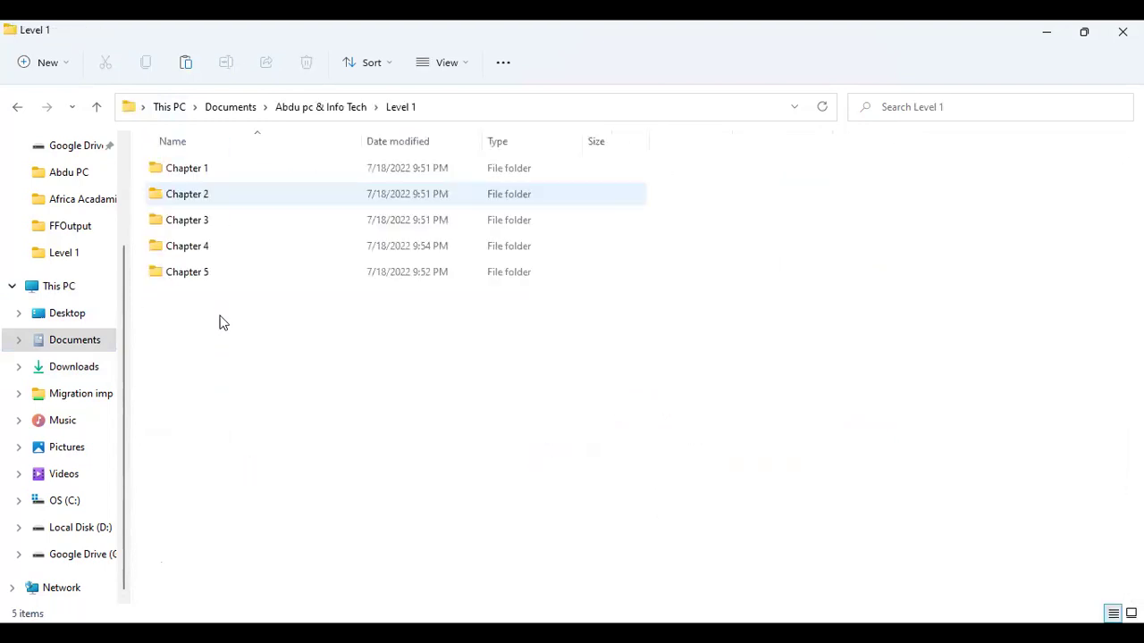
double_click(199, 272)
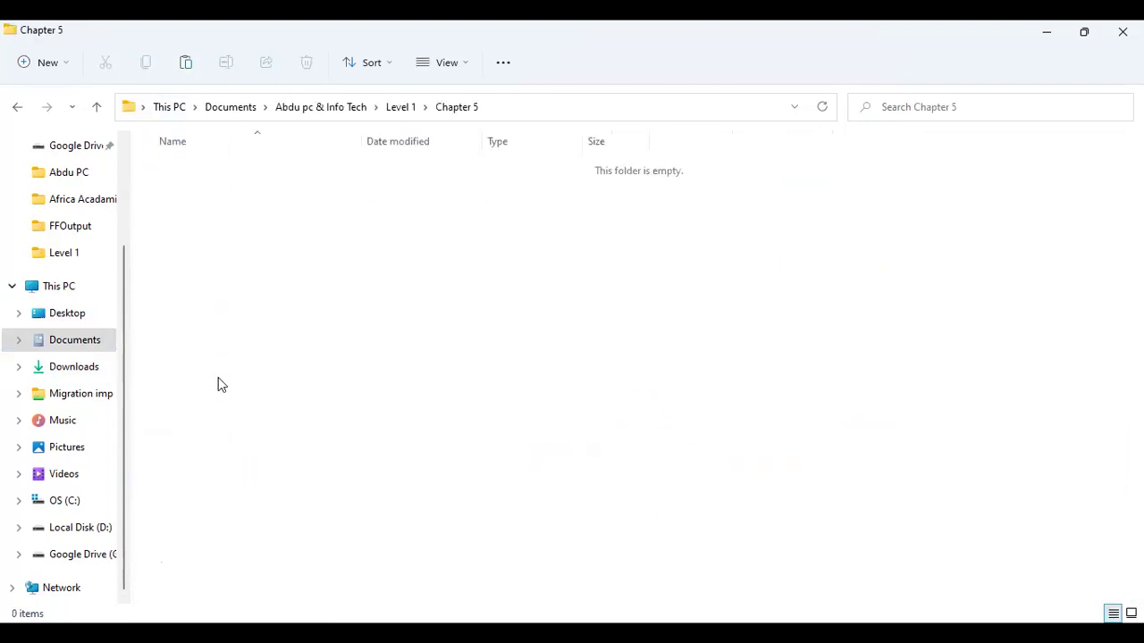
right_click(230, 220)
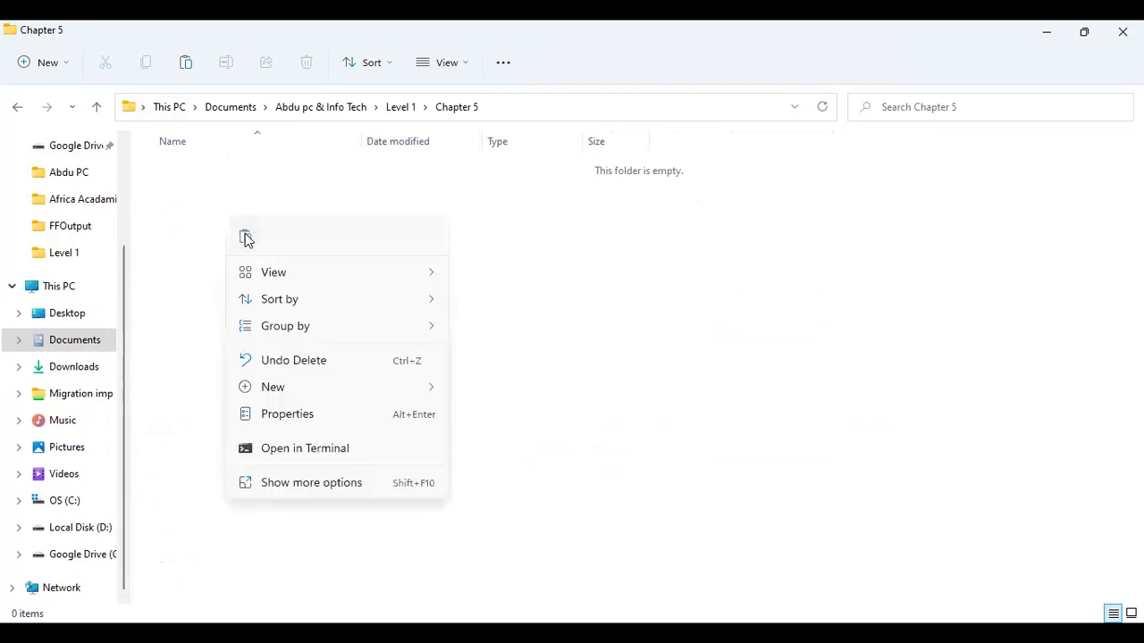
left_click(246, 237)
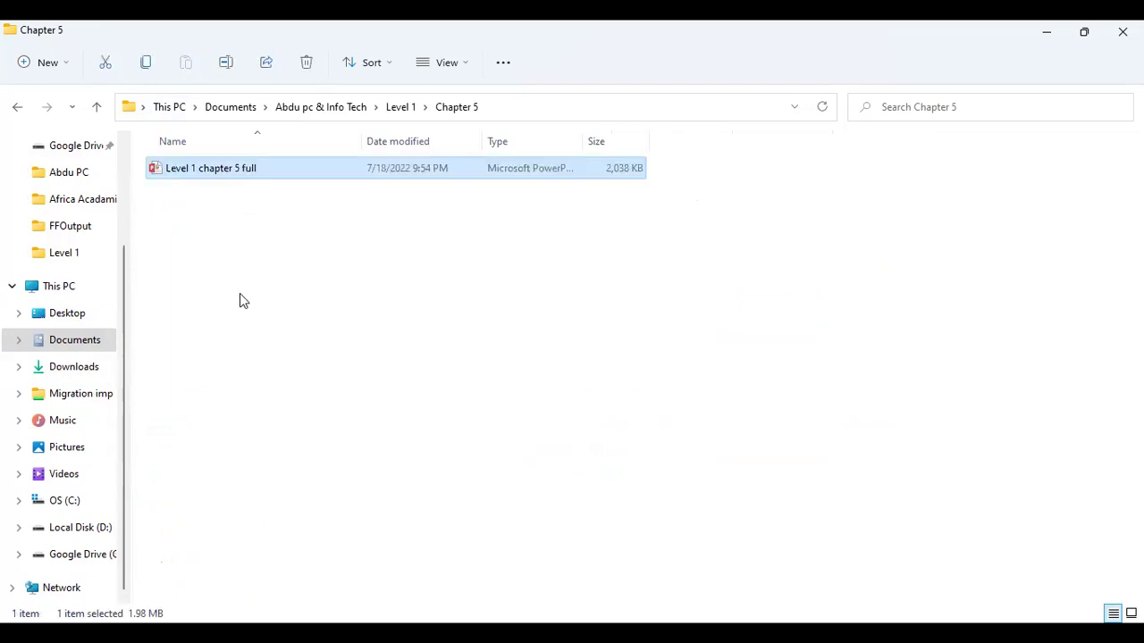
left_click(251, 248)
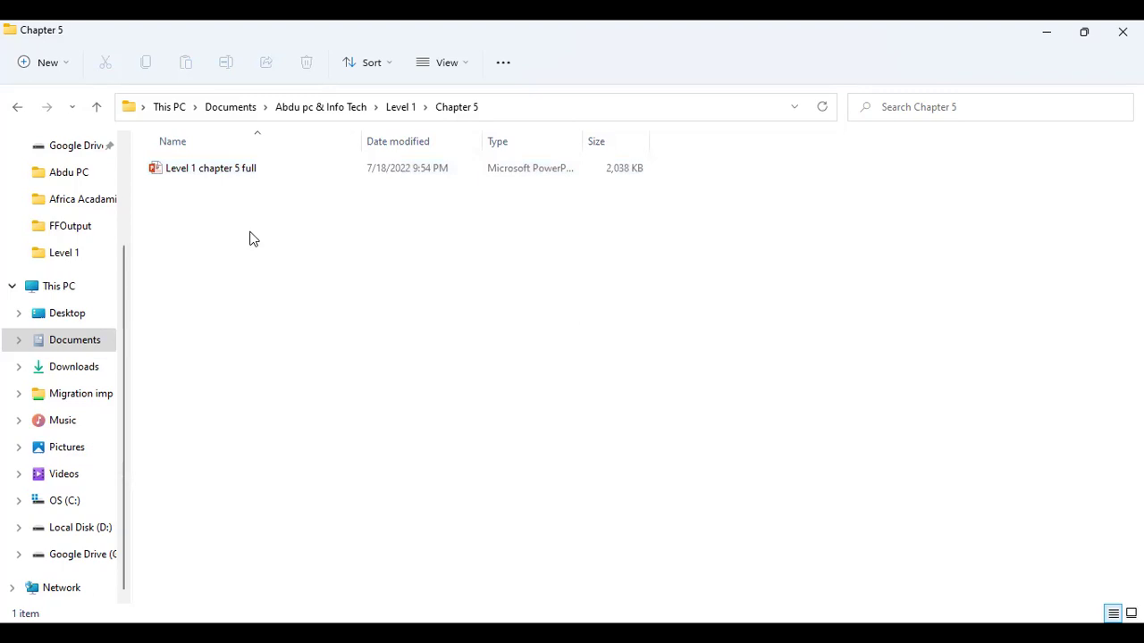
Step: Look through the Downloads folder for the moved presentation among the Level 1 files and return to "Chapter 5"
left_click(79, 369)
left_click(222, 195)
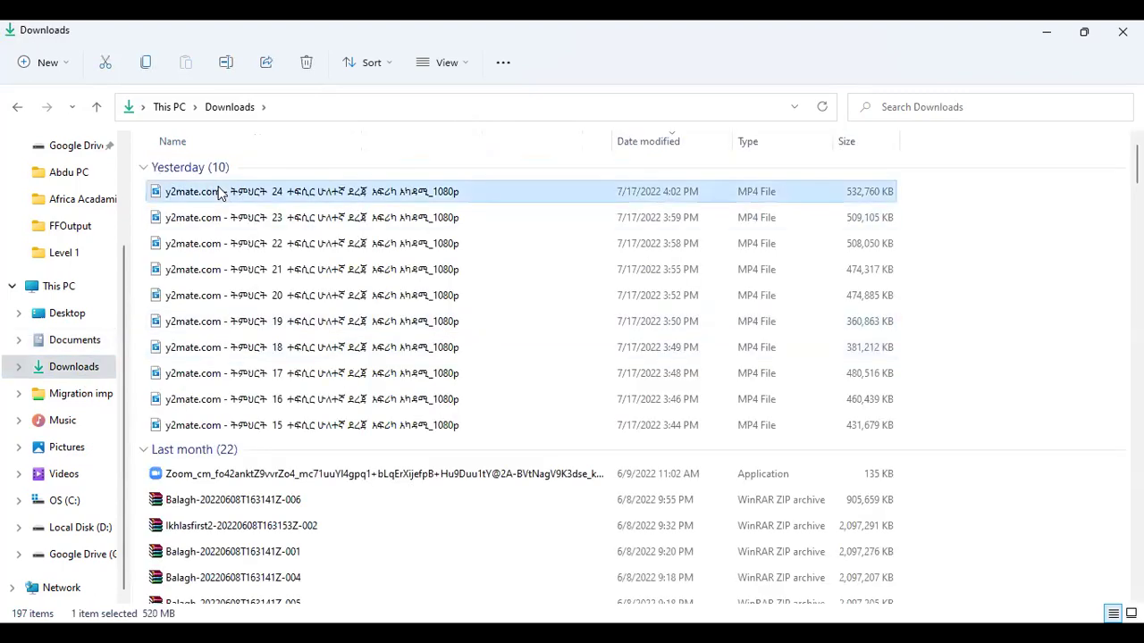
key("l")
key("l")
key("l")
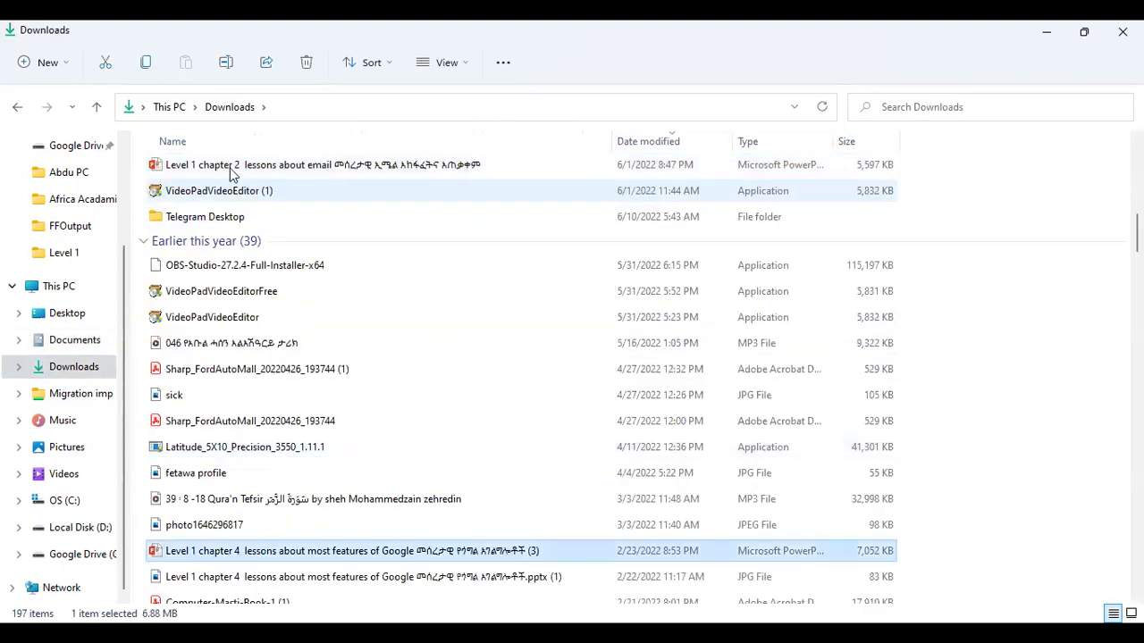
left_click(231, 170)
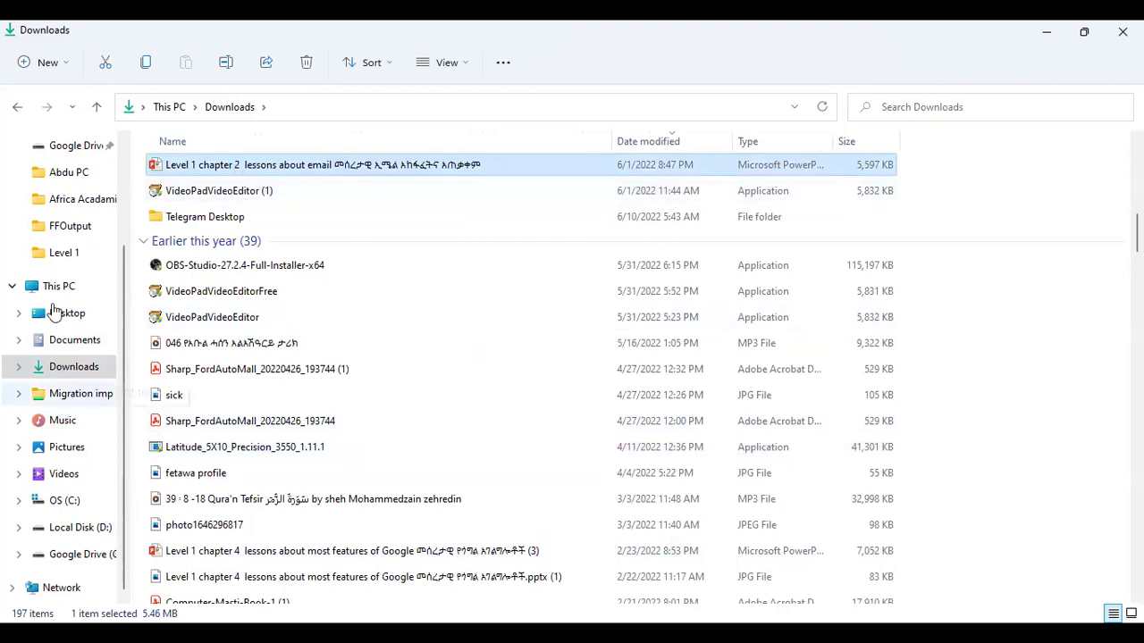
left_click(17, 106)
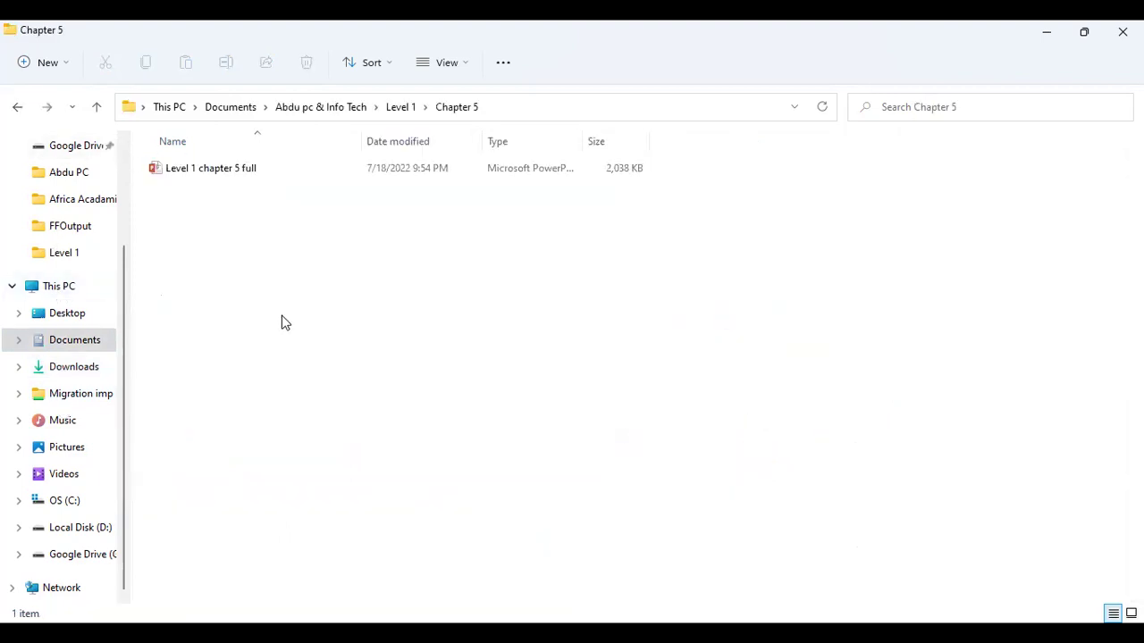
Step: Copy the presentation "Level 1 chapter 5 full" from the "Chapter 5" folder
left_click(402, 108)
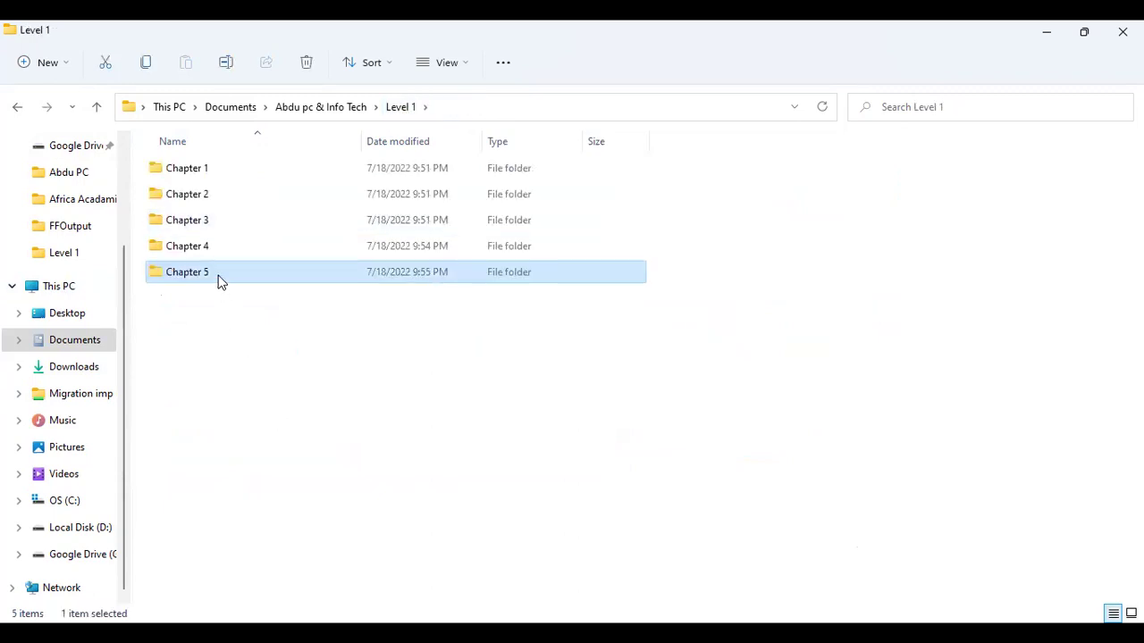
left_click(230, 347)
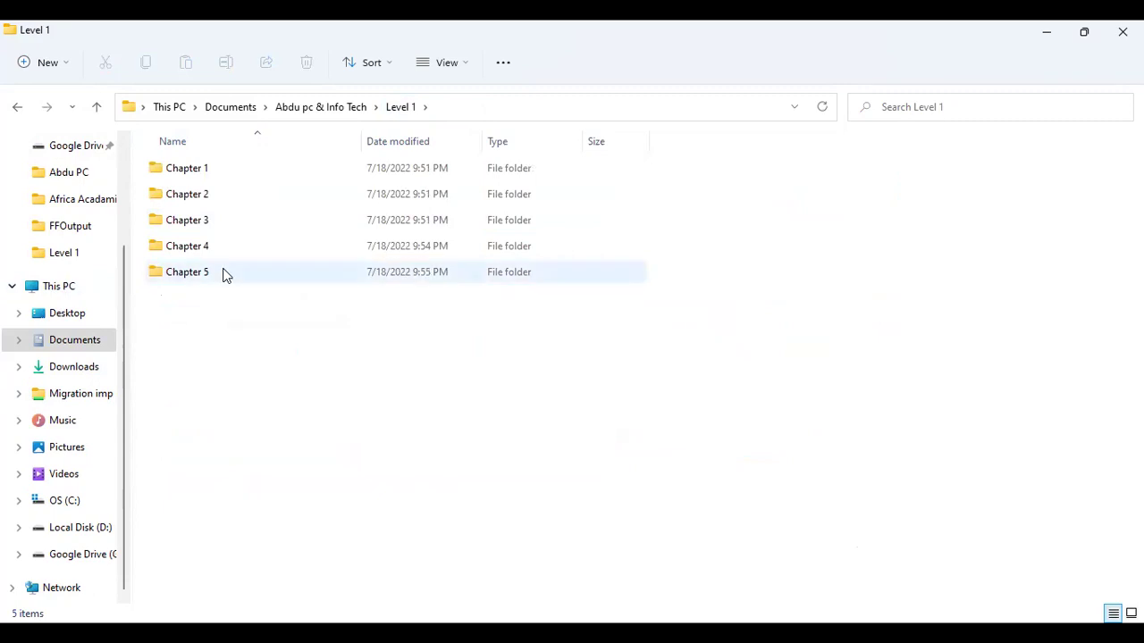
double_click(226, 275)
left_click(213, 173)
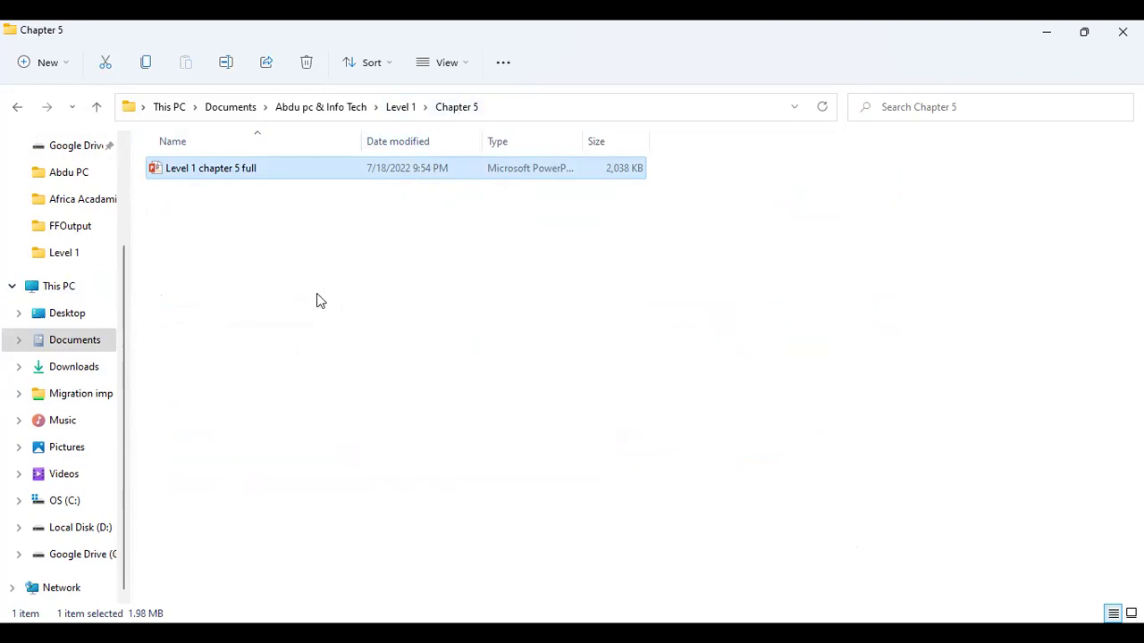
right_click(240, 173)
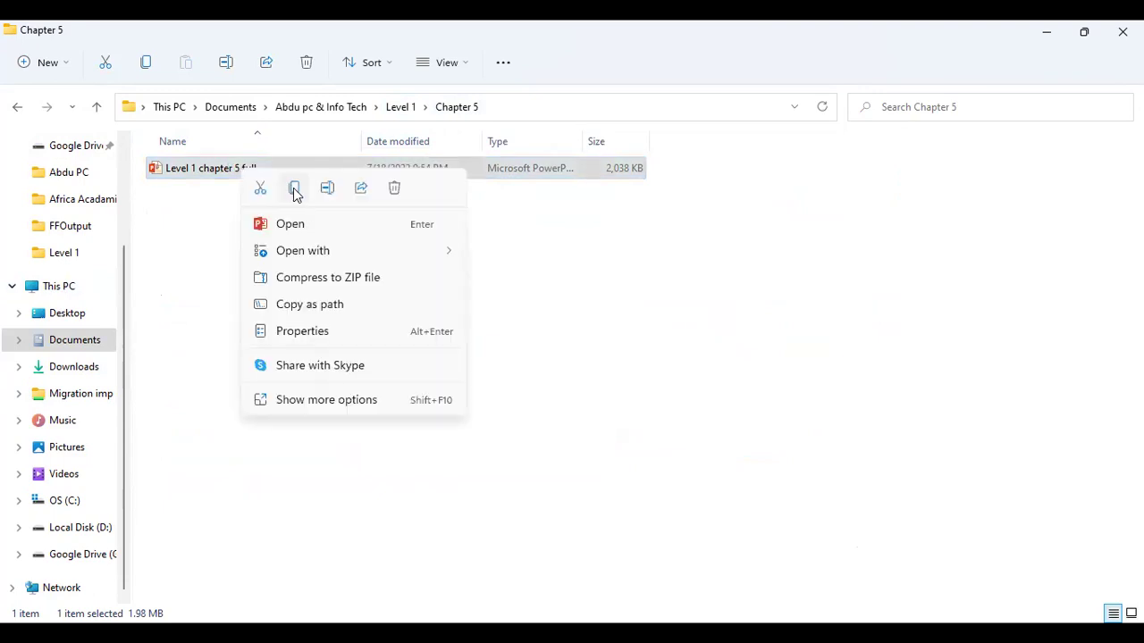
left_click(295, 188)
Step: Paste the copied presentation into the "Level 1" folder and delete that pasted copy
left_click(397, 108)
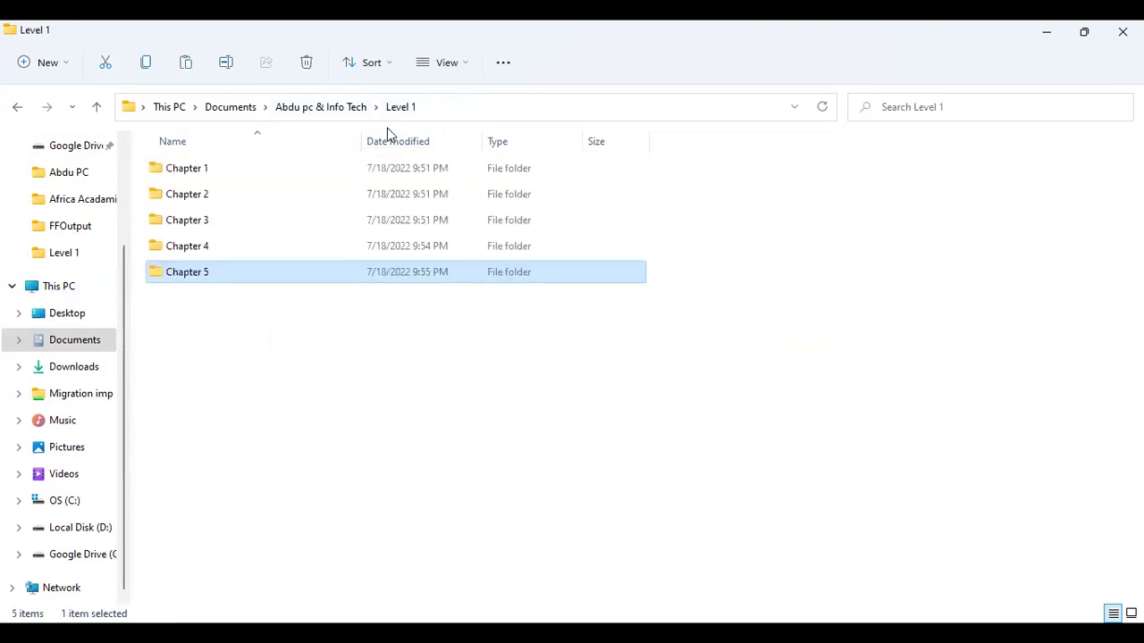
left_click(202, 358)
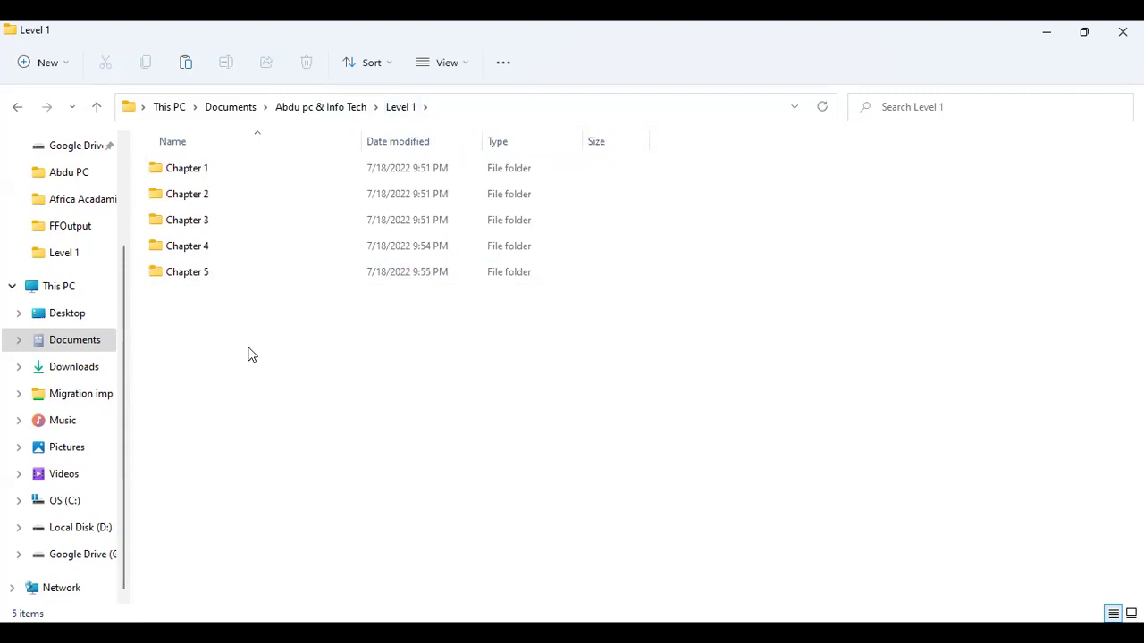
right_click(274, 370)
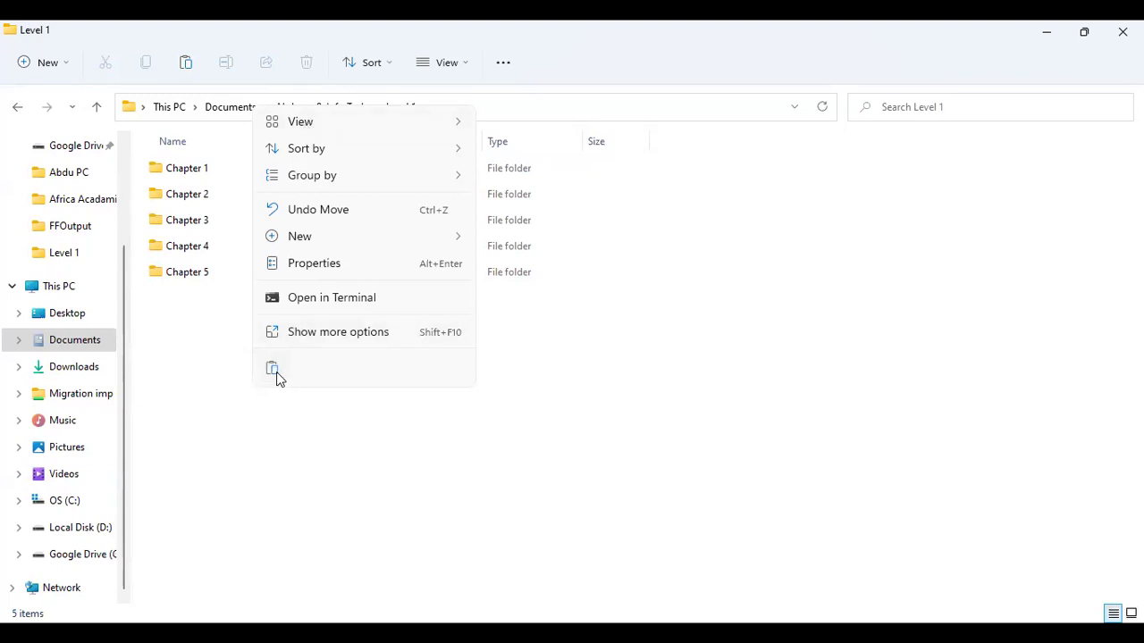
left_click(211, 388)
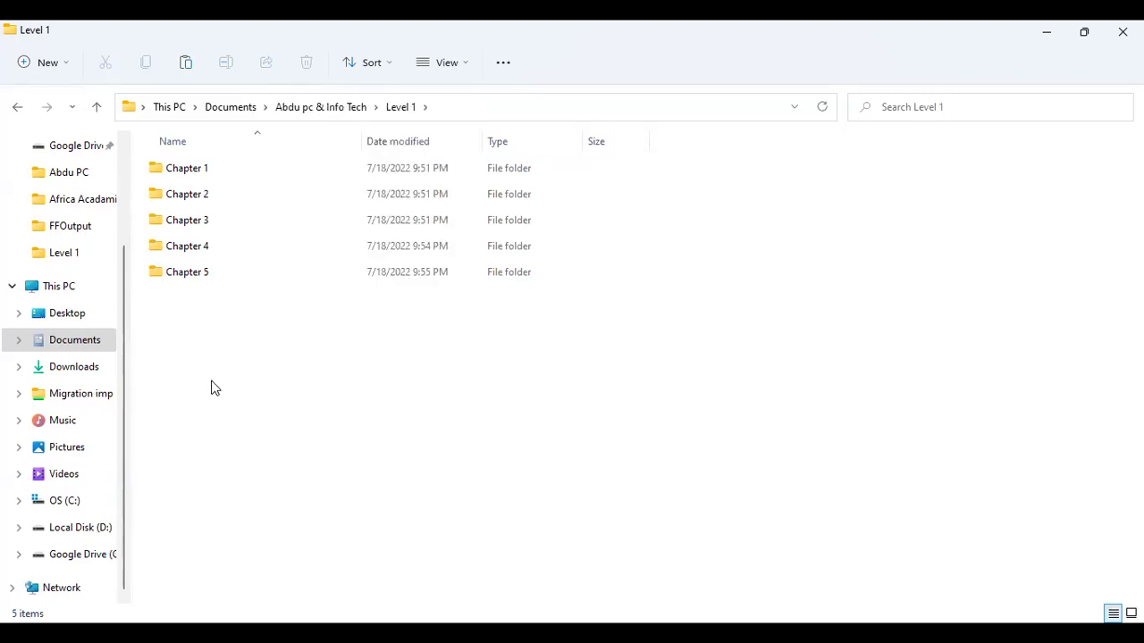
key("ctrl+v")
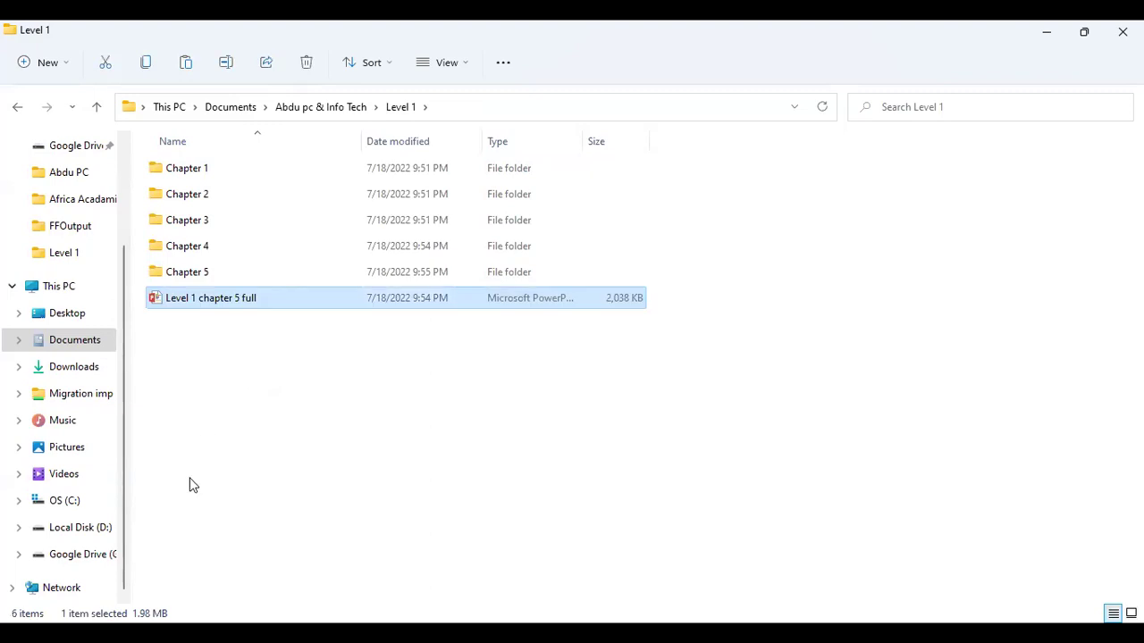
key("Delete")
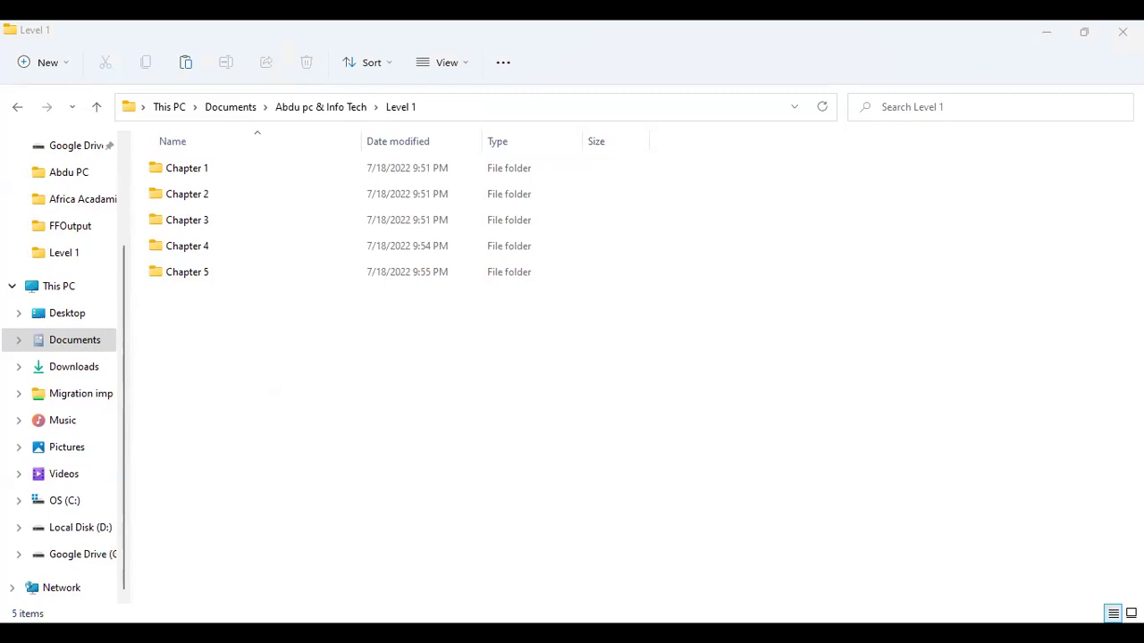
Step: Check the original presentation in "Chapter 5" and paste its copy into "Level 1" again
double_click(213, 272)
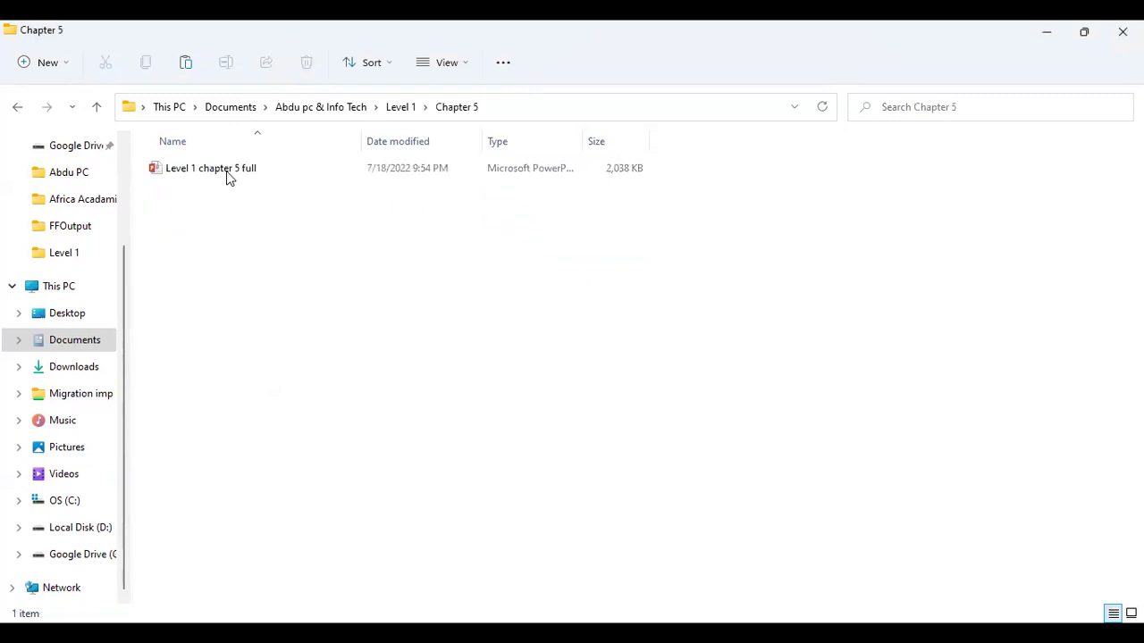
left_click(226, 170)
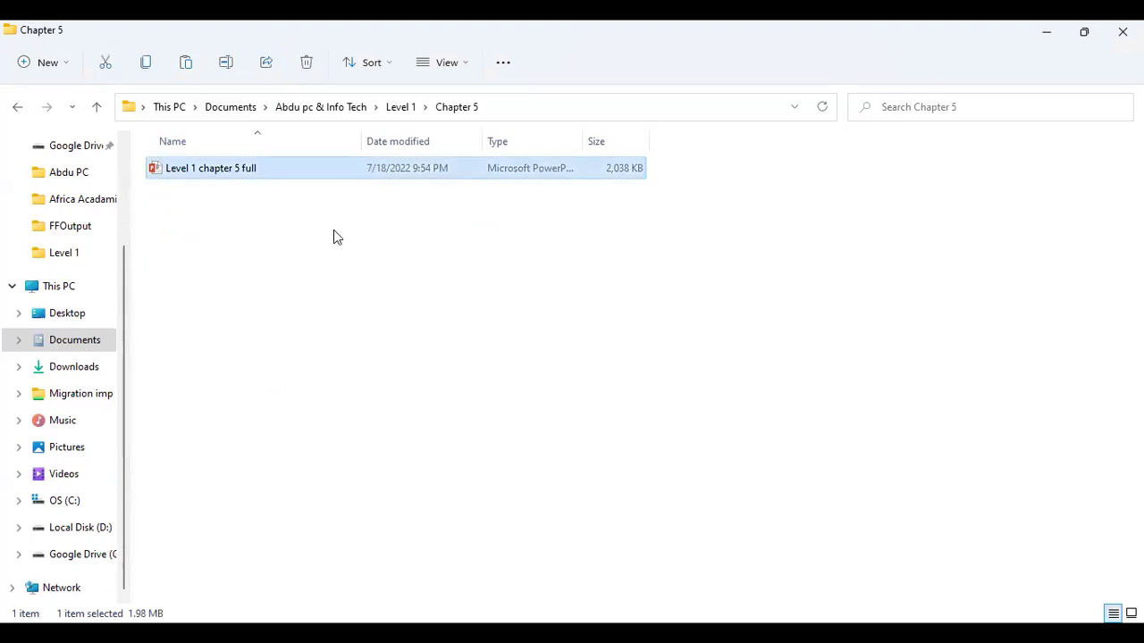
left_click(400, 106)
left_click(204, 356)
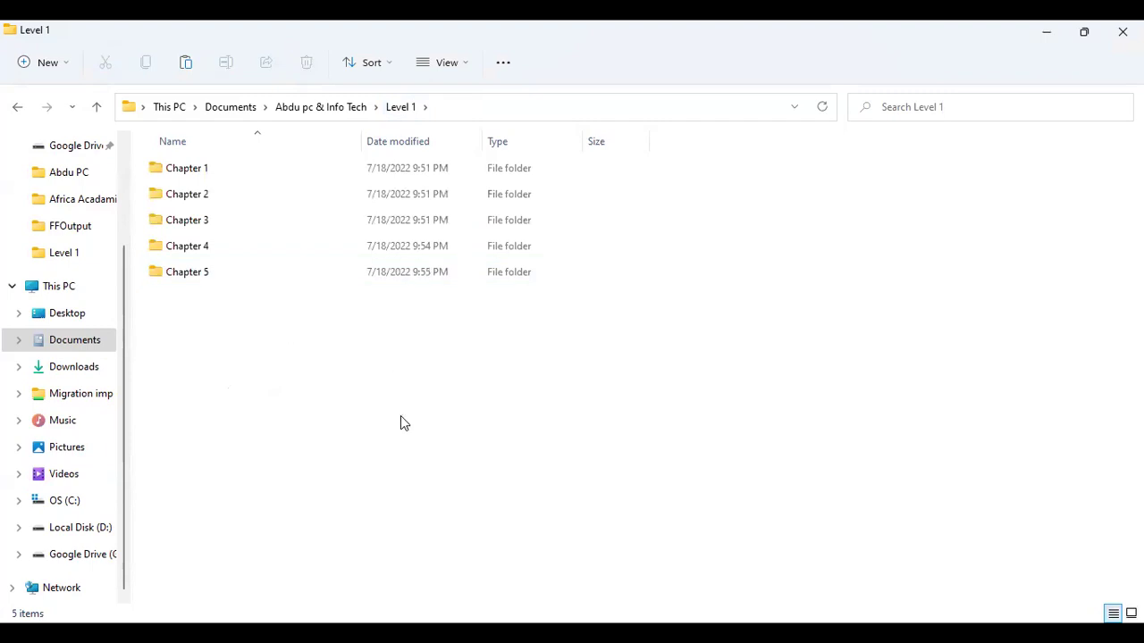
key("ctrl+v")
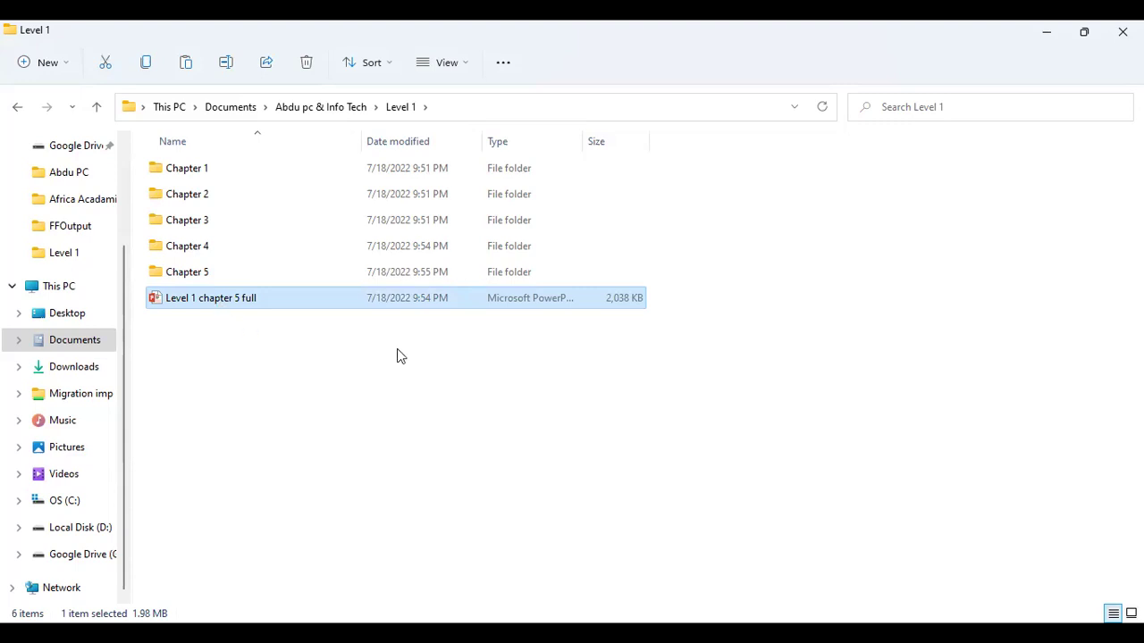
left_click(208, 368)
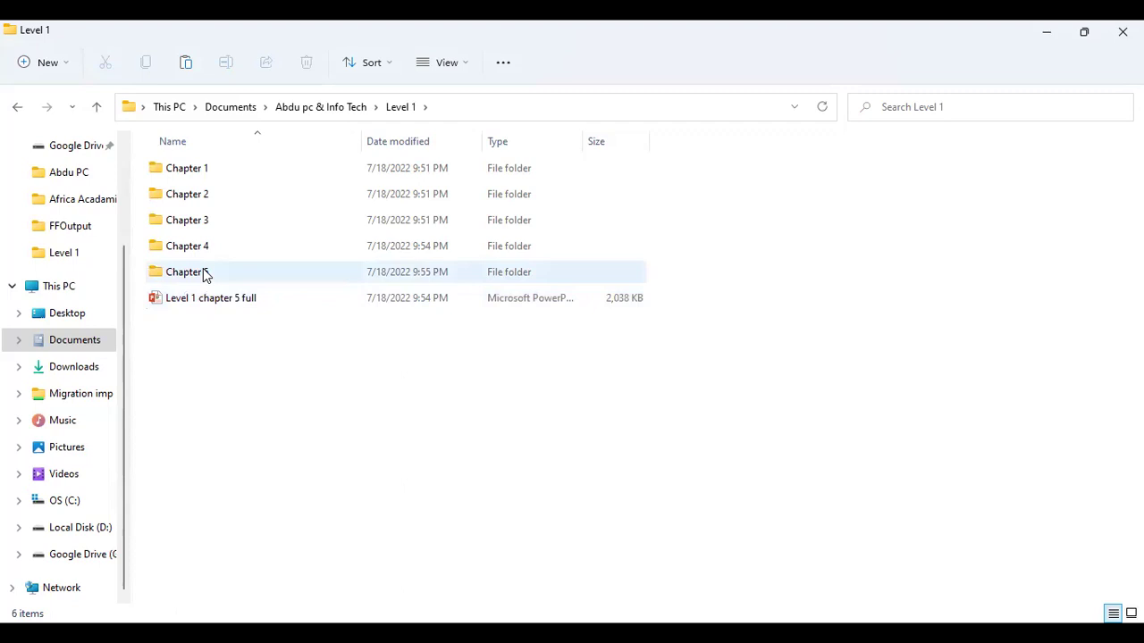
Step: Compare the original "Level 1 chapter 5 full" in "Chapter 5" with its copy in "Level 1"
double_click(205, 273)
left_click(206, 177)
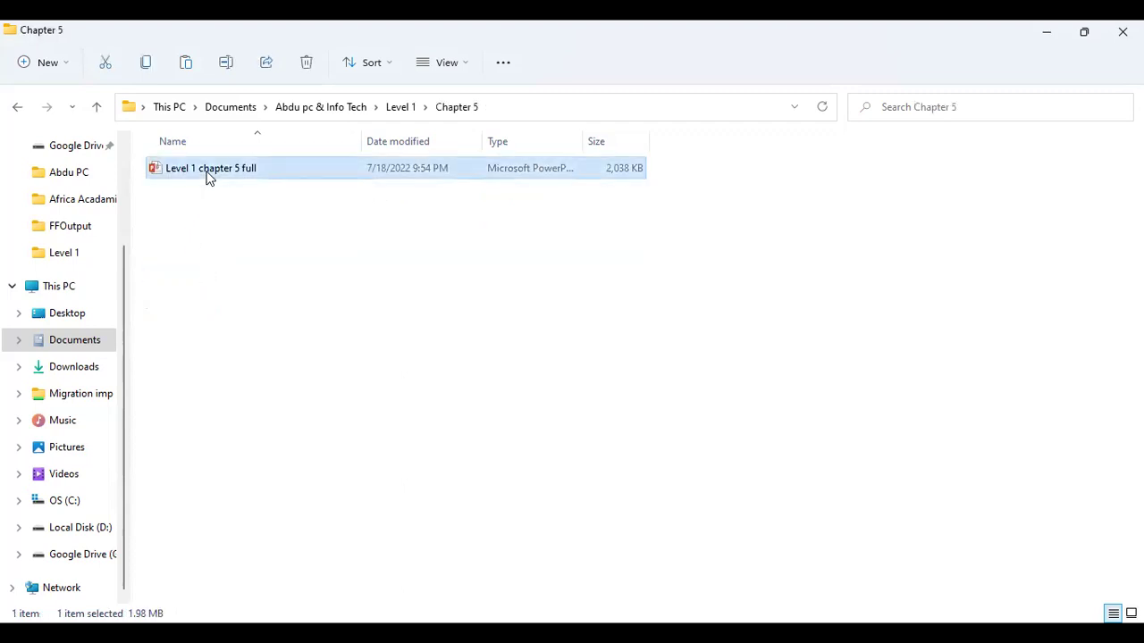
left_click(398, 108)
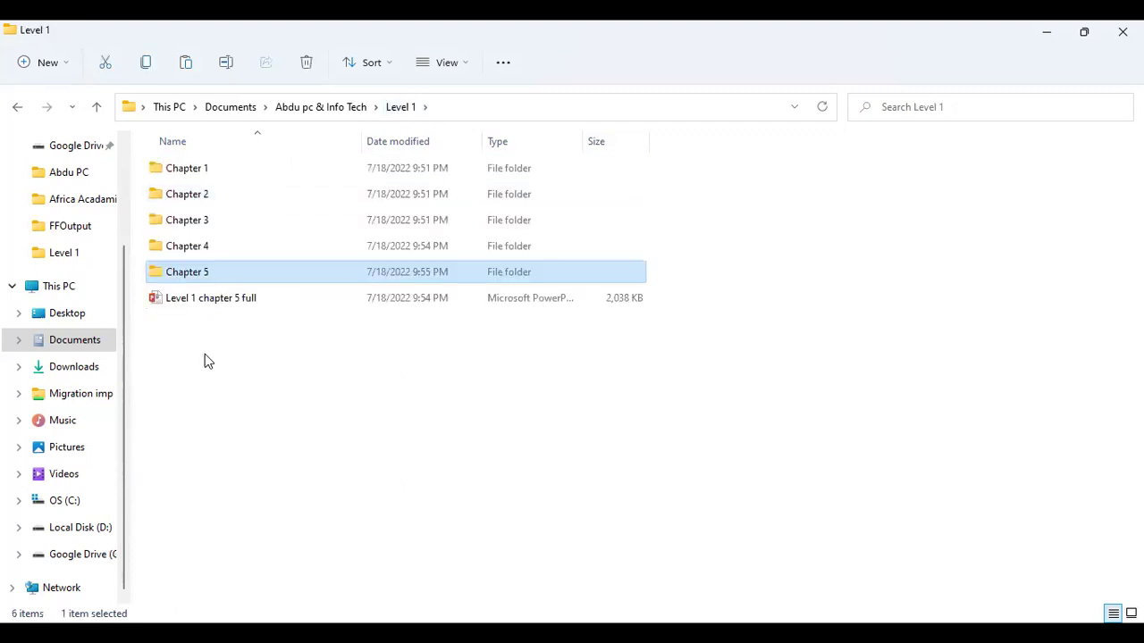
left_click(206, 300)
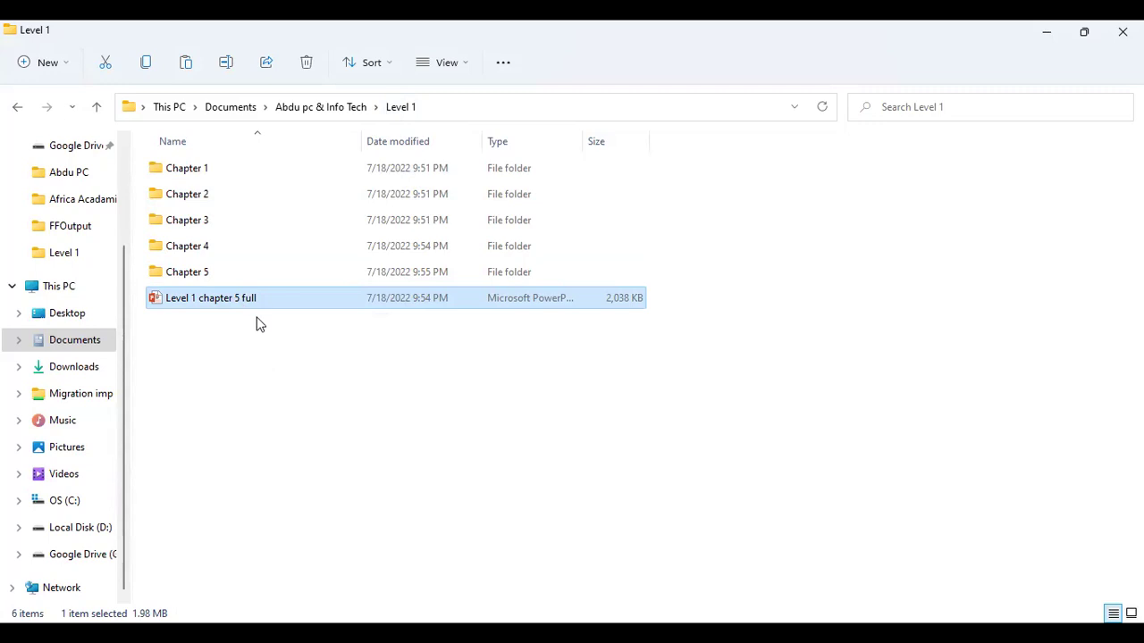
double_click(212, 272)
left_click(227, 171)
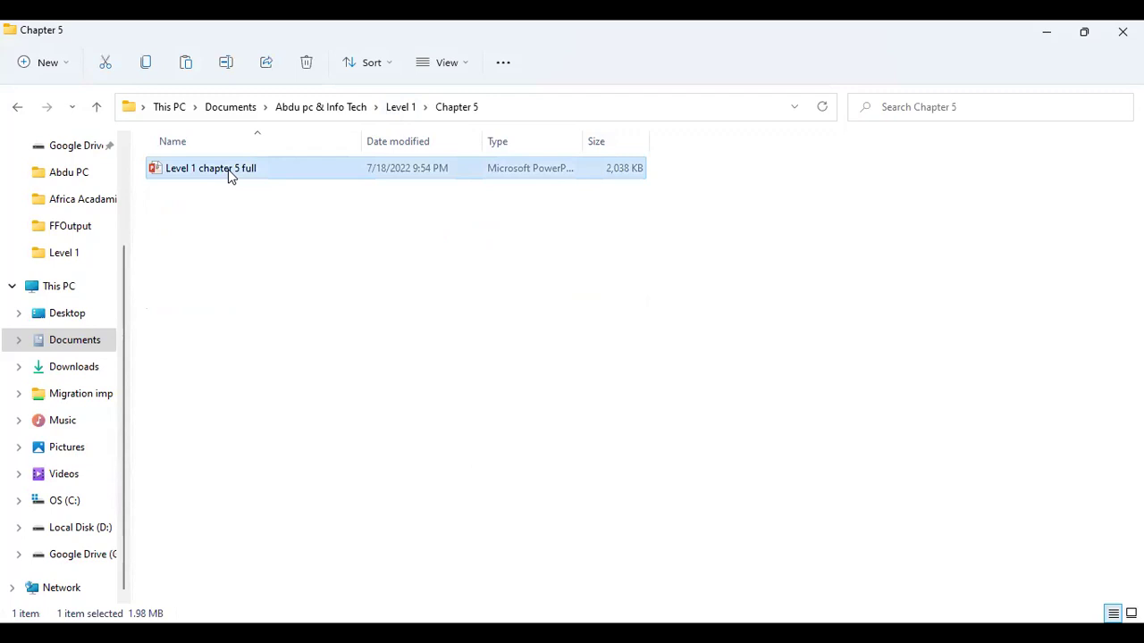
left_click(411, 111)
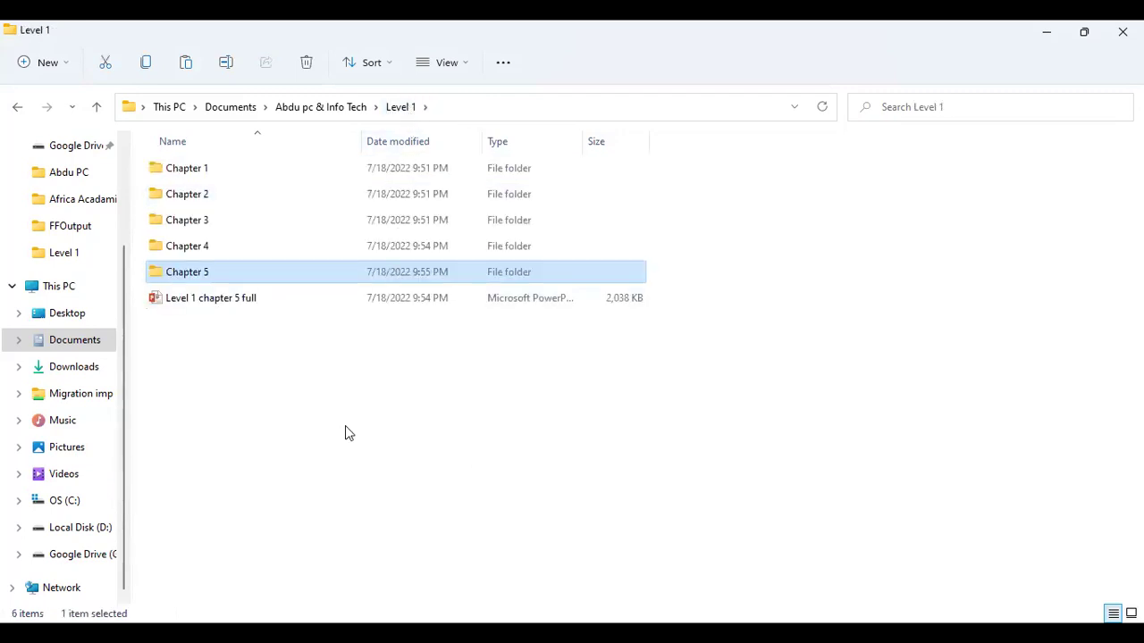
left_click(222, 300)
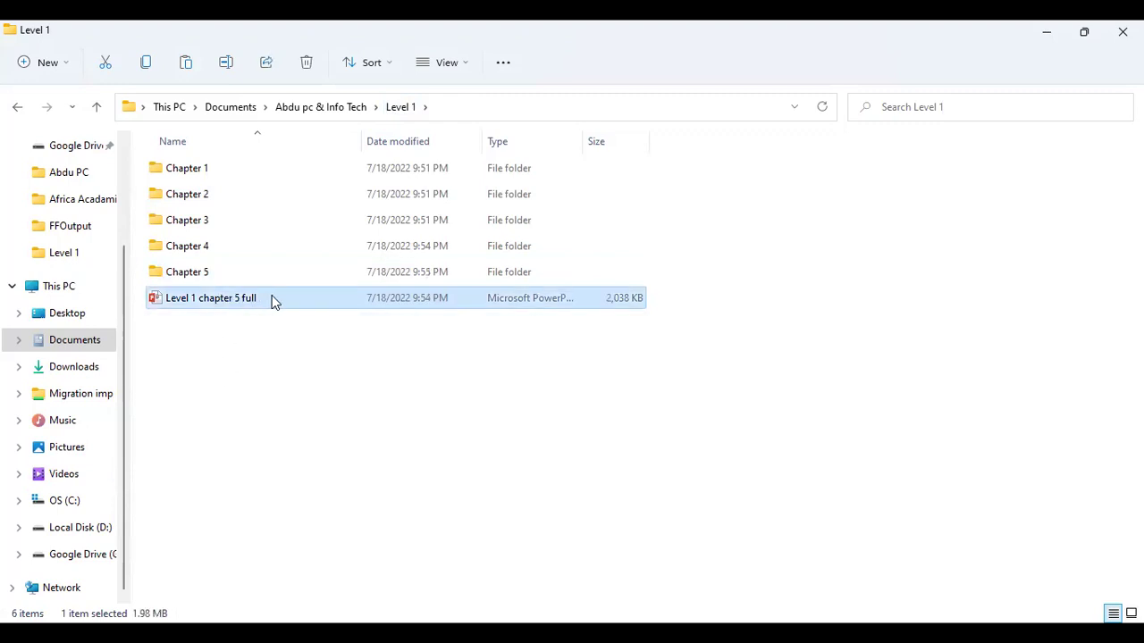
double_click(237, 279)
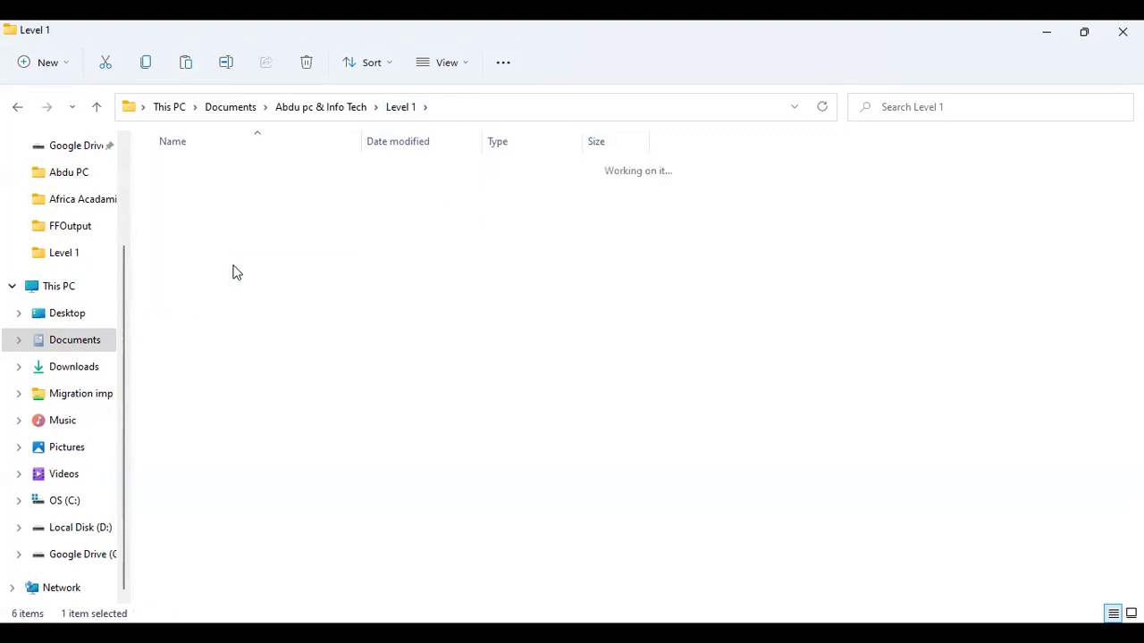
left_click(238, 172)
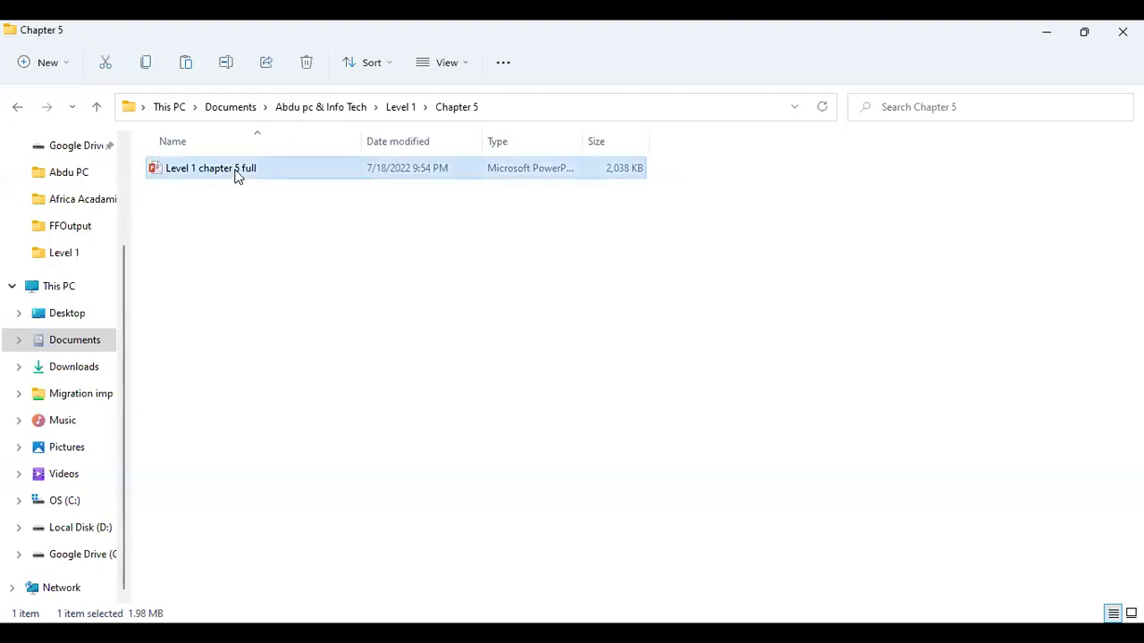
Step: Open the presentation copy in "Level 1" and look at its original in the "Chapter 5" folder
left_click(397, 108)
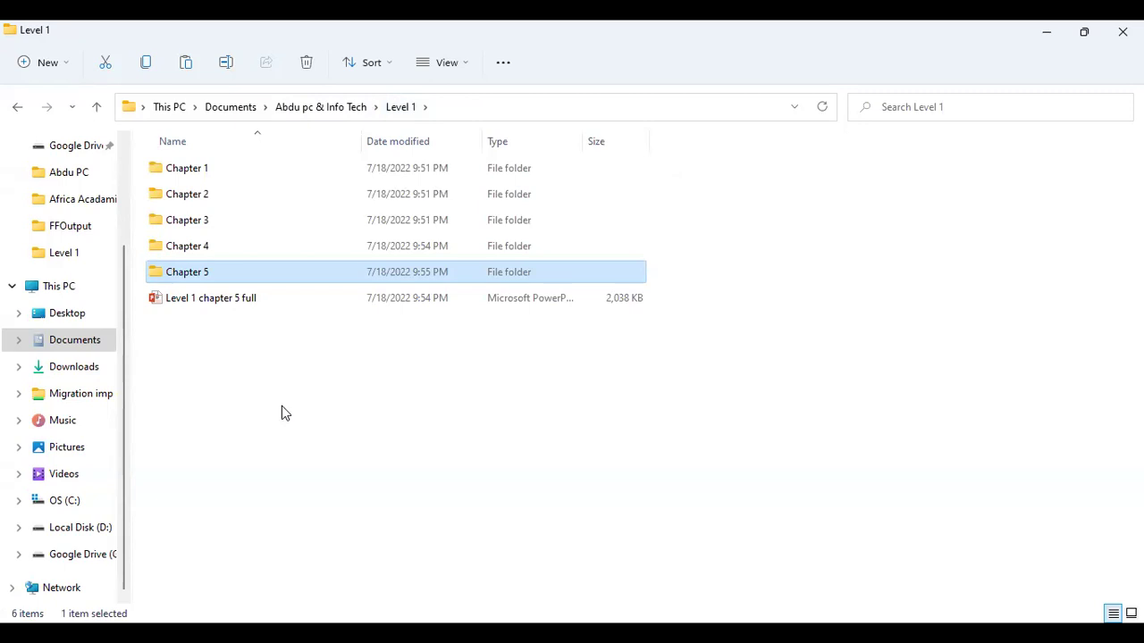
double_click(225, 300)
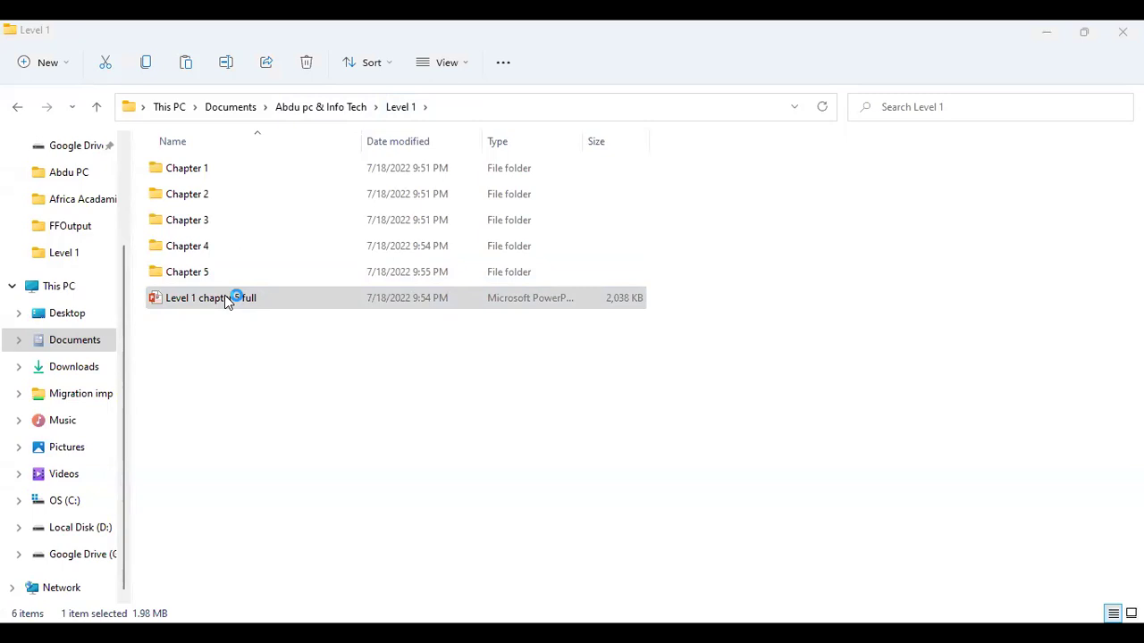
double_click(215, 273)
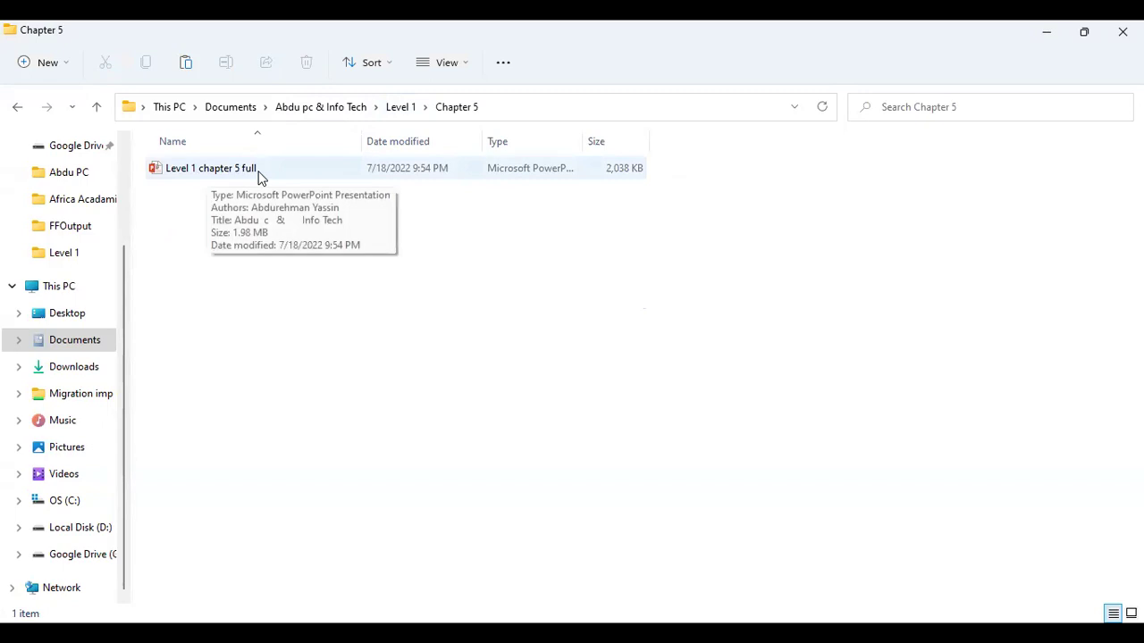
Step: Rename the presentation copy in the "Level 1" folder as "Level 1 chapter 5 full Draft"
left_click(390, 107)
left_click(217, 300)
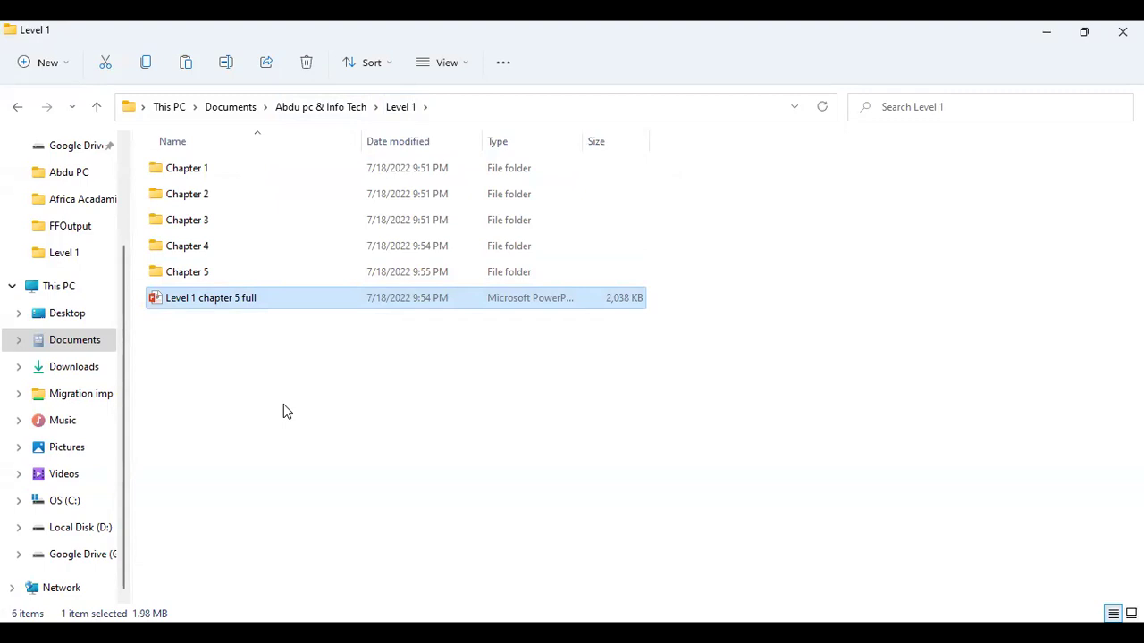
right_click(264, 309)
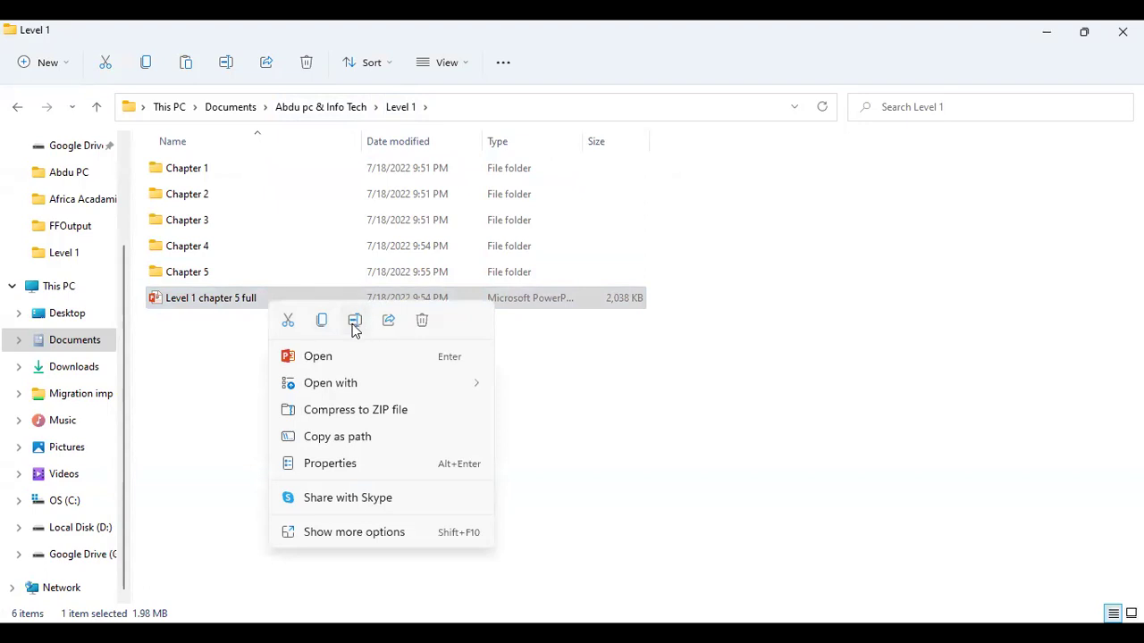
left_click(355, 322)
key("End")
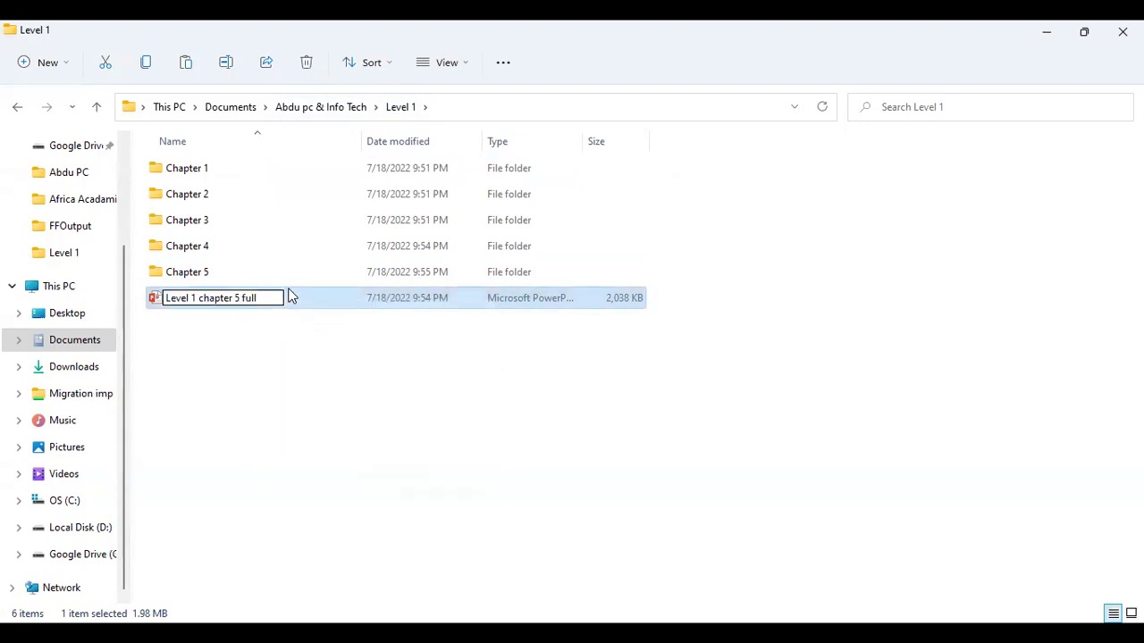
type("Draft")
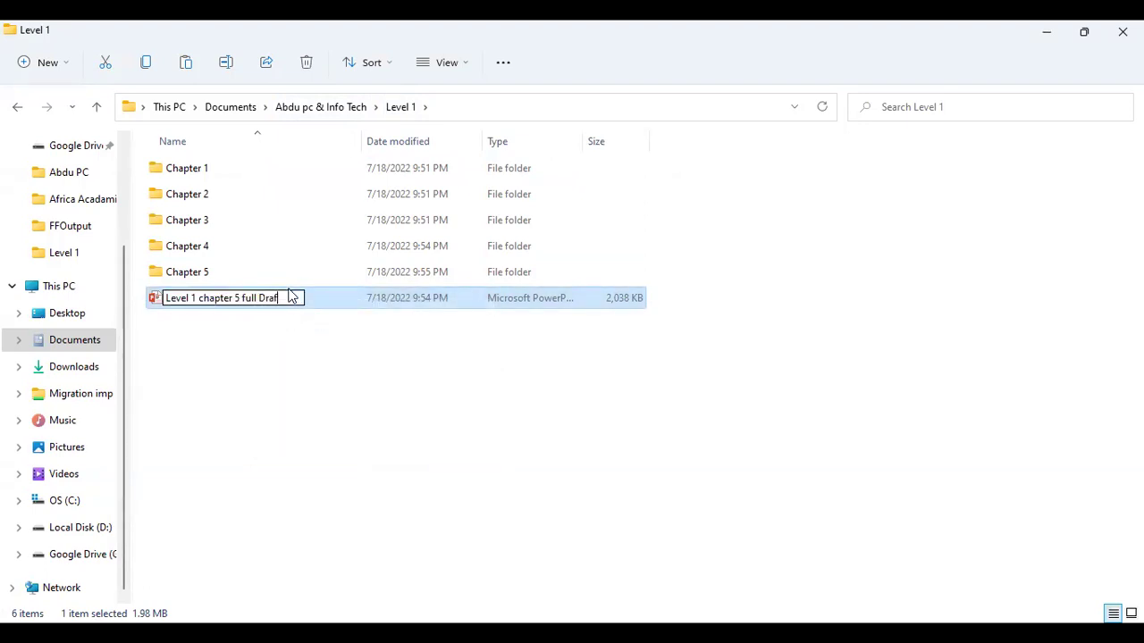
key("Return")
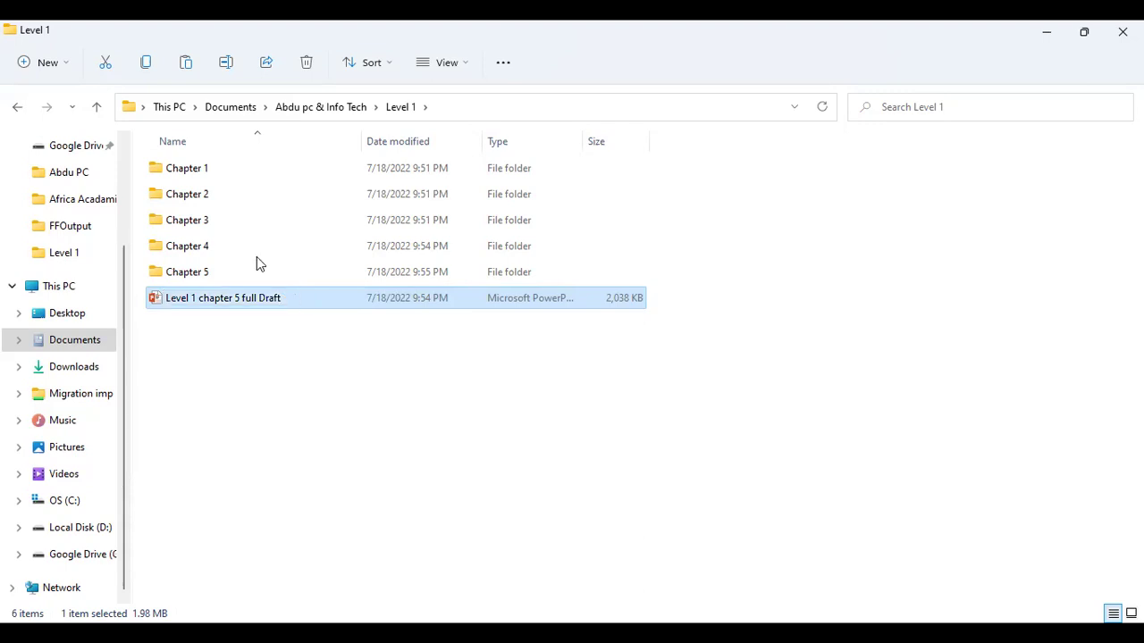
left_click(246, 403)
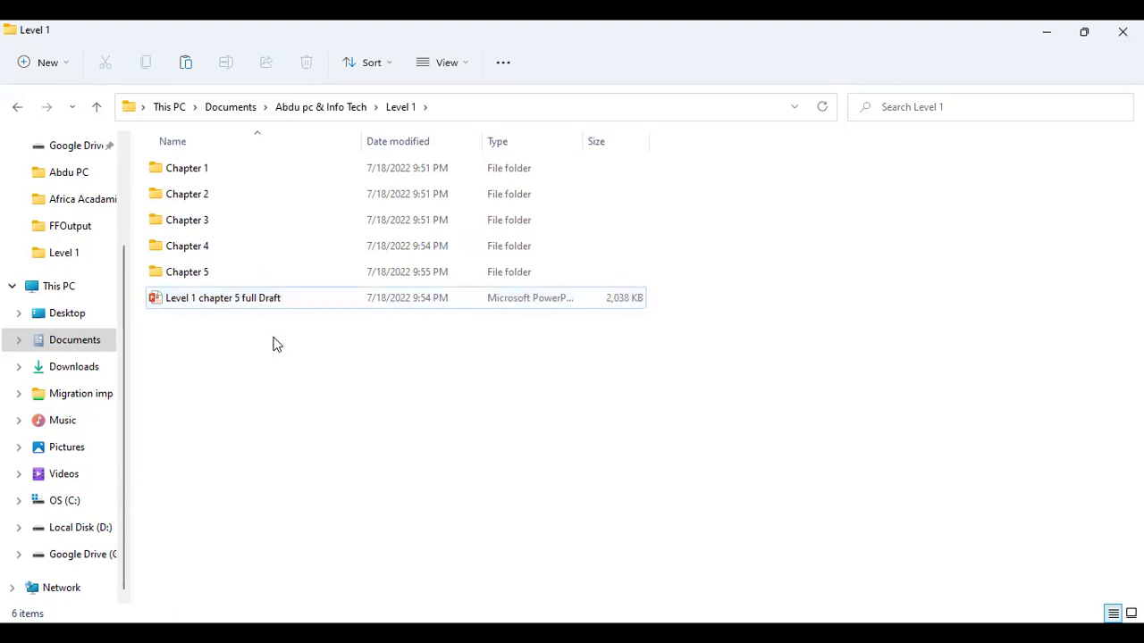
Step: Check the original presentation's name in "Chapter 5" and return to the "Level 1" folder
double_click(205, 274)
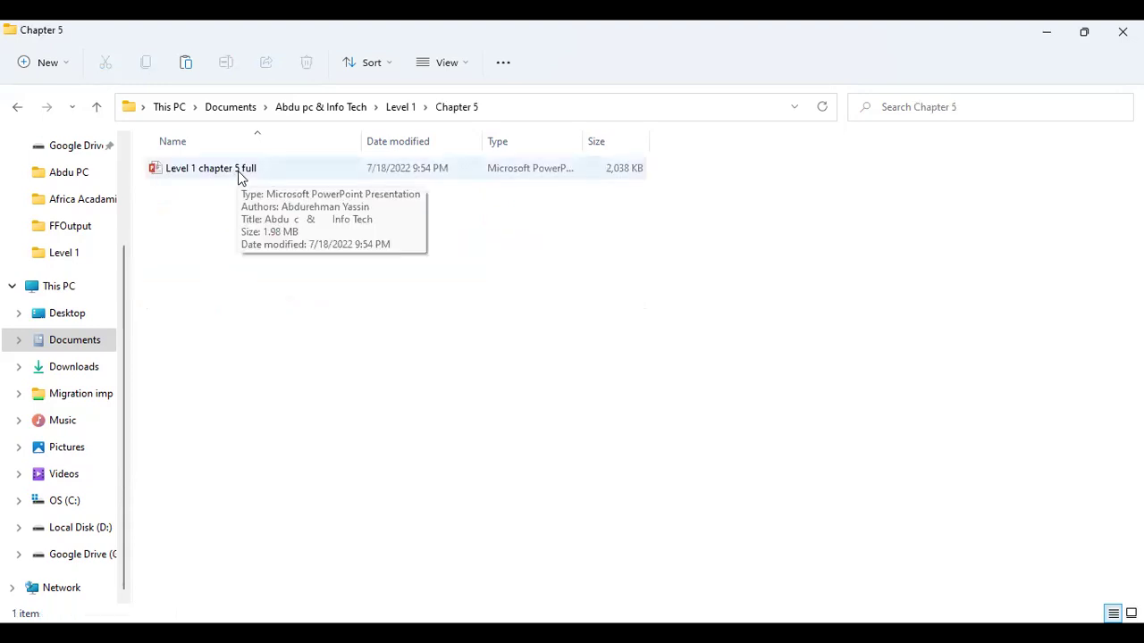
left_click(406, 106)
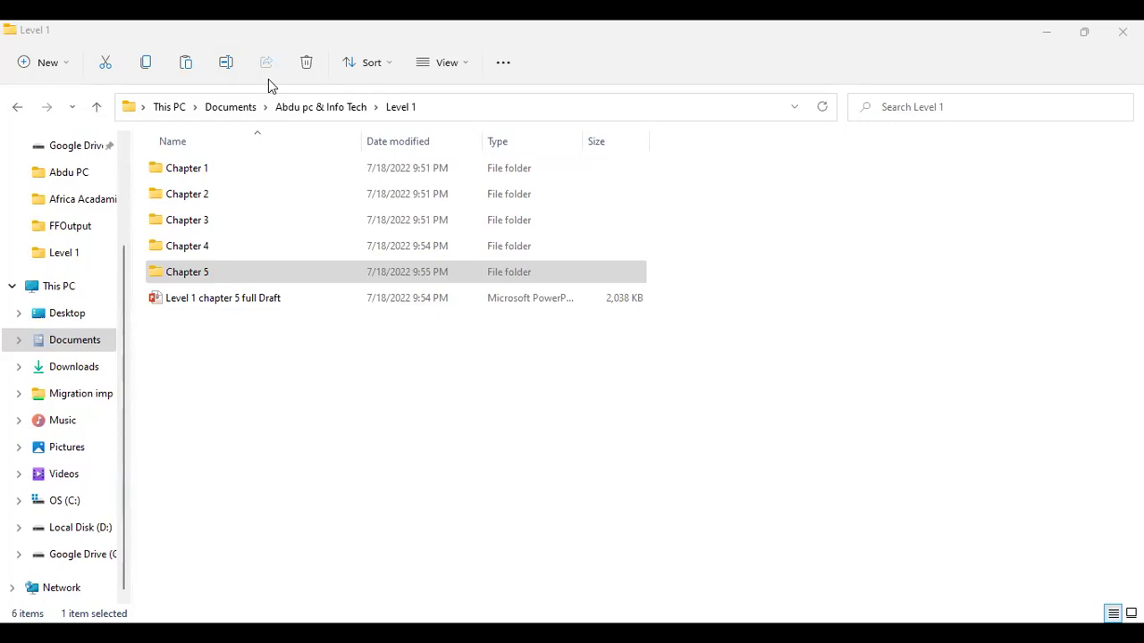
left_click(500, 125)
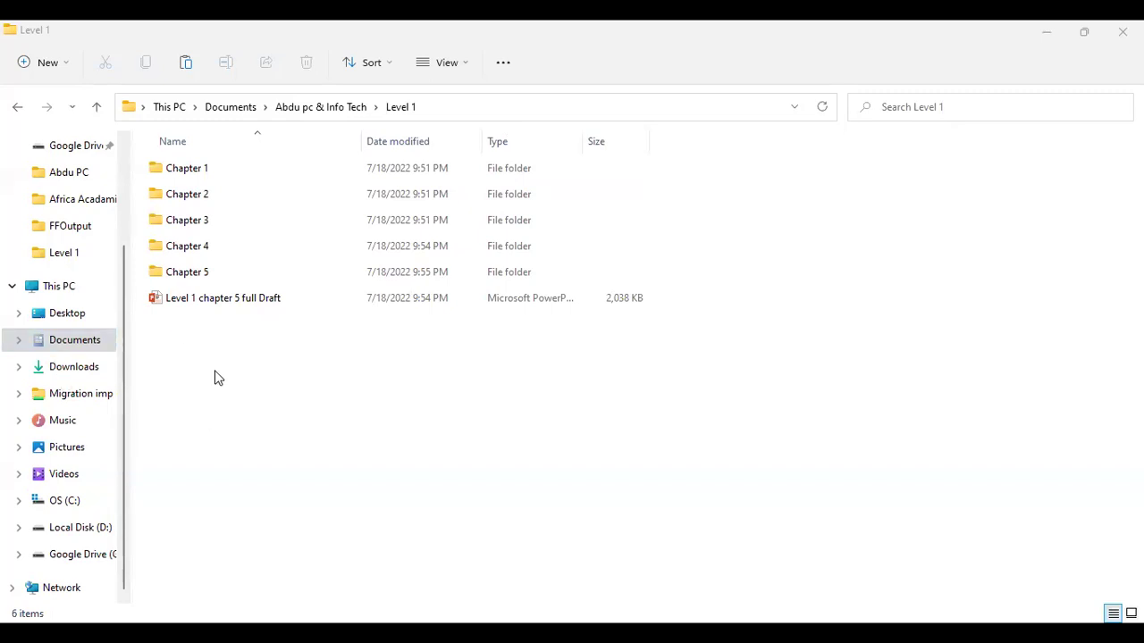
Step: View the "Chapter 1" folder, then go up through the parent folders and This PC to the Desktop
double_click(201, 173)
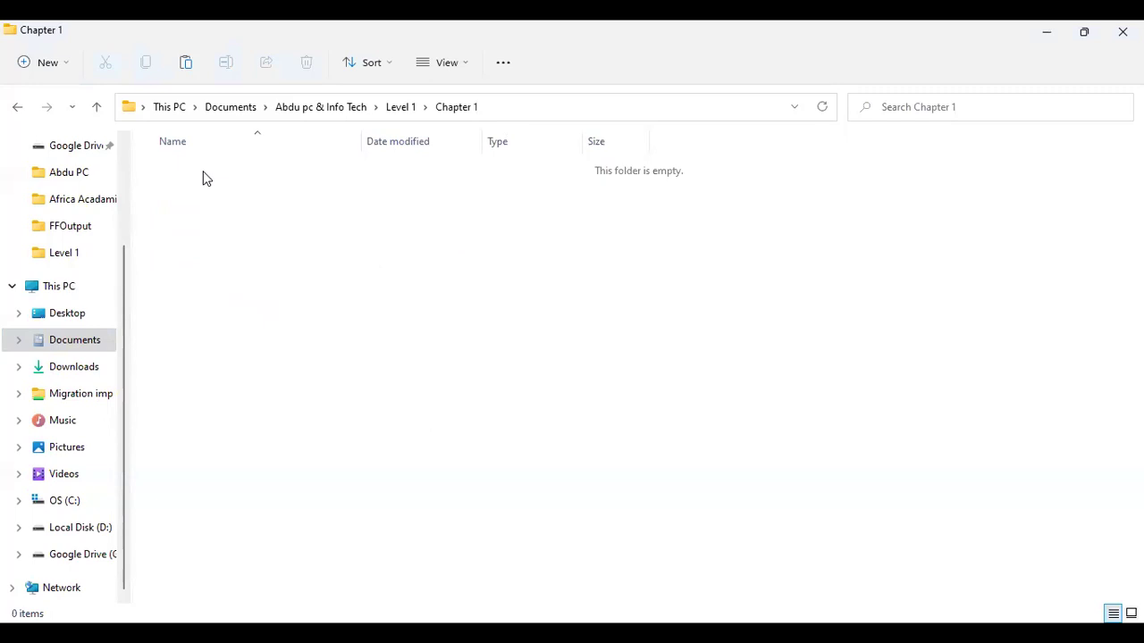
left_click(406, 108)
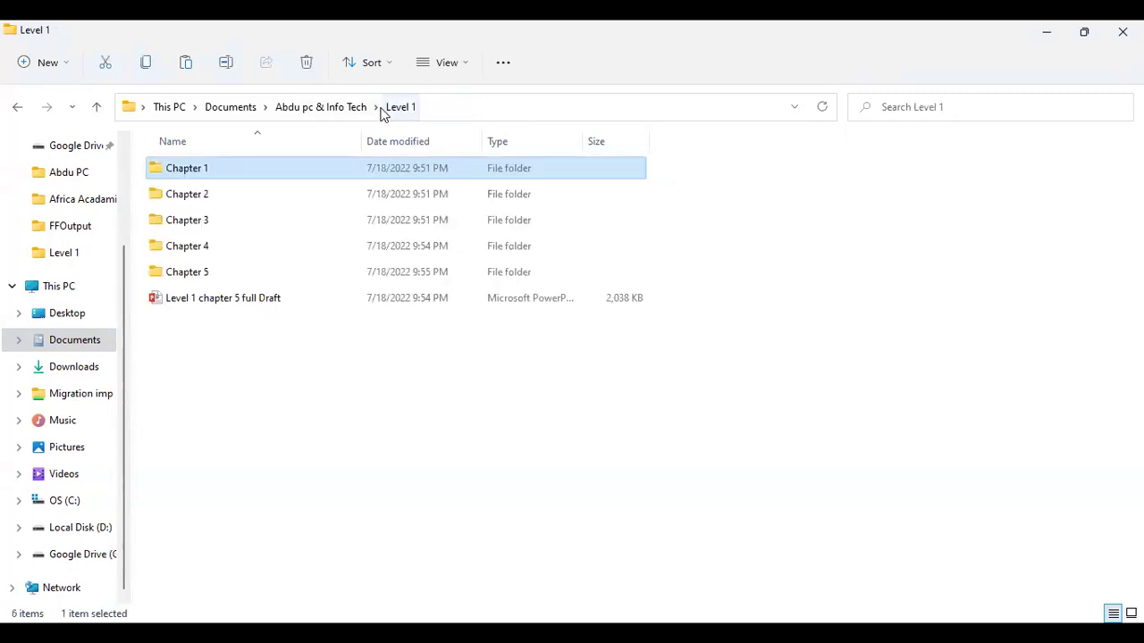
left_click(355, 108)
left_click(234, 110)
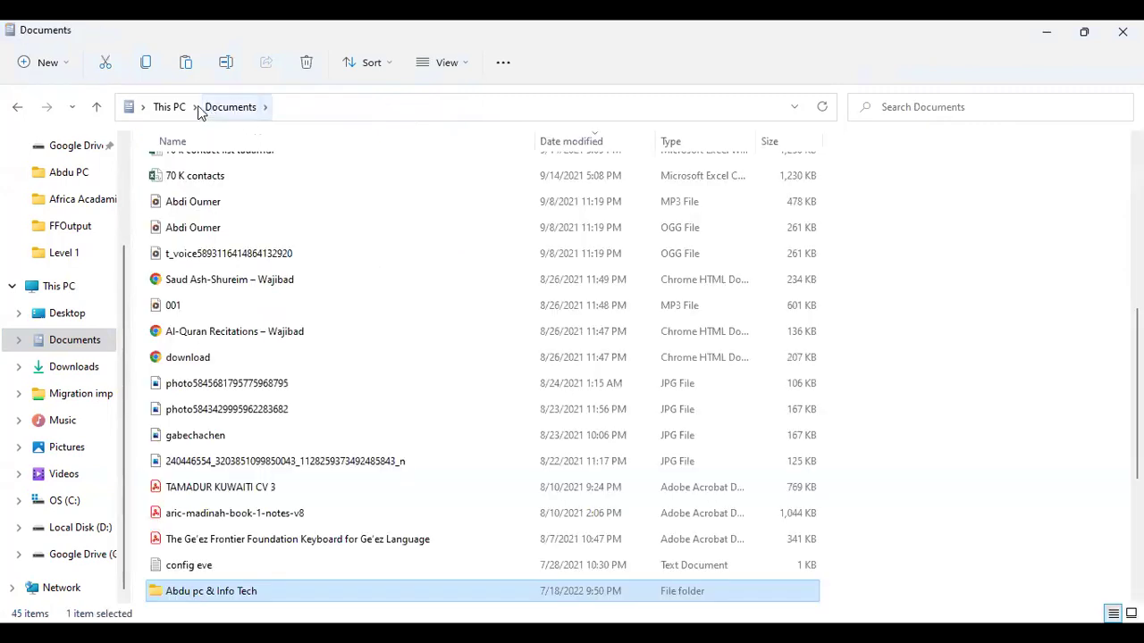
left_click(164, 108)
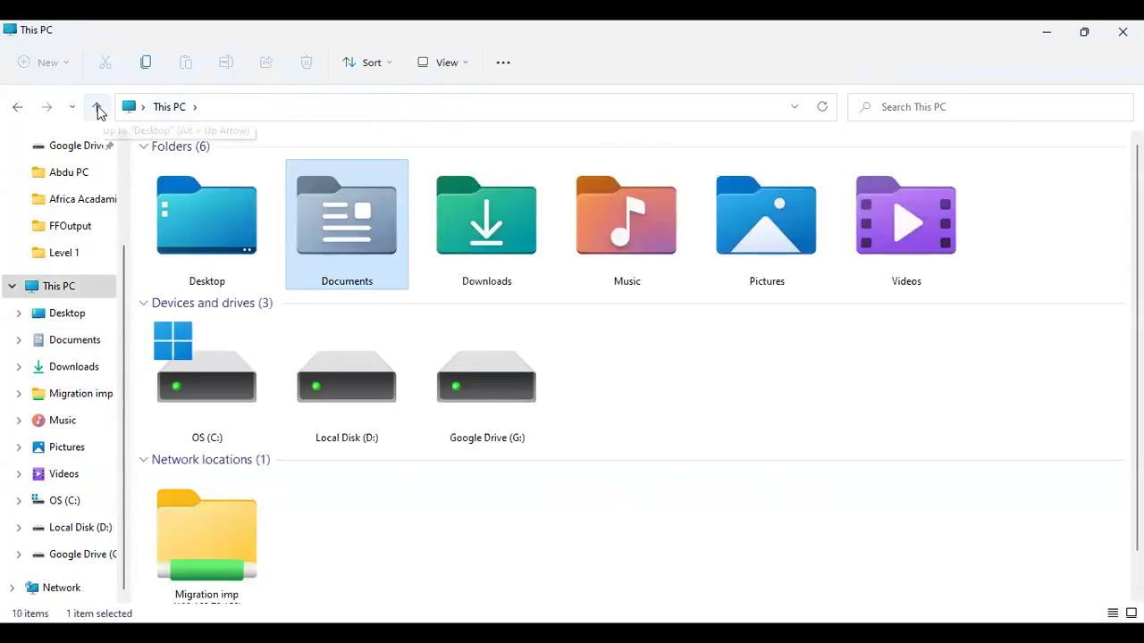
left_click(98, 109)
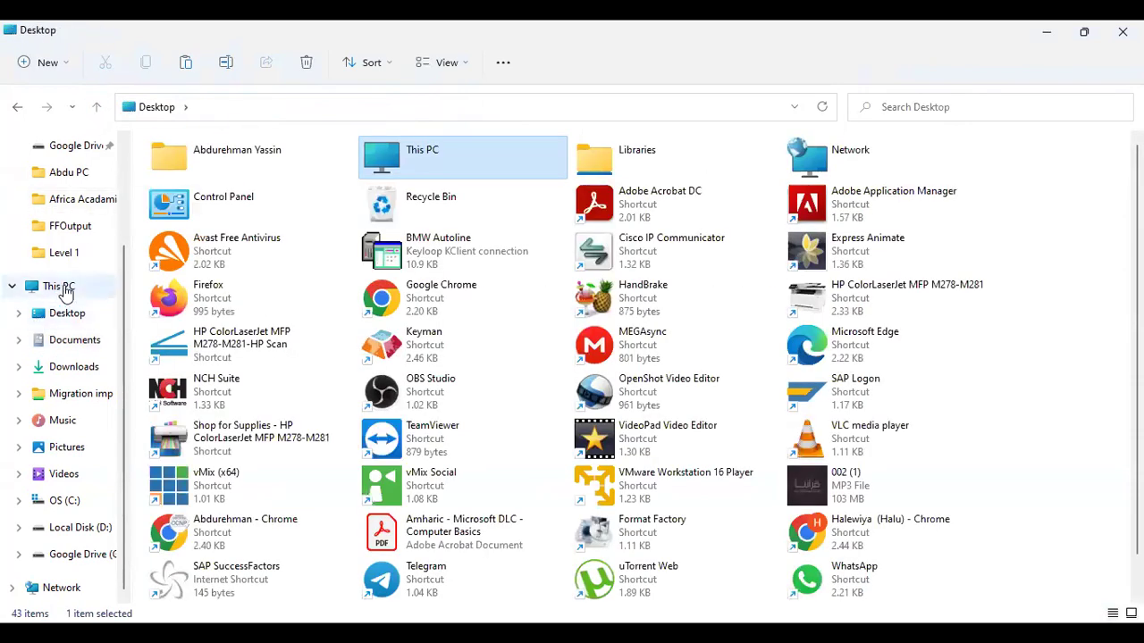
Step: Browse from This PC through Documents, "Abdu pc & Info Tech" and "Level 1" into the "Chapter 3" folder
left_click(64, 288)
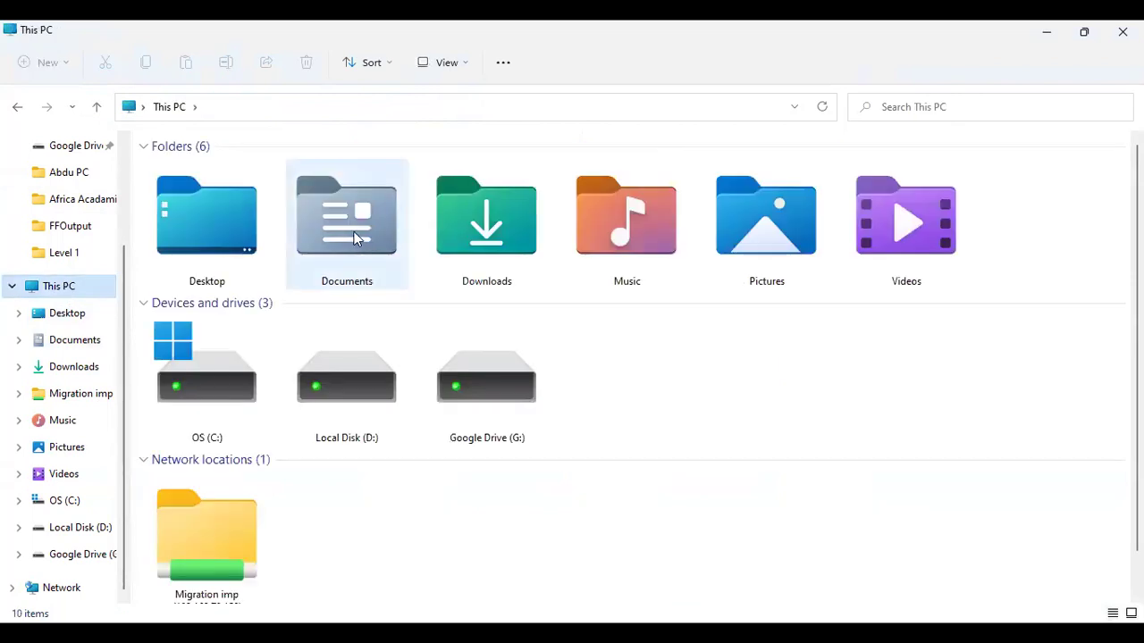
double_click(354, 232)
scroll(265, 411, "down", 7)
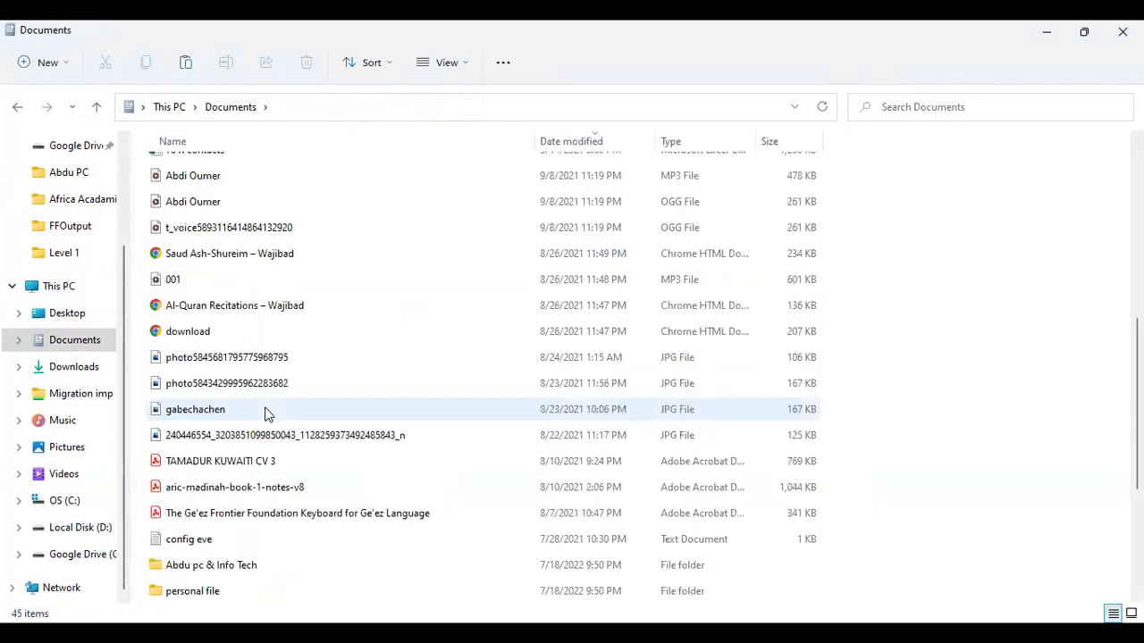
scroll(264, 414, "down", 4)
double_click(234, 309)
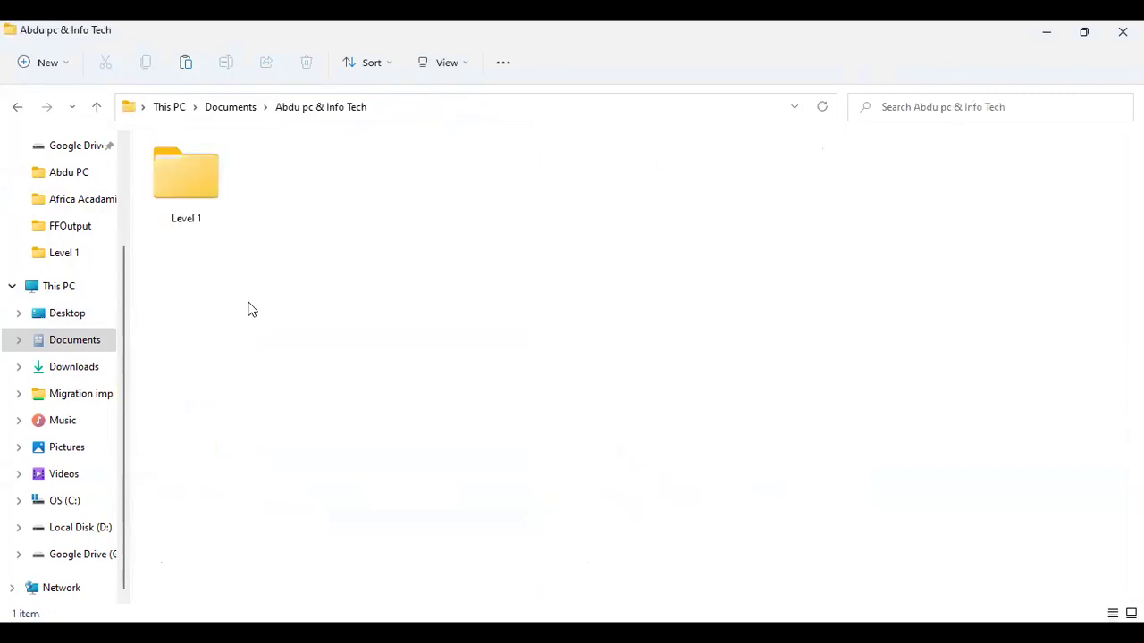
double_click(171, 175)
double_click(214, 217)
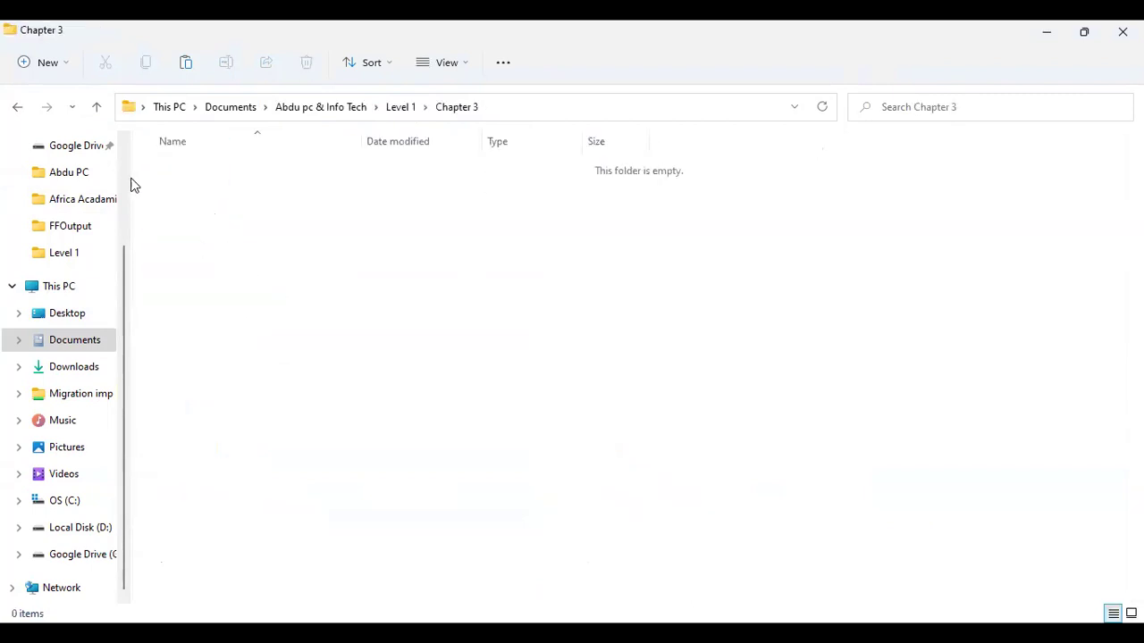
Step: Go back through the folder history to "Abdu pc & Info Tech" and forward again to "Chapter 3"
left_click(16, 108)
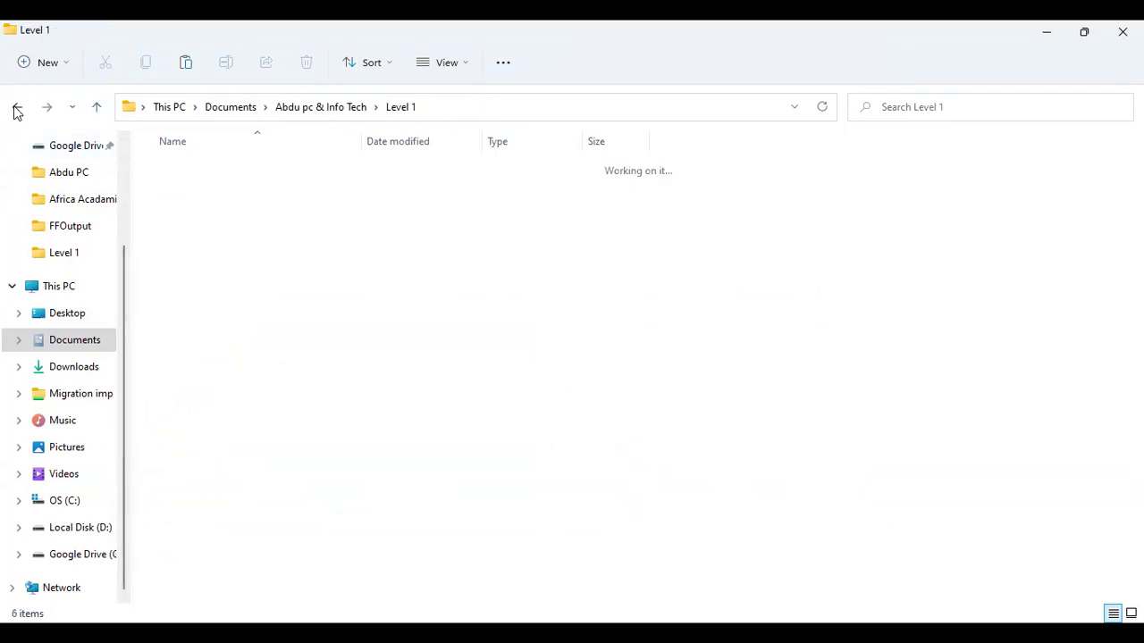
left_click(17, 108)
left_click(48, 108)
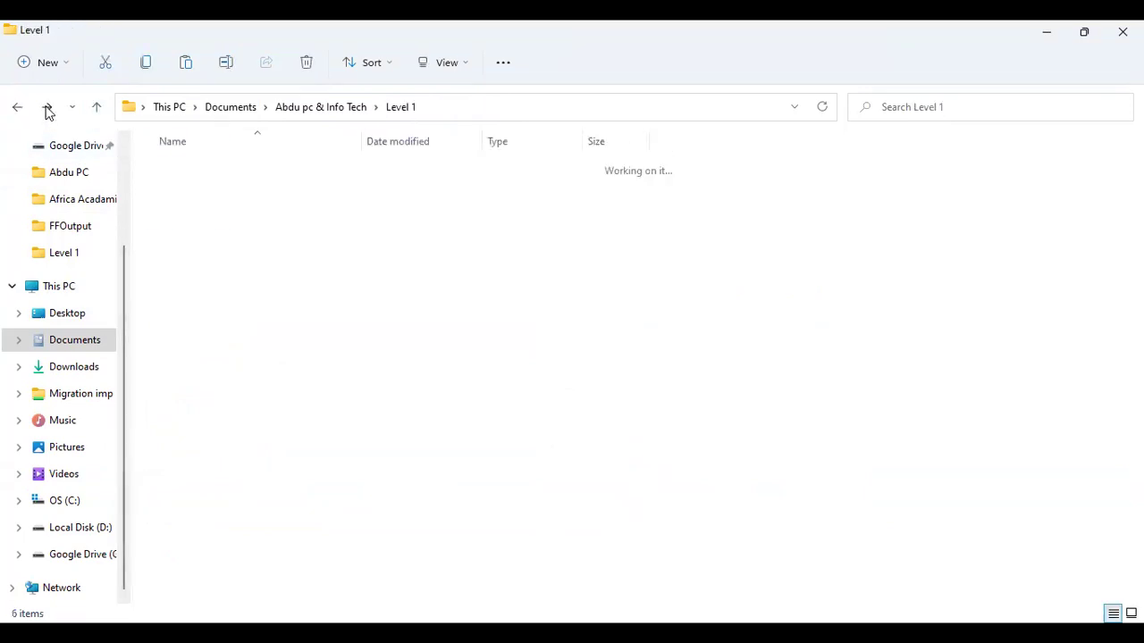
left_click(48, 108)
Step: Go up from "Chapter 3" through "Level 1", "Abdu pc & Info Tech" and Documents to This PC
left_click(97, 107)
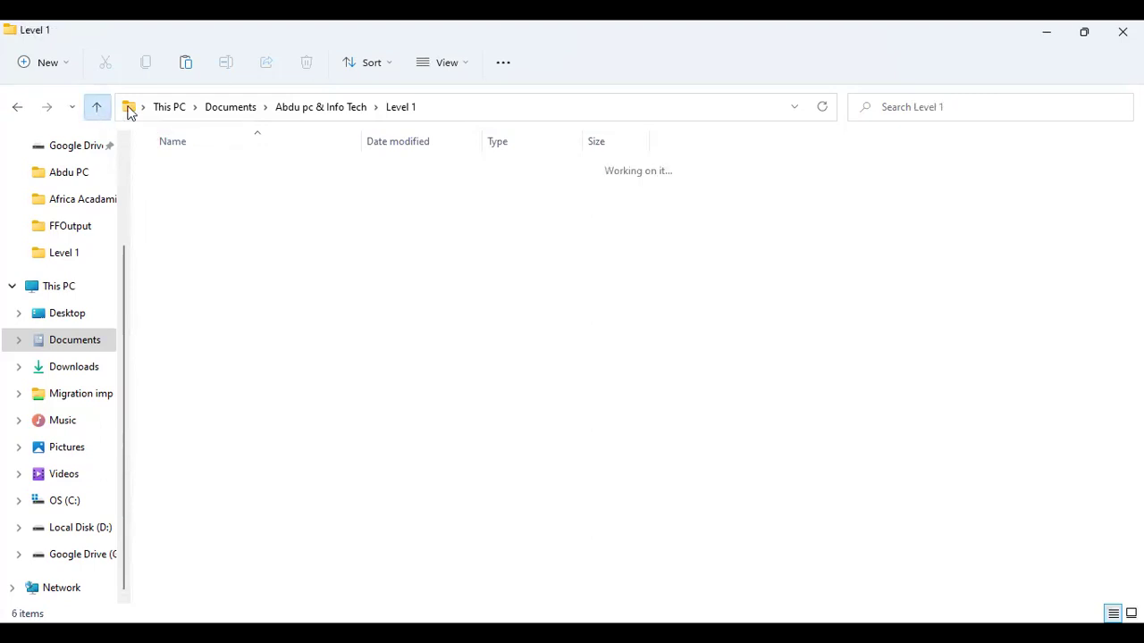
left_click(295, 109)
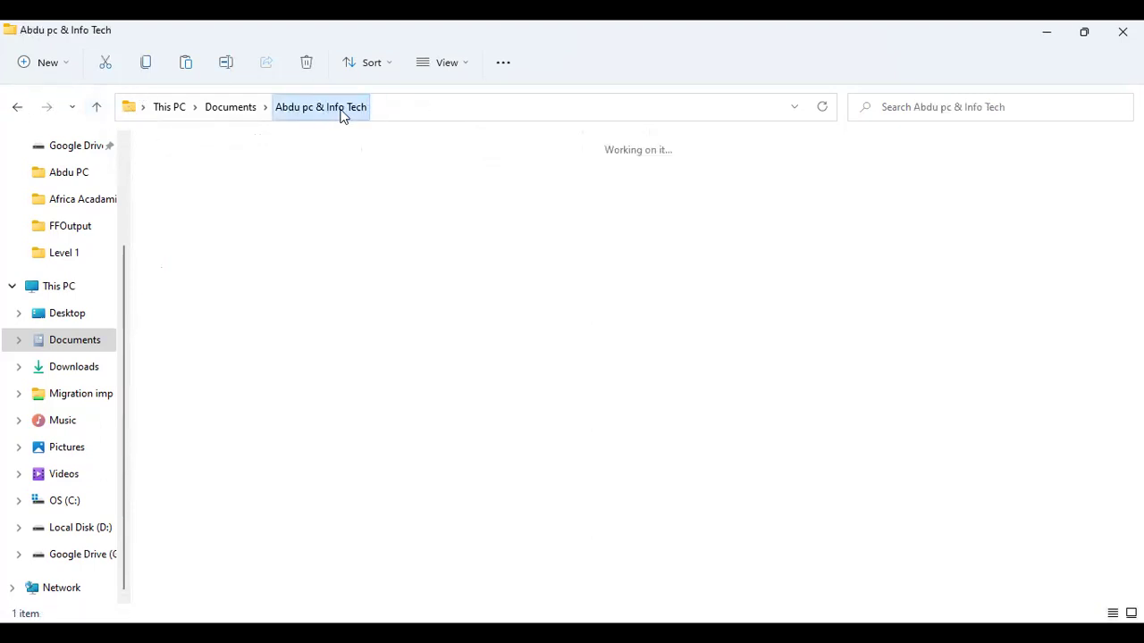
left_click(242, 108)
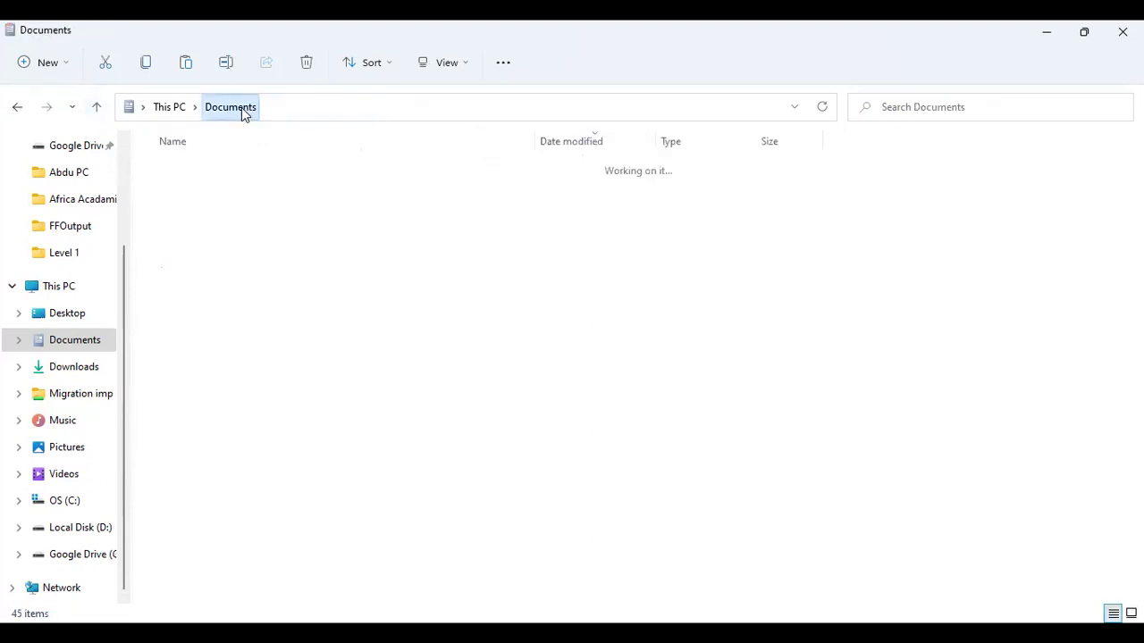
left_click(97, 107)
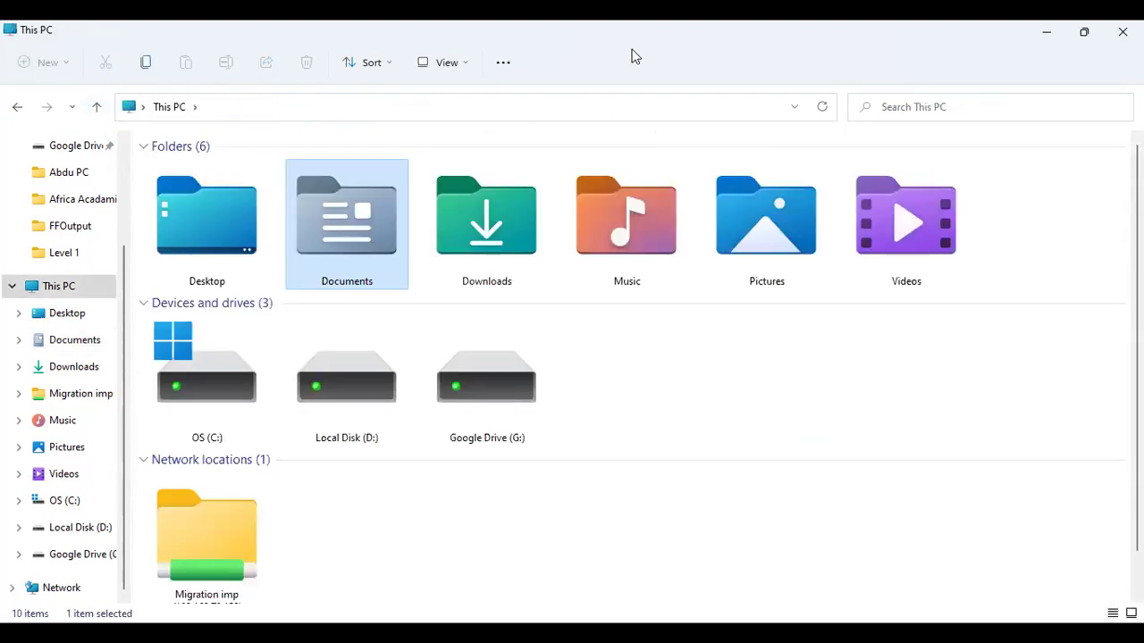